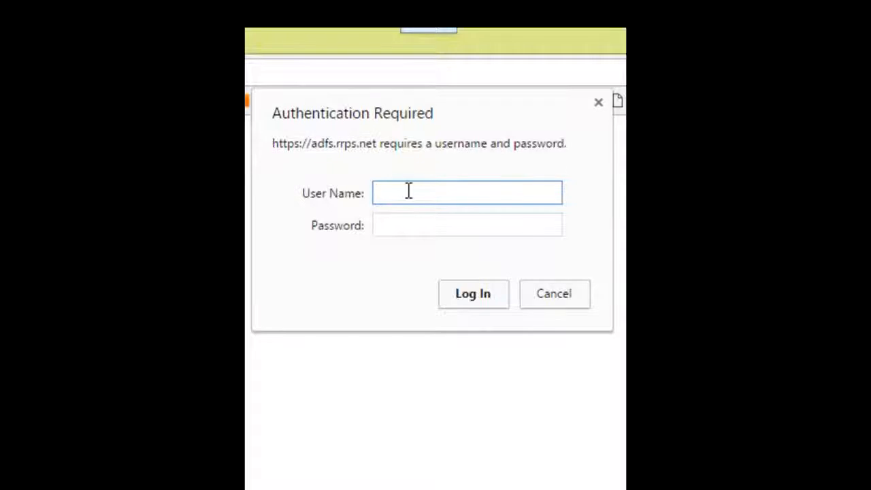
# Log in to the Rio Rancho district site with the staff username and password
pyautogui.press('Tab')
pyautogui.write('******')
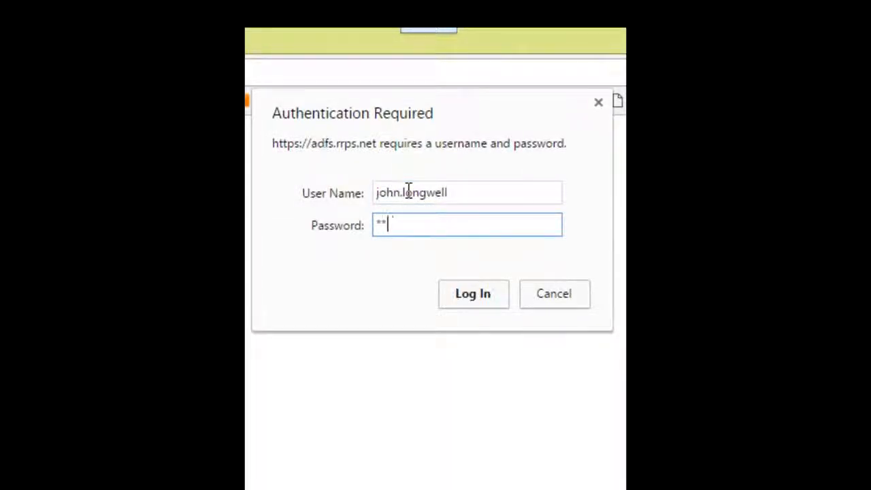
pyautogui.write('**')
pyautogui.click(476, 302)
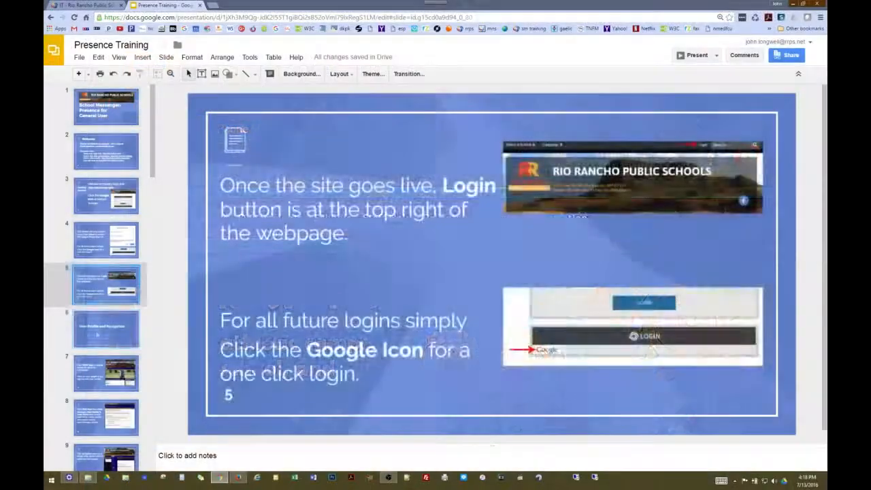
# Move the training deck from slide 6 to slide 7, on returning home and editing your profile
pyautogui.click(122, 334)
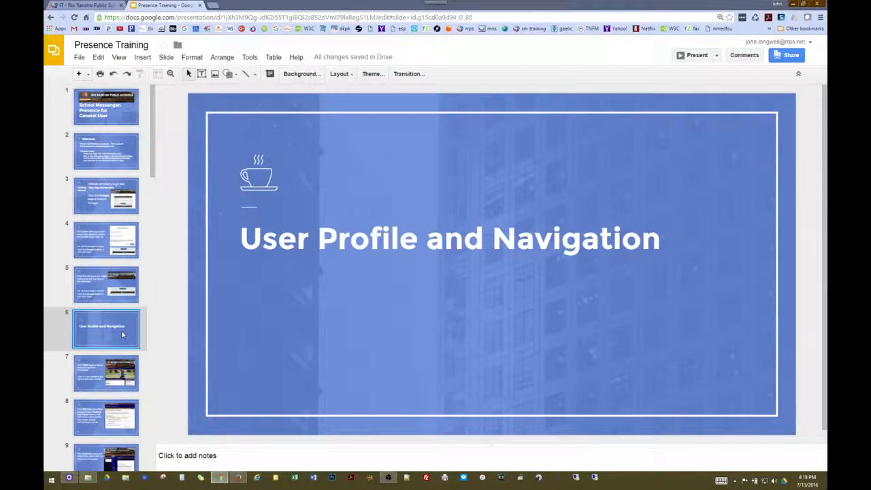
pyautogui.press('Down')
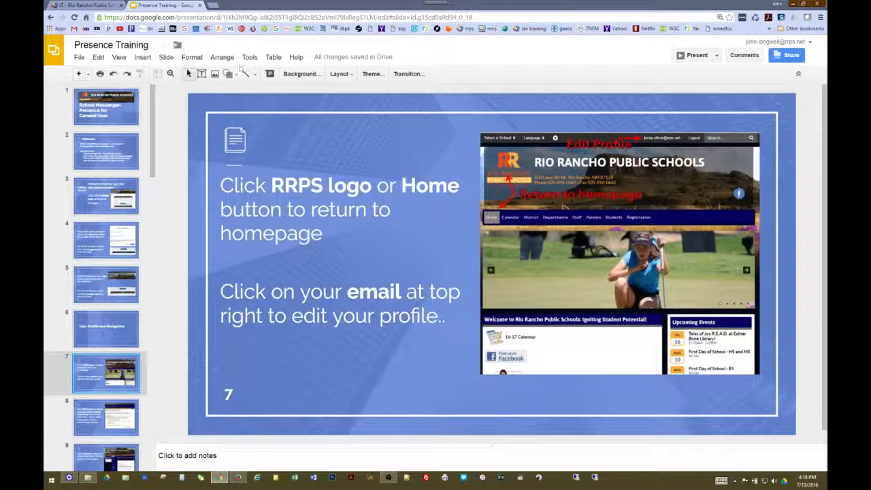
# Go back to the district homepage via the RRPS logo and open your My Profile page
pyautogui.click(86, 6)
pyautogui.click(252, 93)
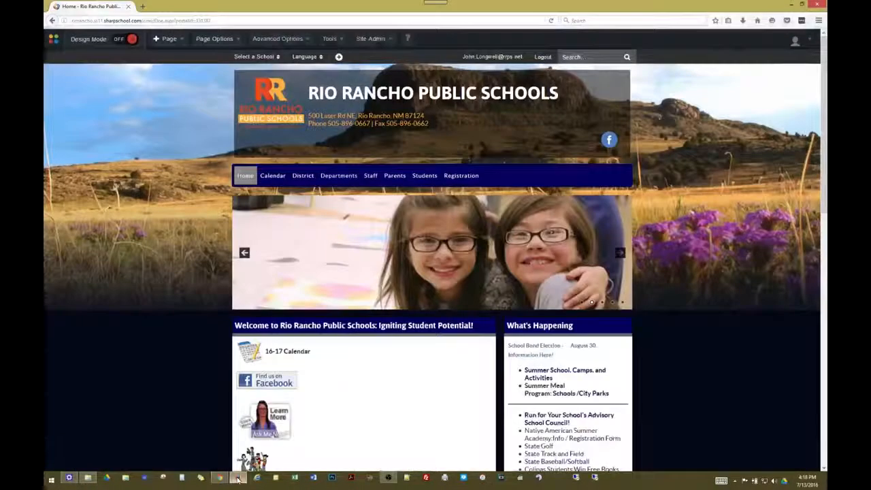
pyautogui.click(270, 100)
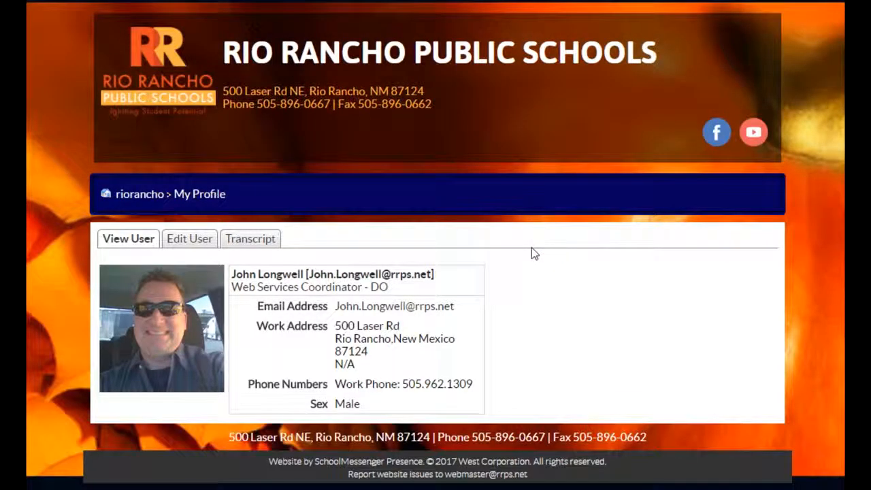
# Open Edit User's User Profile sub-tab showing job title Web Services Coordinator - DO and gender Male
pyautogui.click(189, 242)
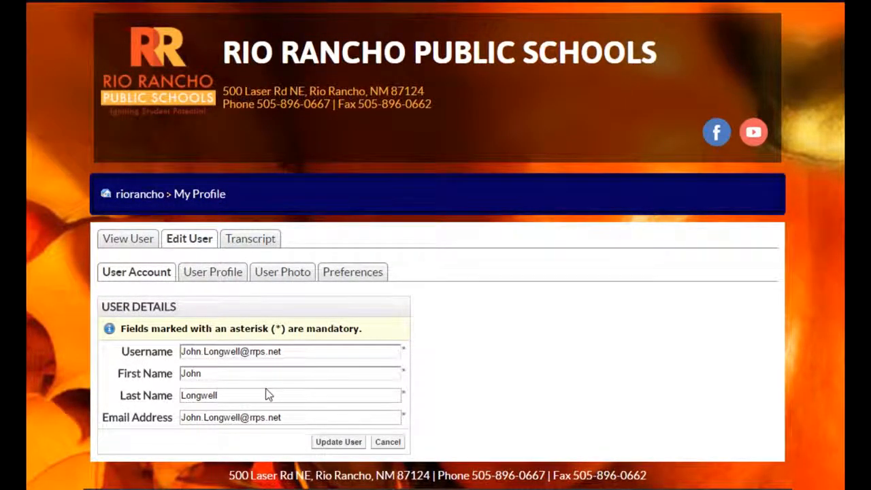
pyautogui.click(217, 279)
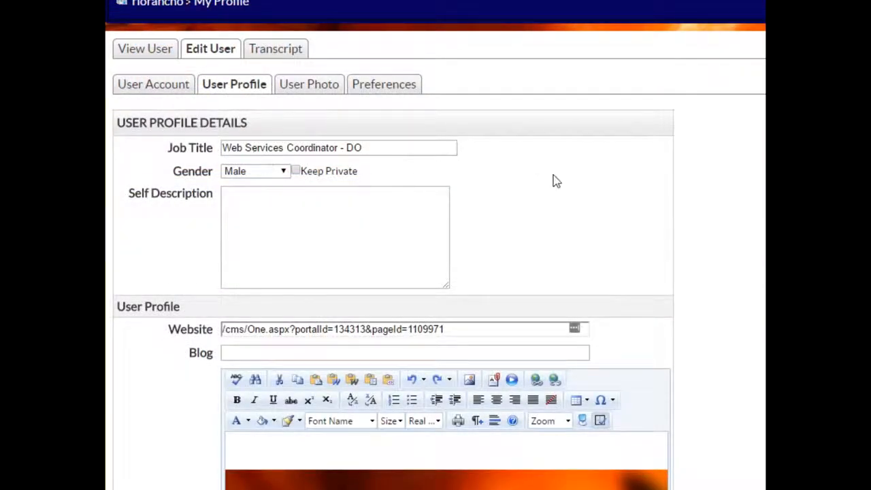
# Scroll down to Telephone Numbers, save the profile with Update User, then return to the top
pyautogui.scroll(-6, 554, 181)
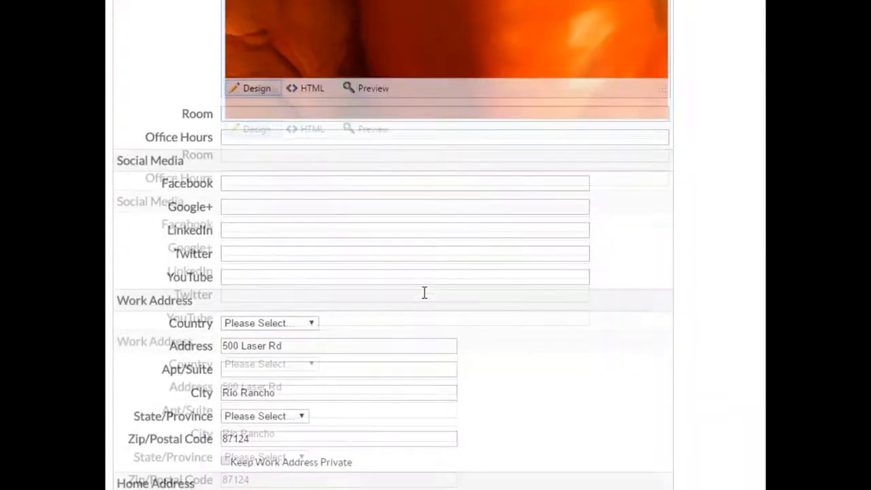
pyautogui.scroll(-6, 395, 298)
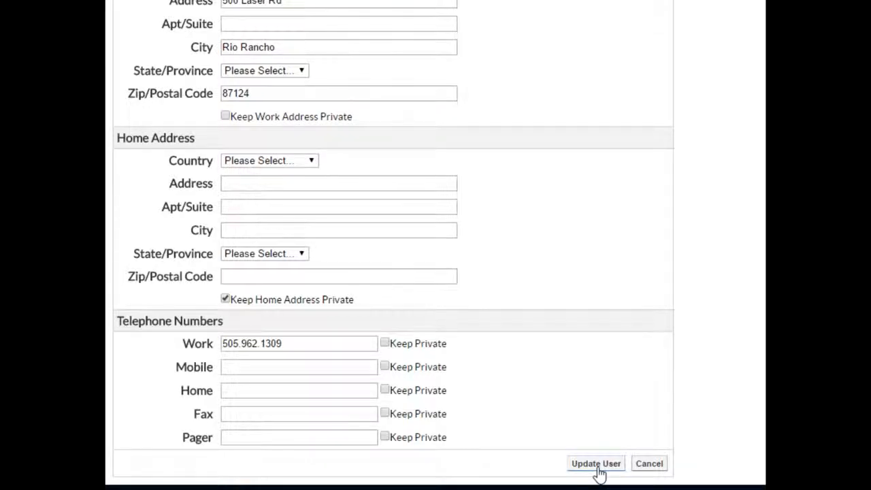
pyautogui.click(596, 465)
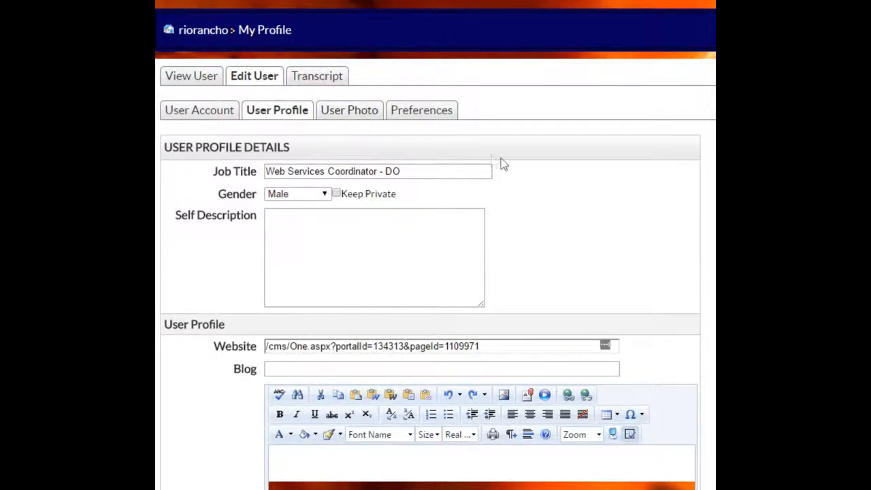
pyautogui.scroll(-12, 650, 210)
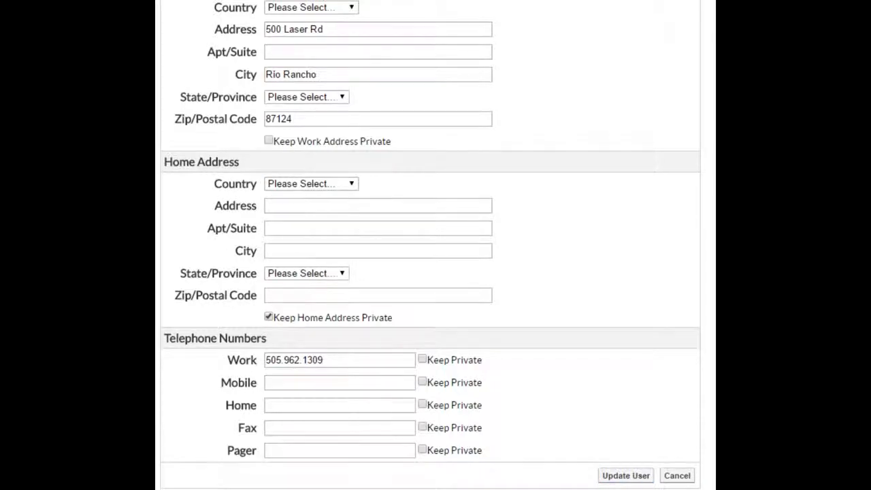
pyautogui.scroll(15, 321, 125)
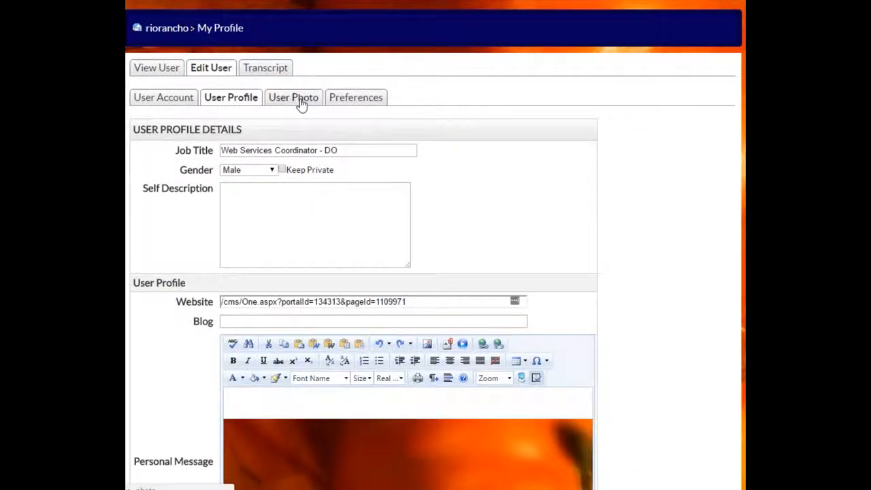
# Remove the current profile photo and choose the headshot jpg from Google Drive's PJ folder
pyautogui.click(301, 102)
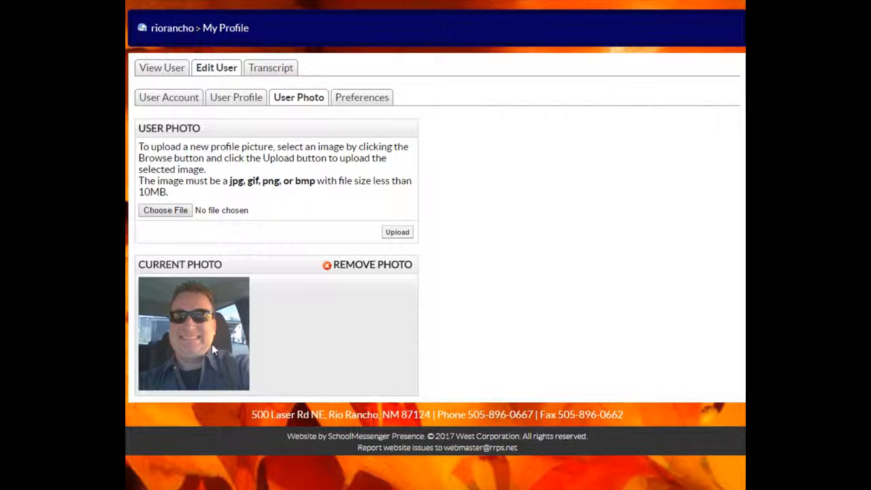
pyautogui.click(377, 269)
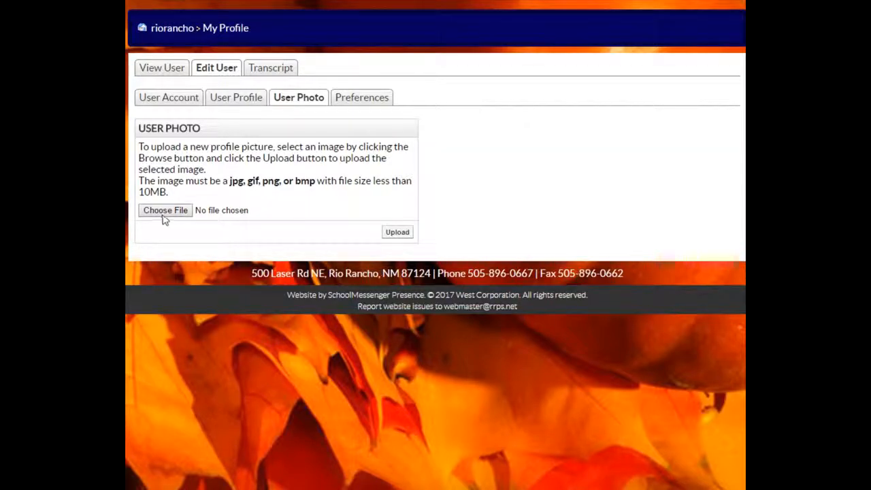
pyautogui.click(165, 211)
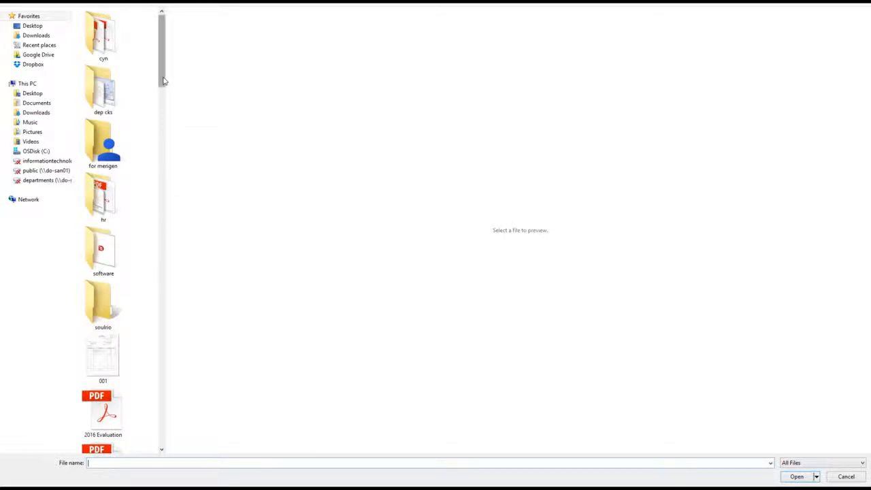
pyautogui.click(38, 56)
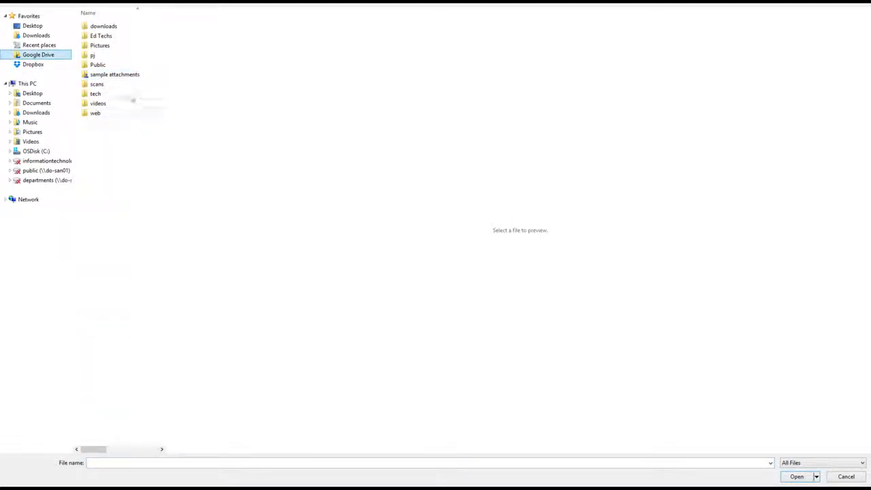
pyautogui.click(105, 58)
pyautogui.doubleClick(105, 58)
pyautogui.scroll(-5, 139, 197)
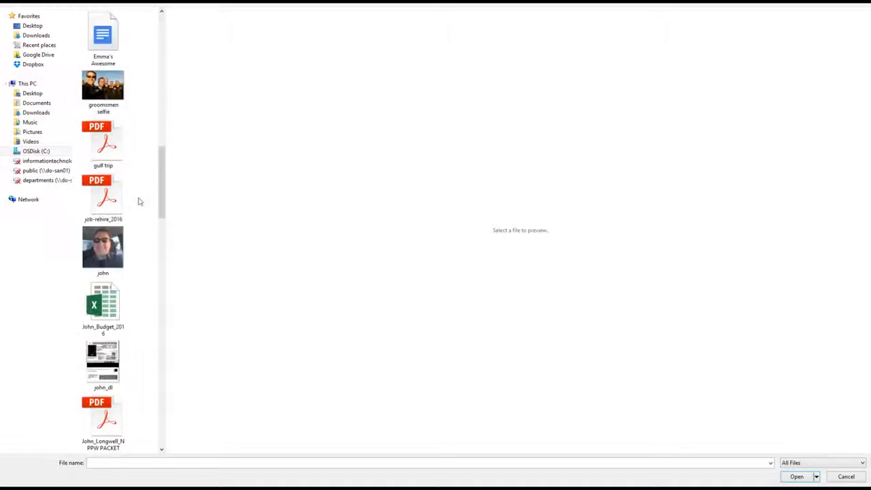
pyautogui.click(111, 244)
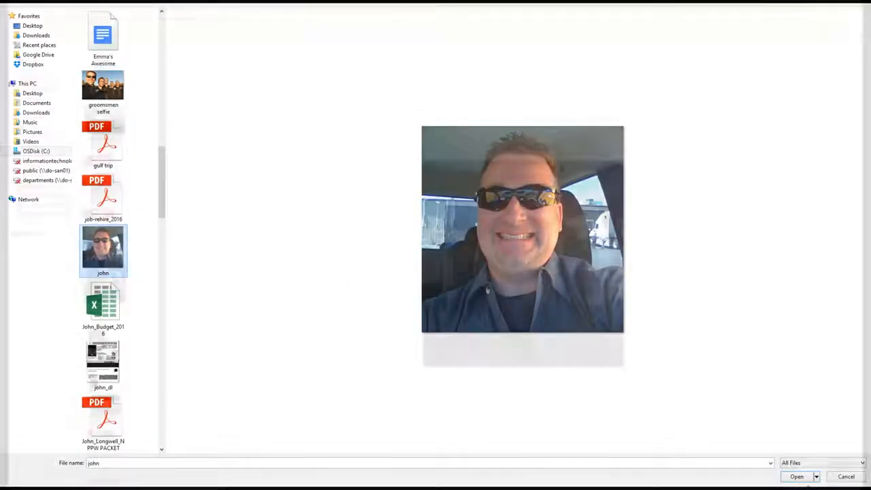
pyautogui.click(797, 477)
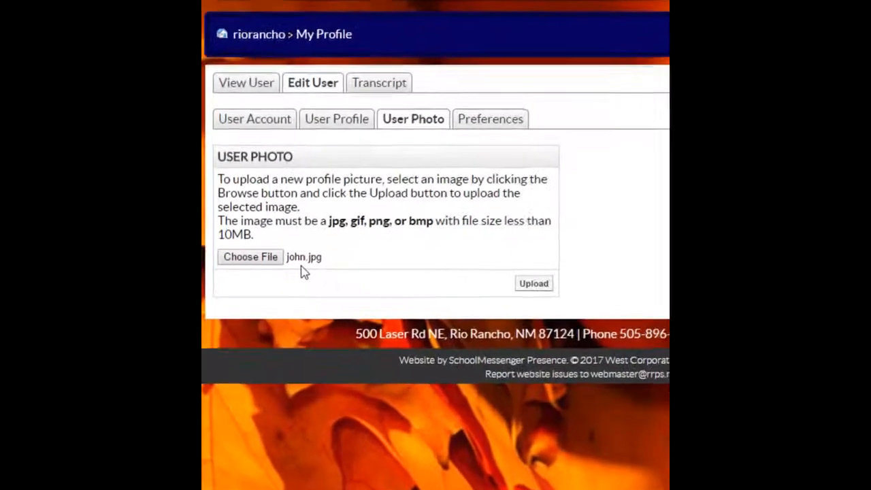
# Upload the chosen headshot jpg as the new profile photo
pyautogui.click(535, 283)
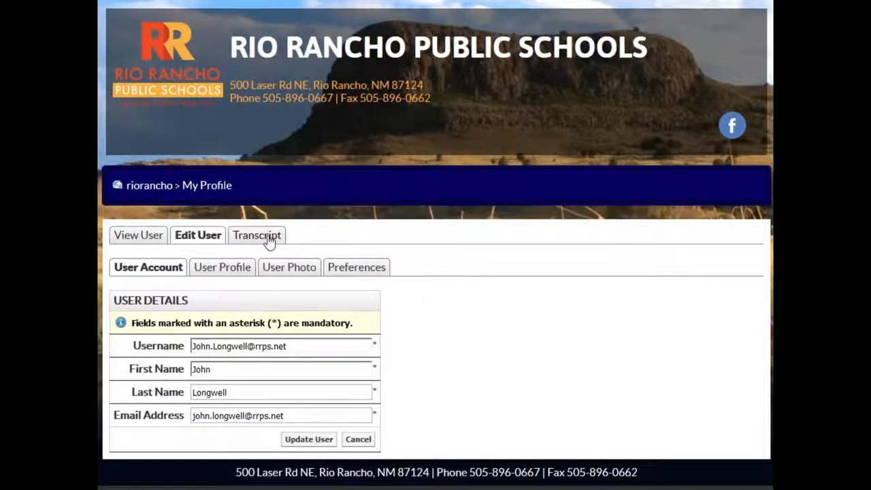
# Return to the homepage and open Administration from the Departments menu
pyautogui.click(173, 54)
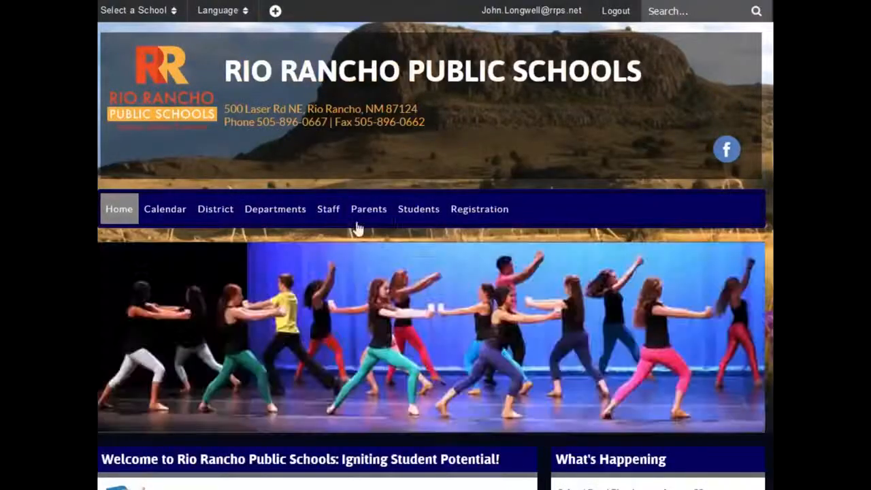
pyautogui.moveTo(357, 229)
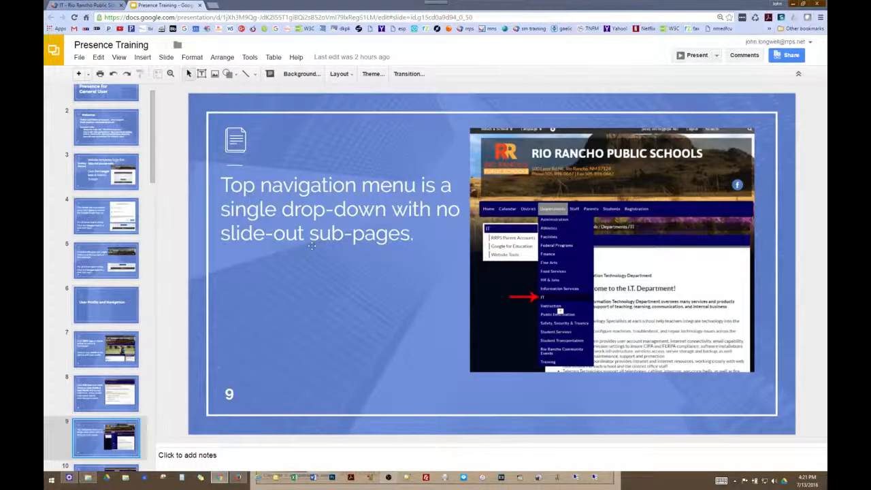
pyautogui.click(86, 5)
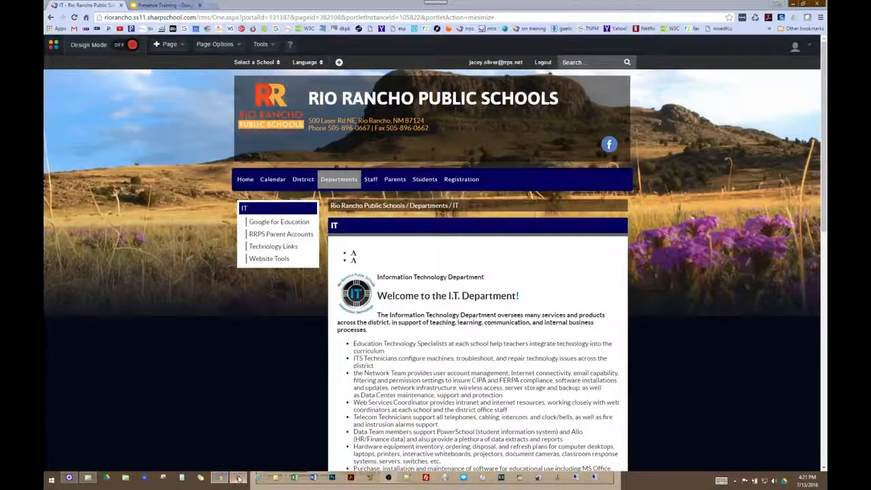
pyautogui.click(239, 479)
pyautogui.moveTo(332, 178)
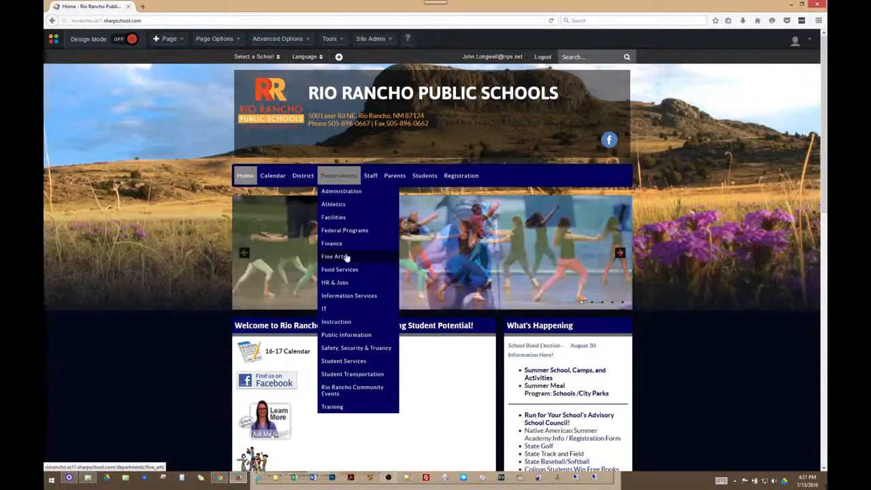
pyautogui.click(344, 194)
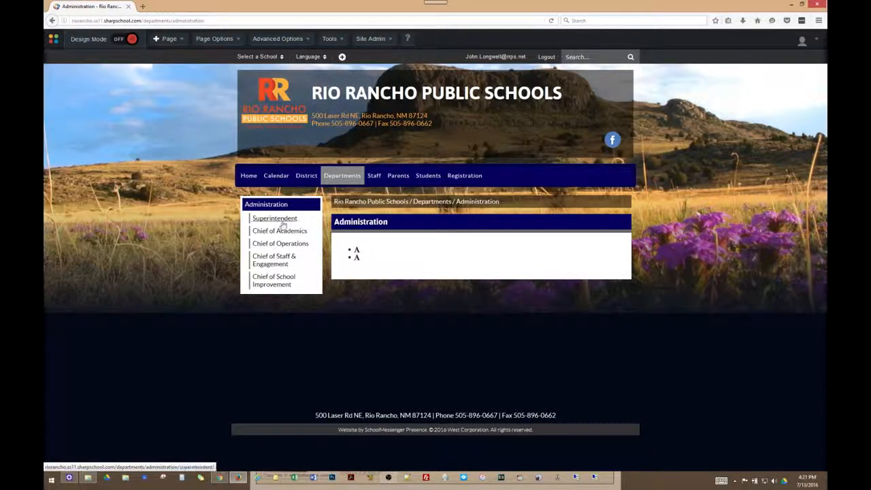
# View the Superintendent page, then go back through Administration to the Departments overview
pyautogui.click(283, 226)
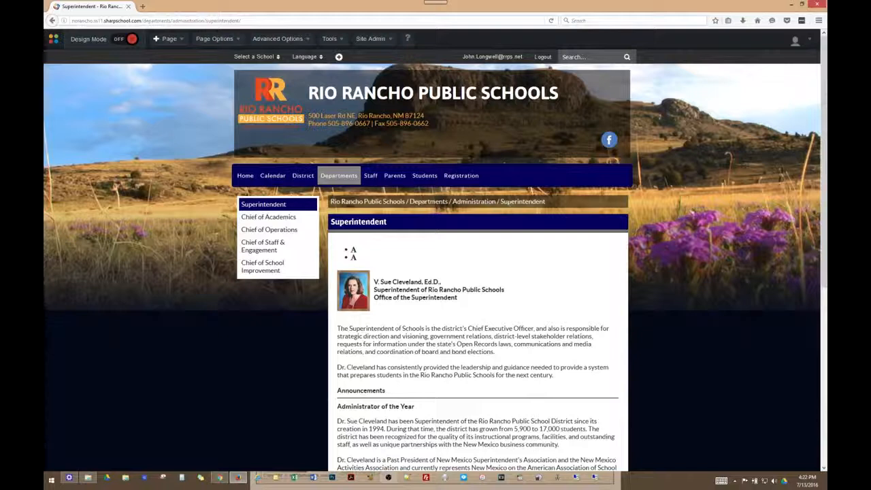
pyautogui.click(469, 204)
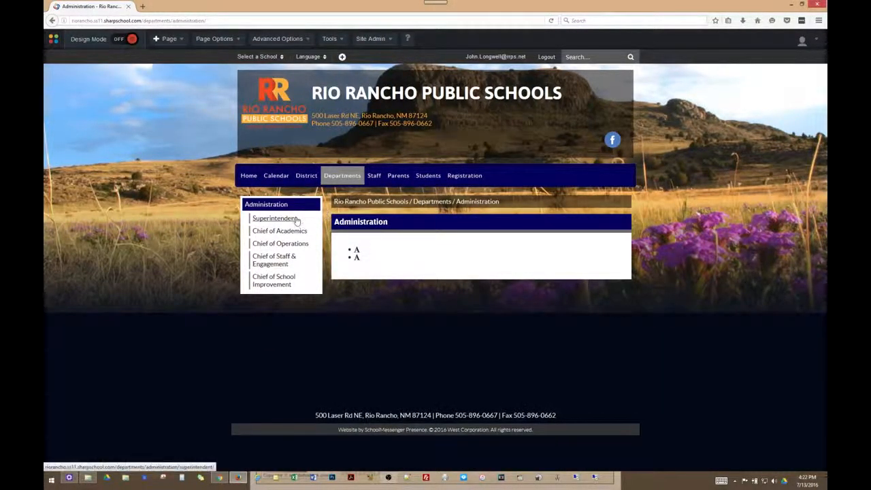
pyautogui.click(460, 203)
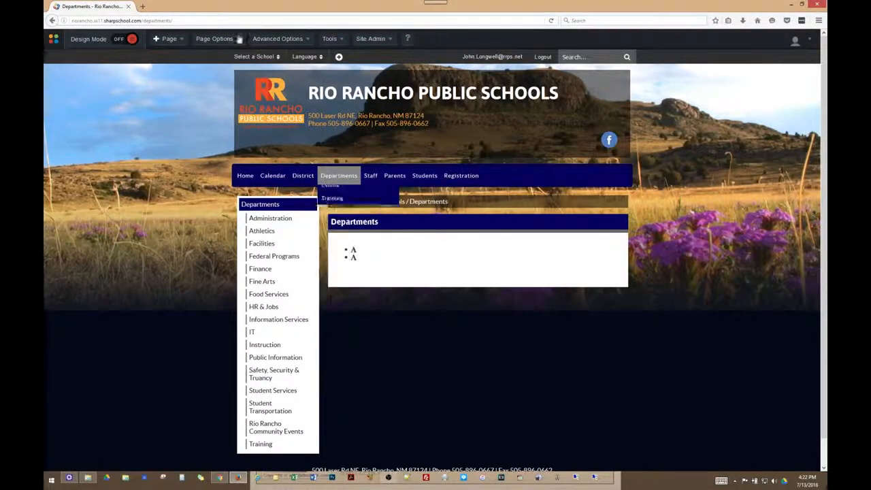
# Bring the Departments page browser window back to the front
pyautogui.click(238, 478)
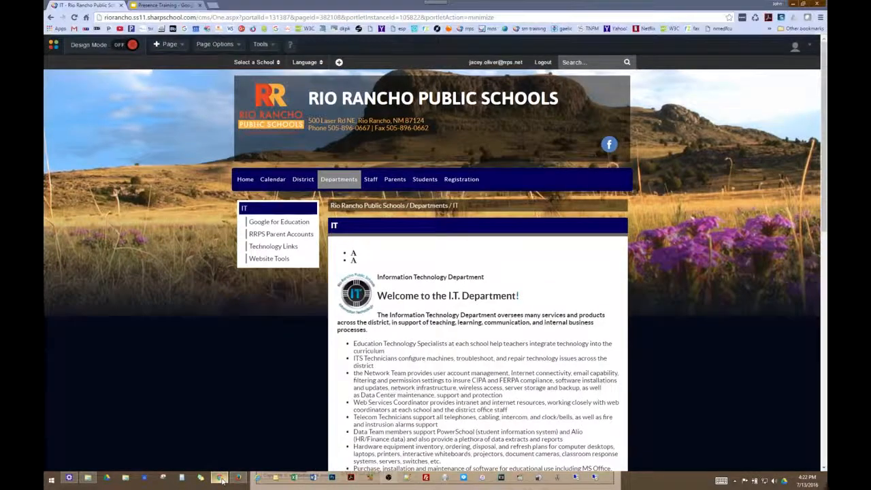
pyautogui.click(237, 480)
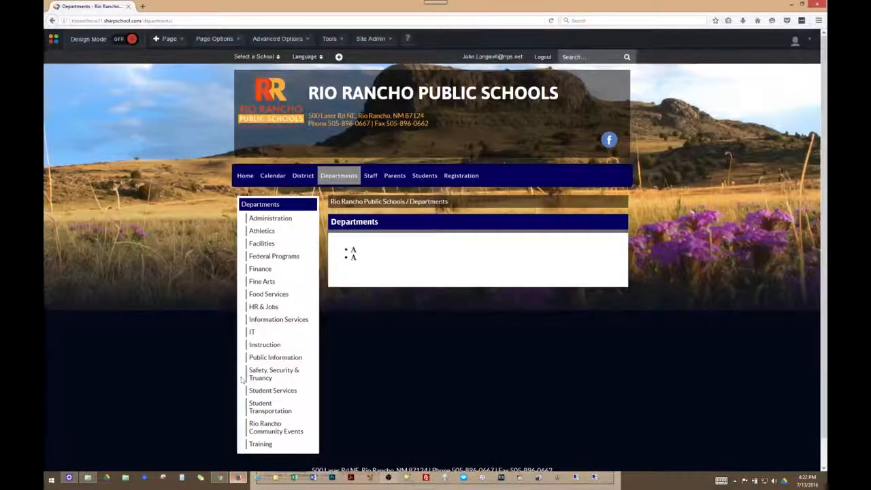
pyautogui.click(237, 479)
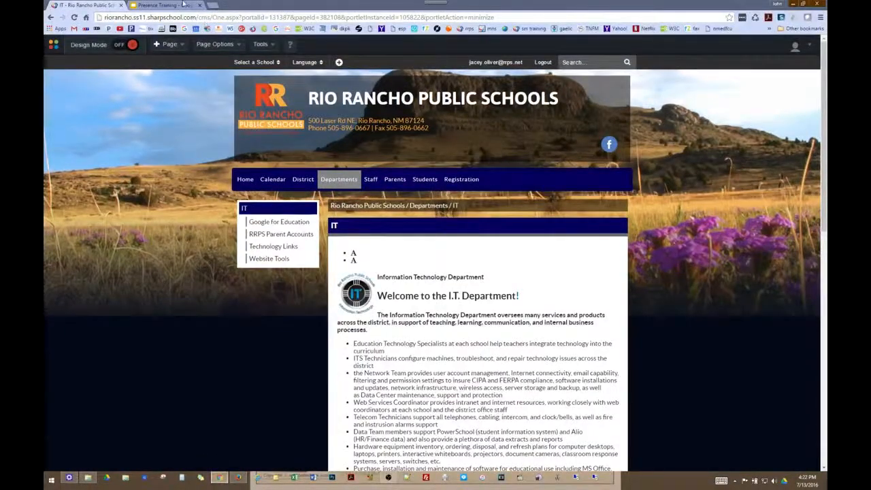
# Step through training slides 9–11 on breadcrumbs and choosing a school, then return to the IT page
pyautogui.hotkey('ctrl', 'Tab')
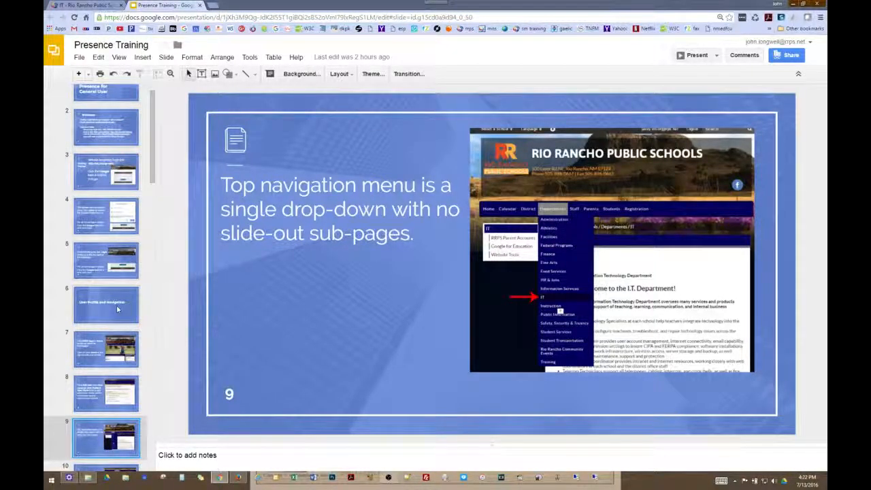
pyautogui.press('Down')
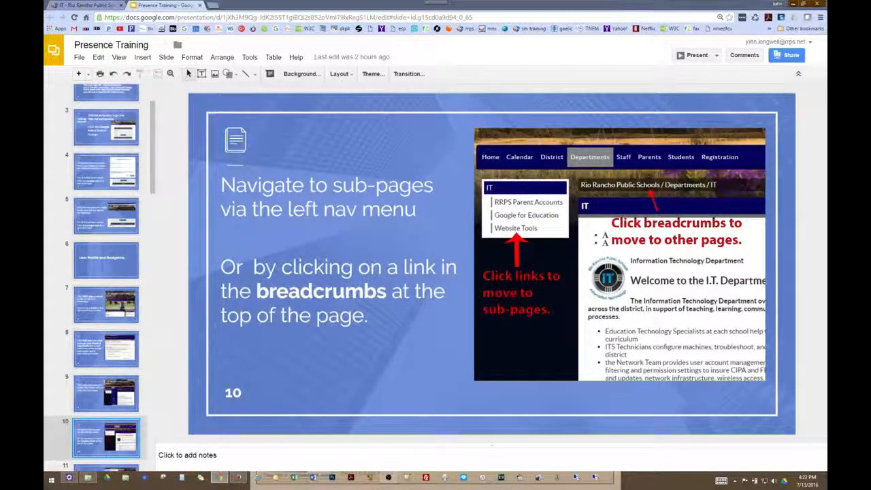
pyautogui.press('Down')
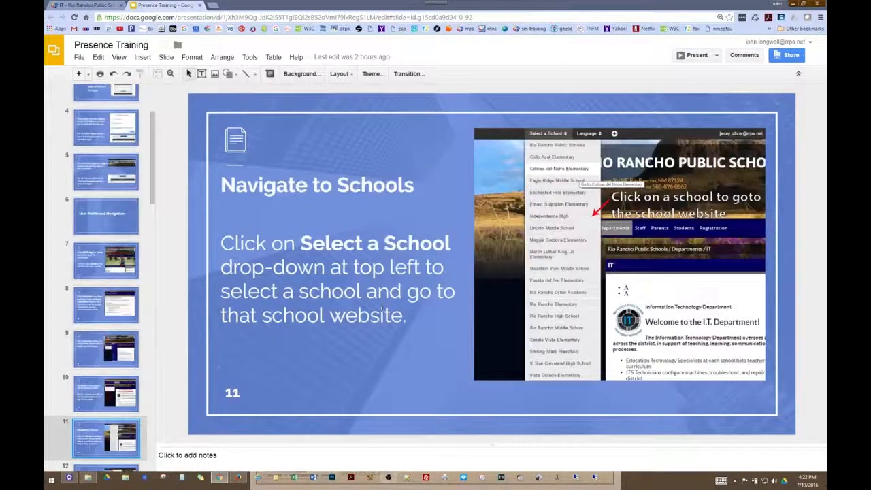
pyautogui.click(95, 5)
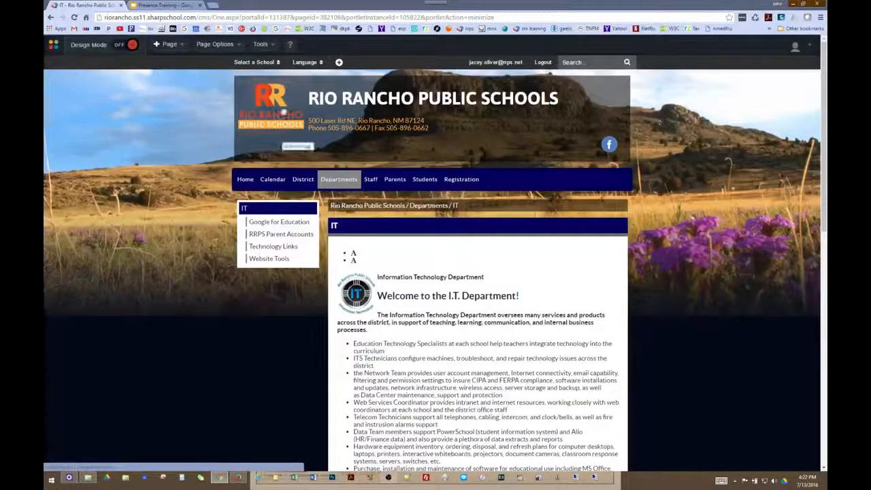
# Go to the Maggie Cordova Elementary site from the school list and sign in with Google
pyautogui.click(238, 478)
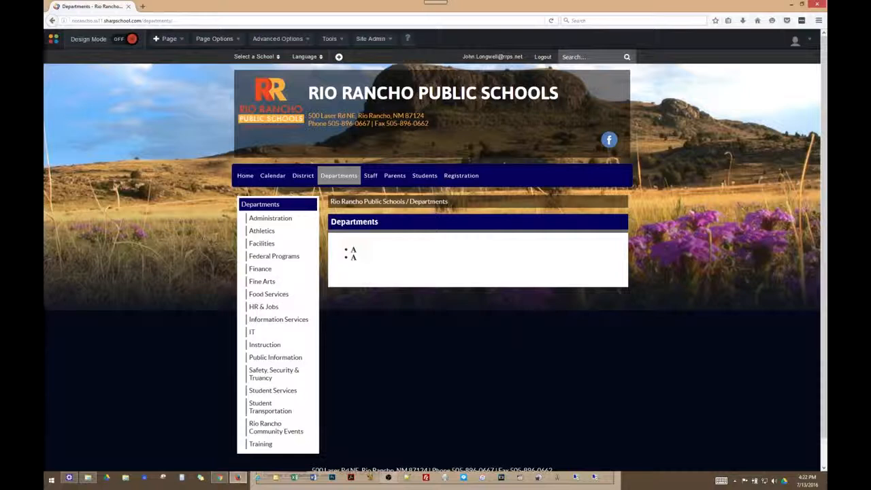
pyautogui.click(279, 57)
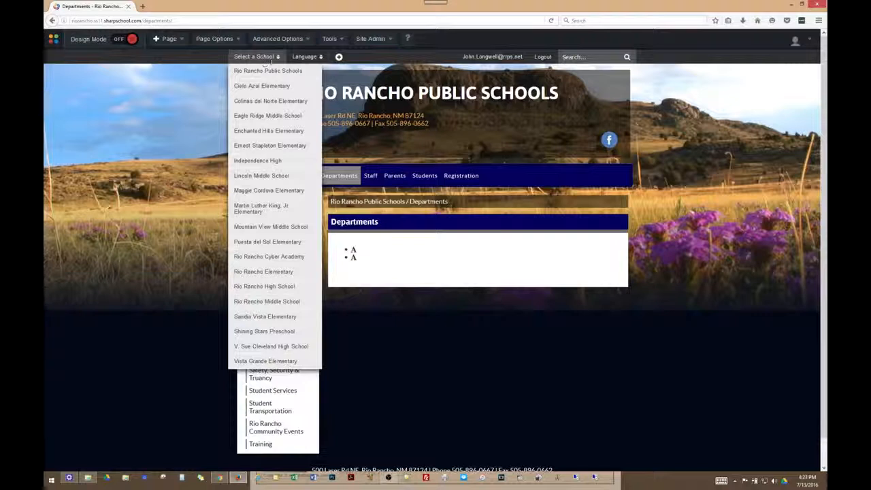
pyautogui.click(262, 191)
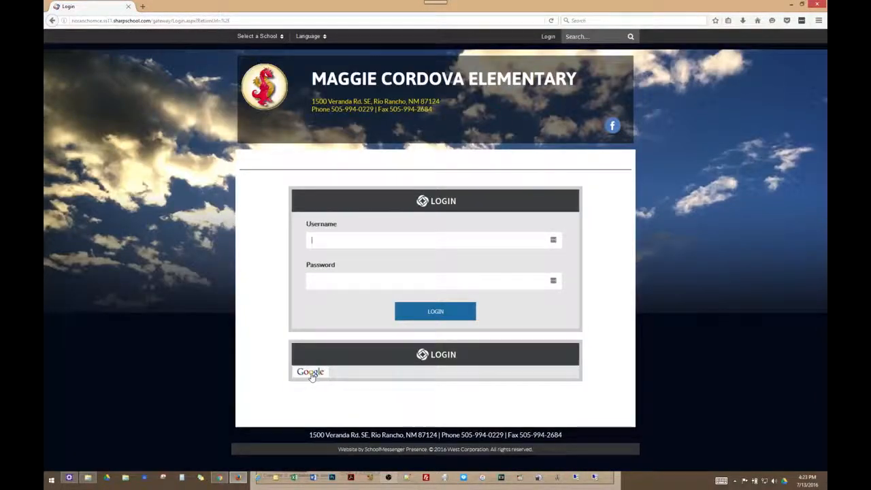
pyautogui.click(311, 374)
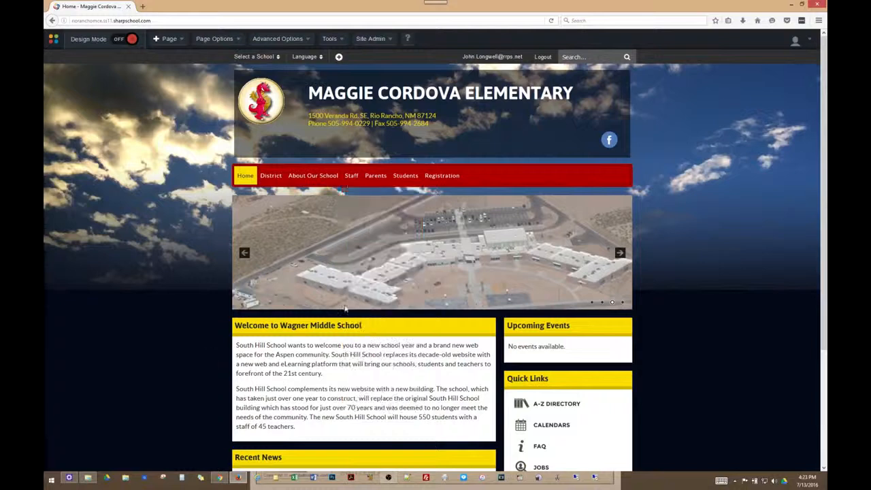
# Switch back to the Rio Rancho Public Schools district site via Select a School
pyautogui.click(184, 43)
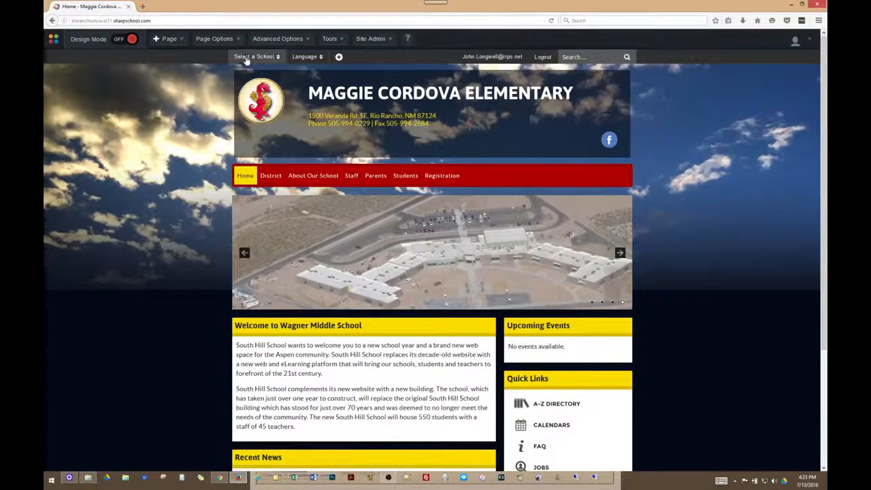
pyautogui.click(246, 57)
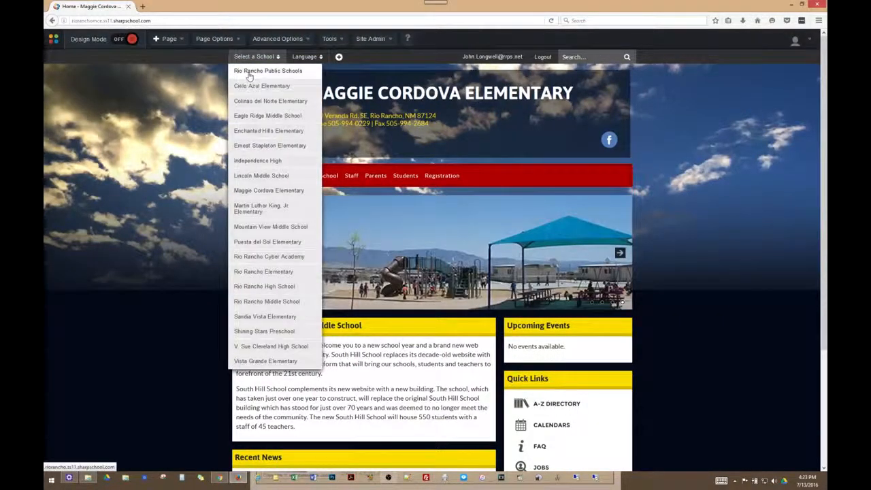
pyautogui.click(249, 75)
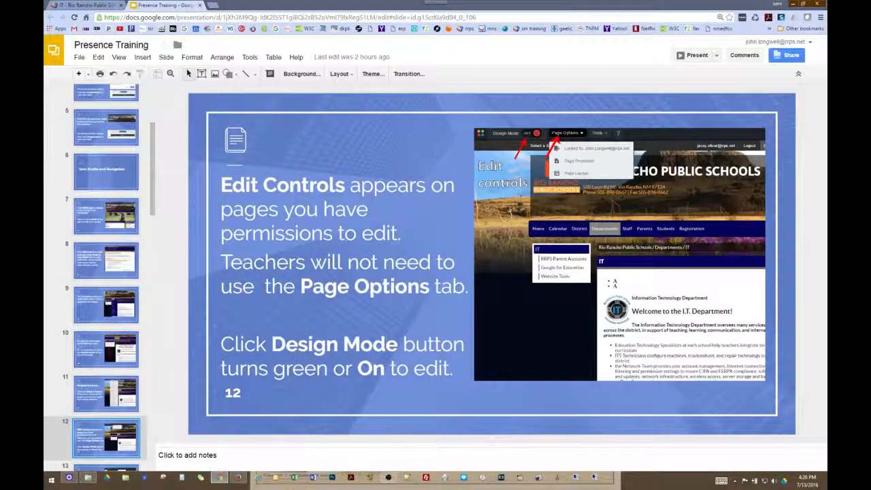
# Return to the district IT page and preview its Page Options and Tools (link-checking) menus
pyautogui.click(86, 6)
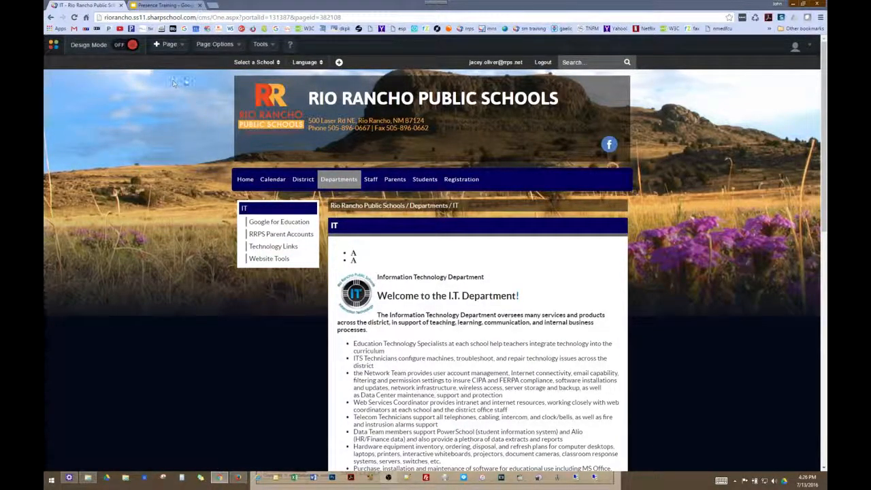
pyautogui.click(218, 46)
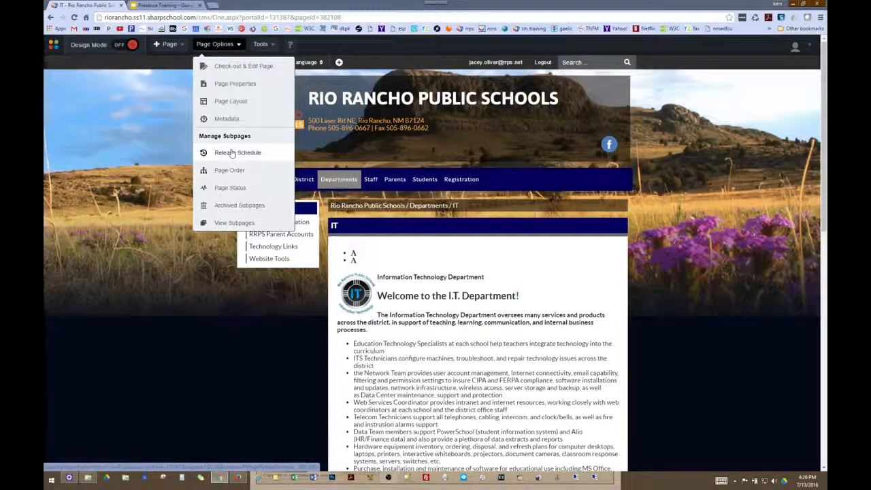
pyautogui.click(264, 47)
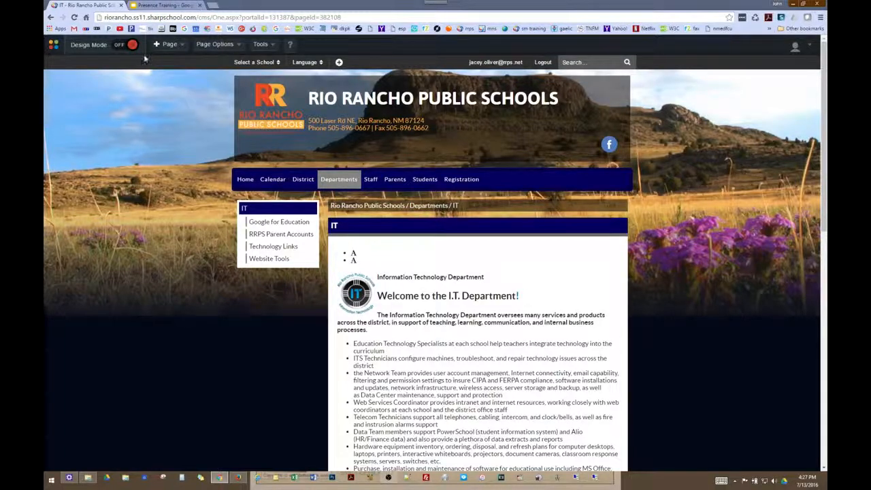
pyautogui.moveTo(171, 51)
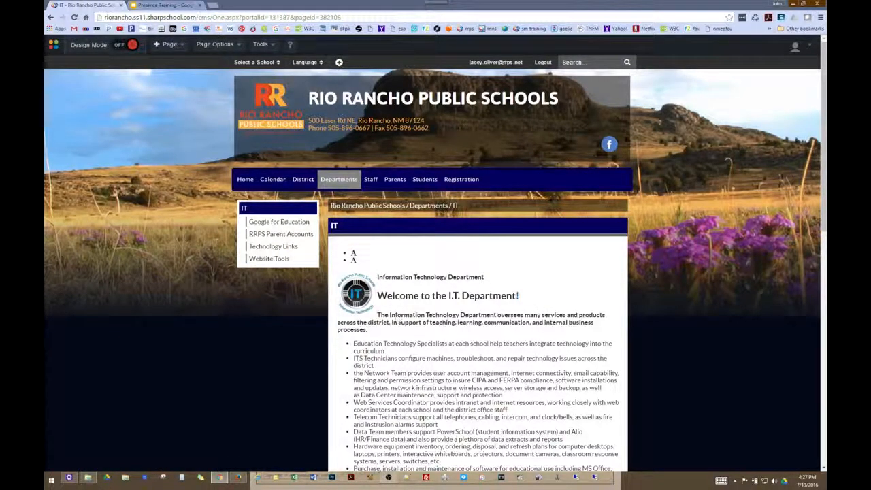
# Turn Design Mode on for the IT page to reveal the portlet library and editable portlets
pyautogui.click(119, 46)
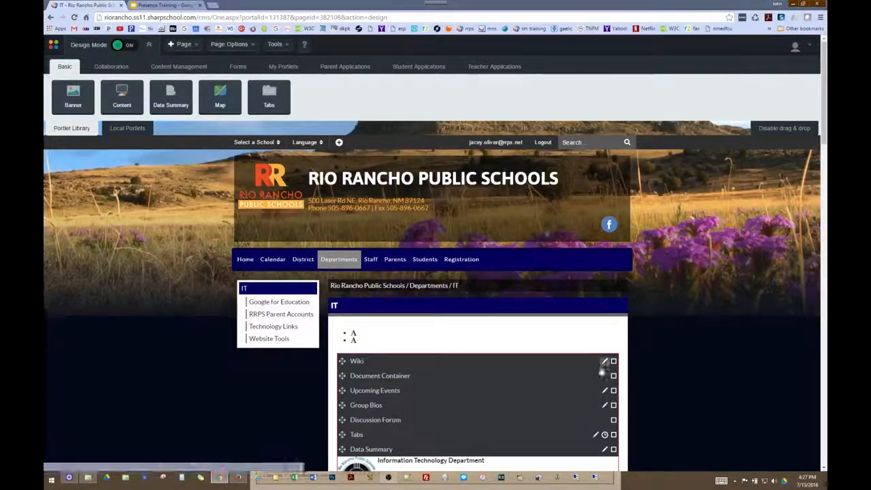
pyautogui.scroll(-1, 605, 352)
pyautogui.scroll(-3, 606, 353)
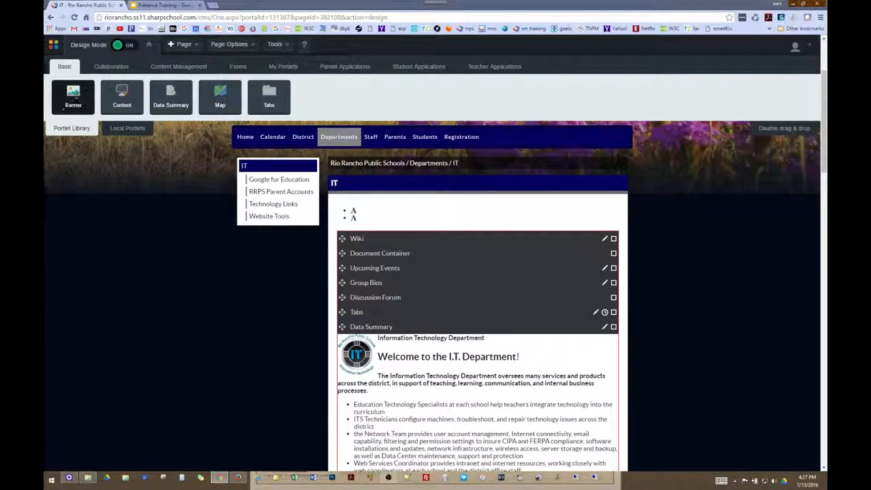
# Advance the Presence Training deck two slides to the Different Kinds of Portlets section
pyautogui.click(166, 5)
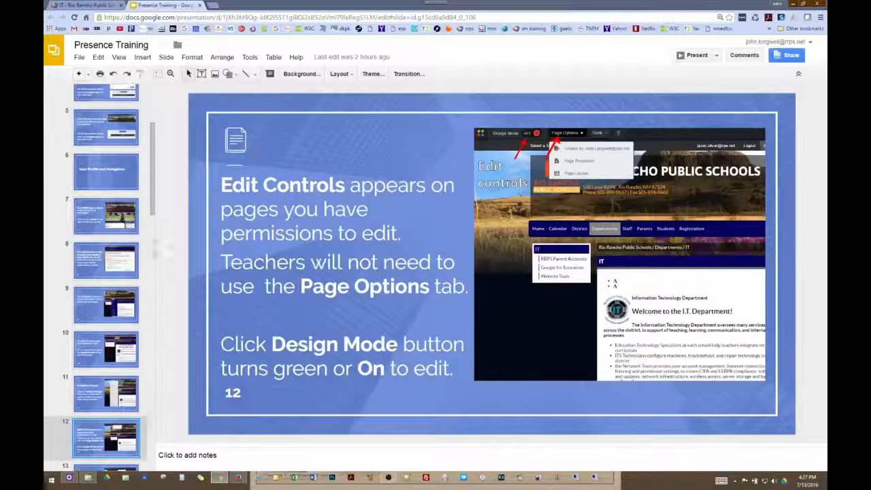
pyautogui.press('Down')
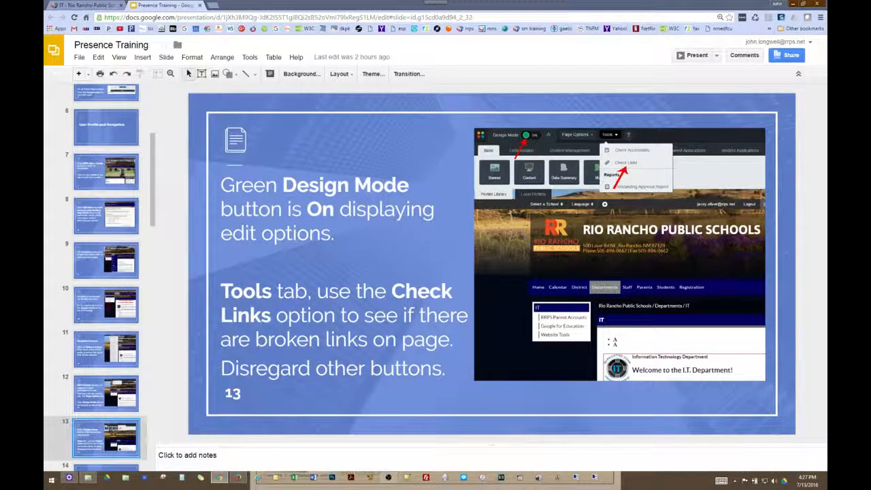
pyautogui.press('Down')
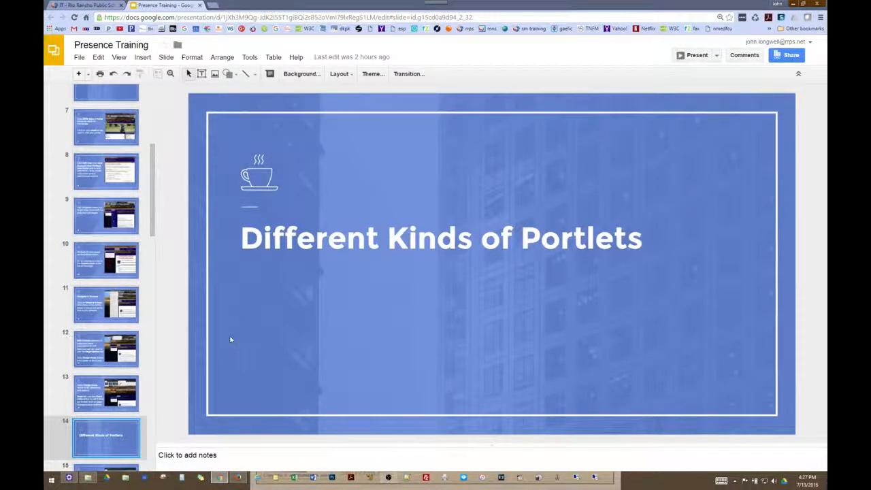
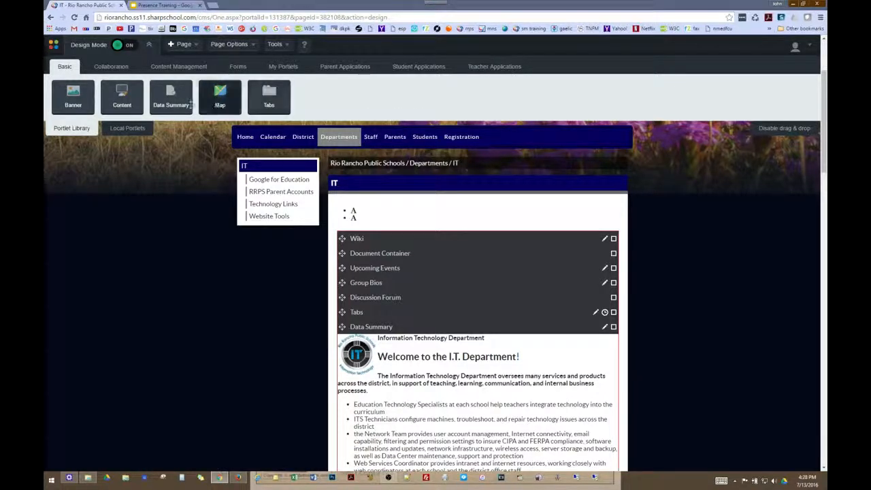
# Look at the kinds of pages that can be added to the site
pyautogui.click(182, 44)
# Advance the Presence Training deck to slide 17, Basic Portlets, then go back to the IT page
pyautogui.click(161, 6)
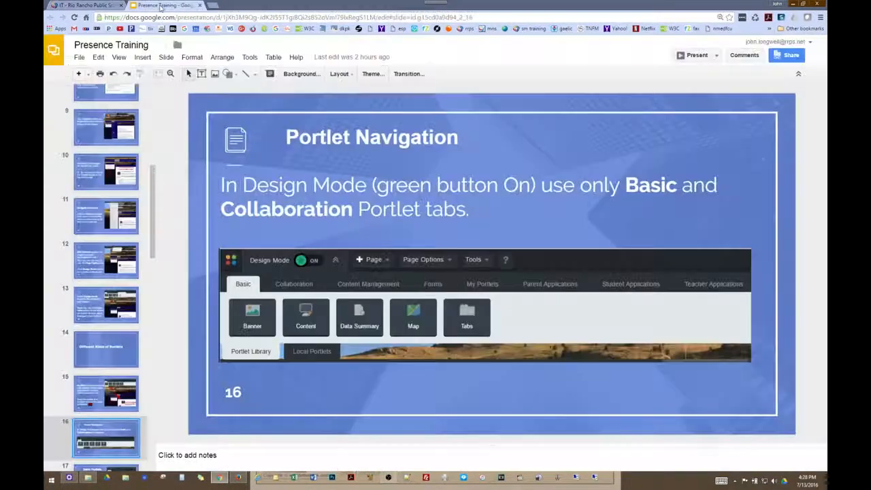
pyautogui.press('Down')
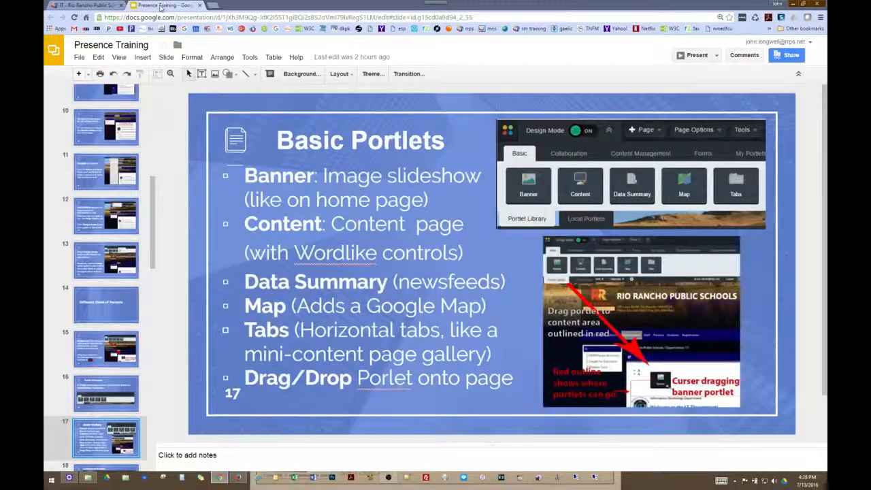
pyautogui.click(74, 7)
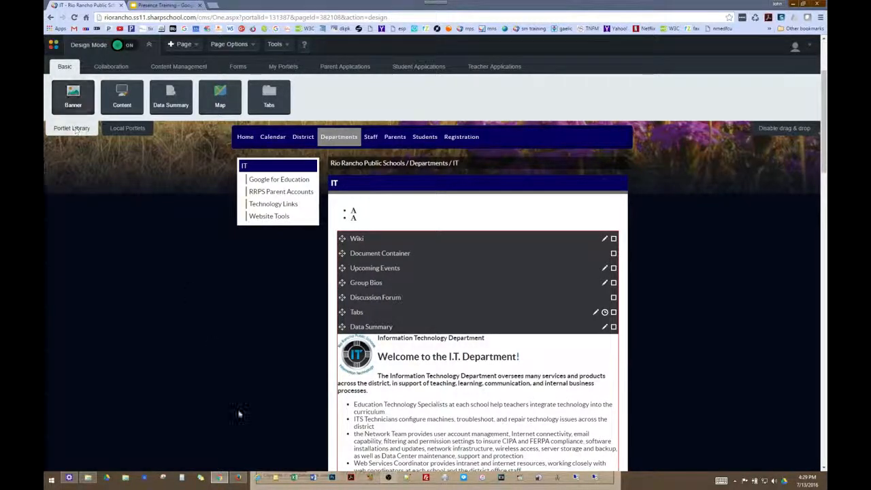
pyautogui.click(238, 479)
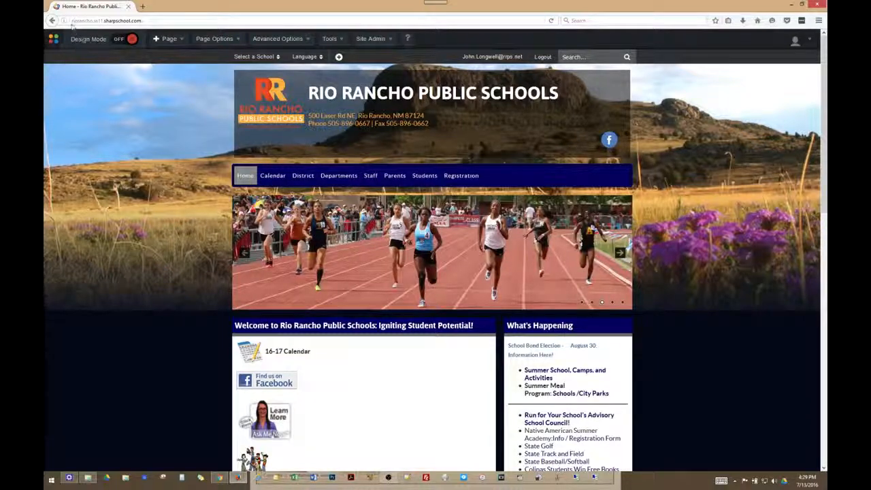
pyautogui.click(221, 478)
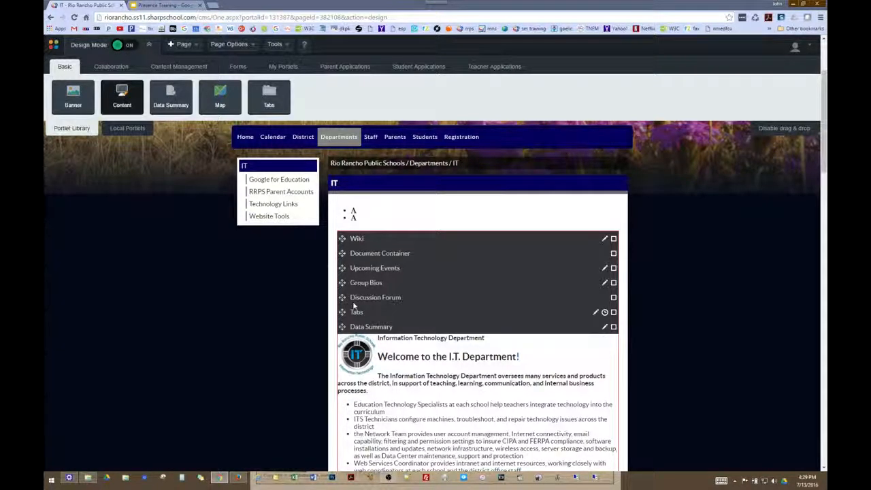
pyautogui.scroll(-2, 466, 361)
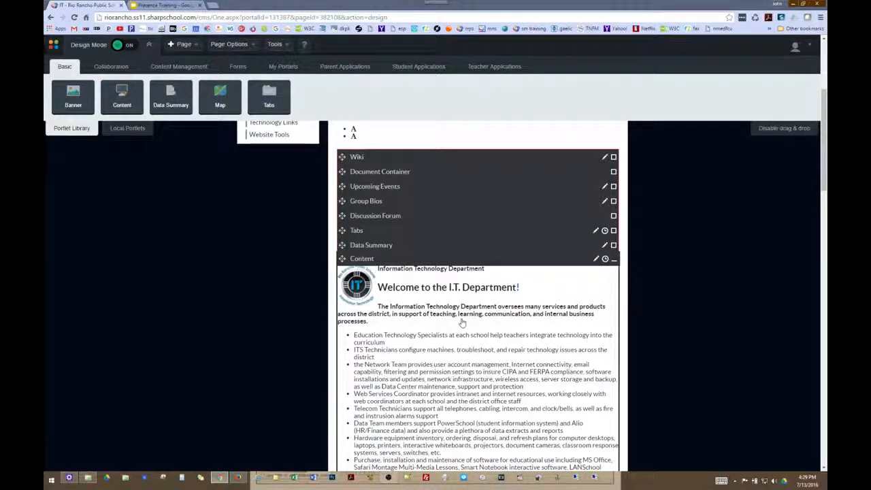
pyautogui.scroll(-1, 462, 322)
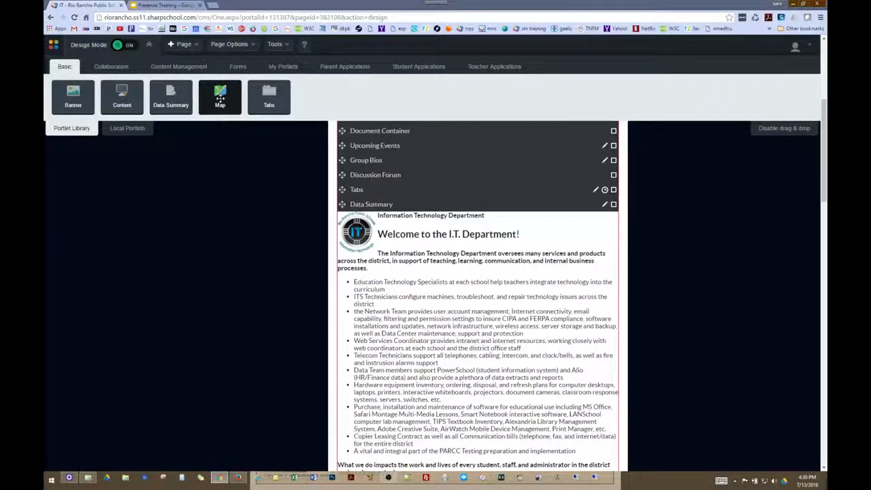
# Try placing a Map portlet on the IT page, abandon it, and open the Tabs portlet's editor
pyautogui.moveTo(220, 98); pyautogui.dragTo(405, 230)
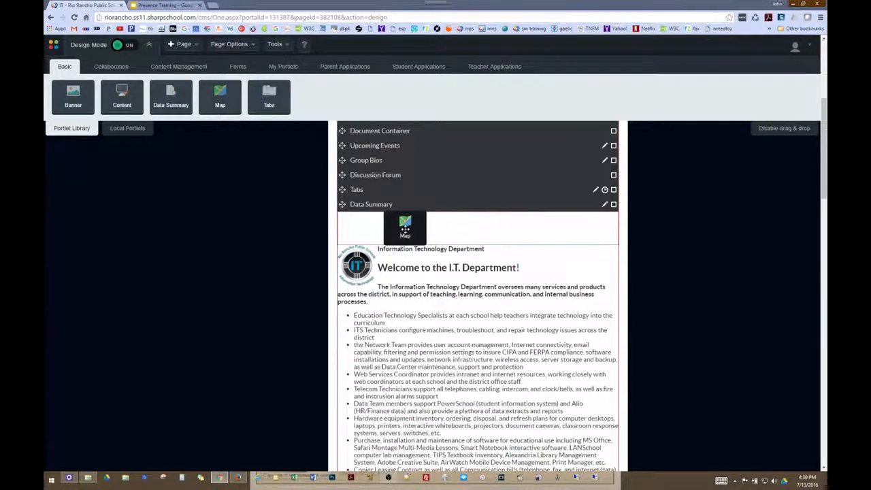
pyautogui.moveTo(345, 202); pyautogui.dragTo(346, 203)
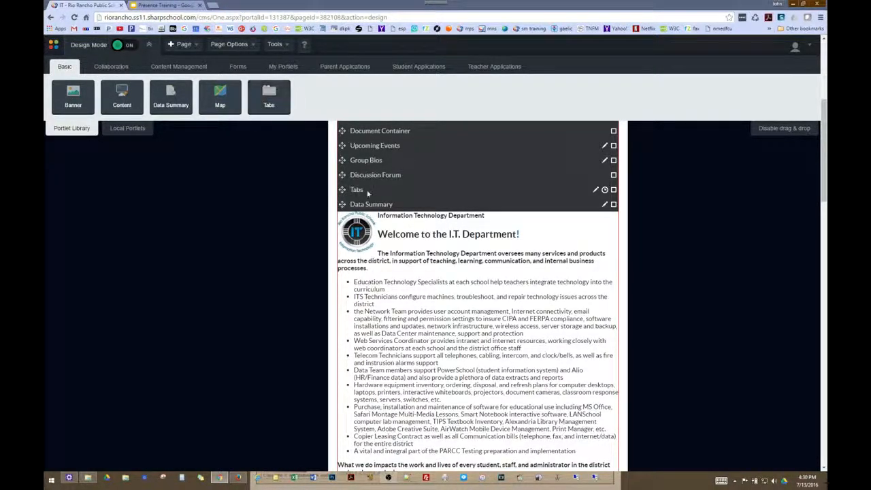
pyautogui.click(614, 190)
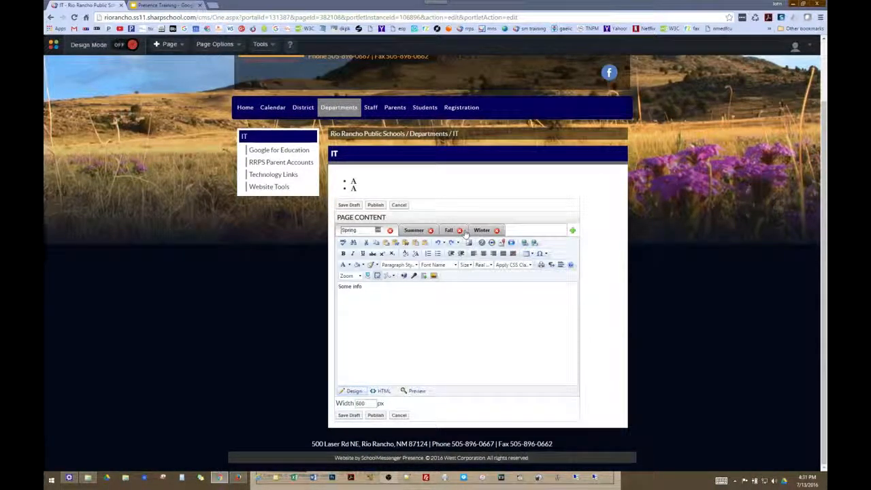
# Add a fifth tab named 'Vacation' to the Tabs portlet
pyautogui.click(571, 233)
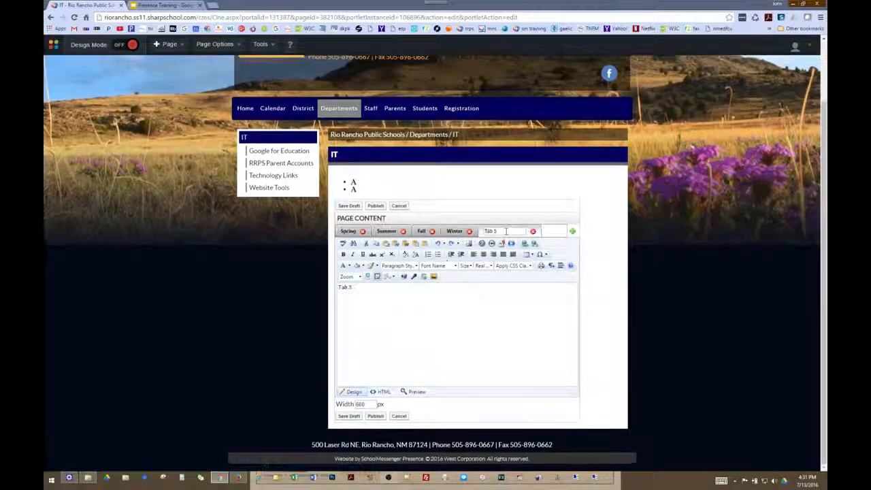
pyautogui.write('Vacation')
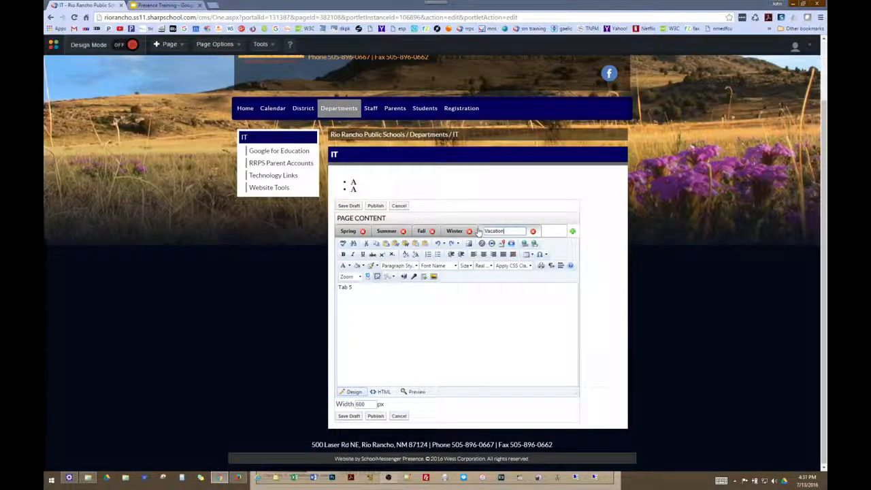
pyautogui.press('Return')
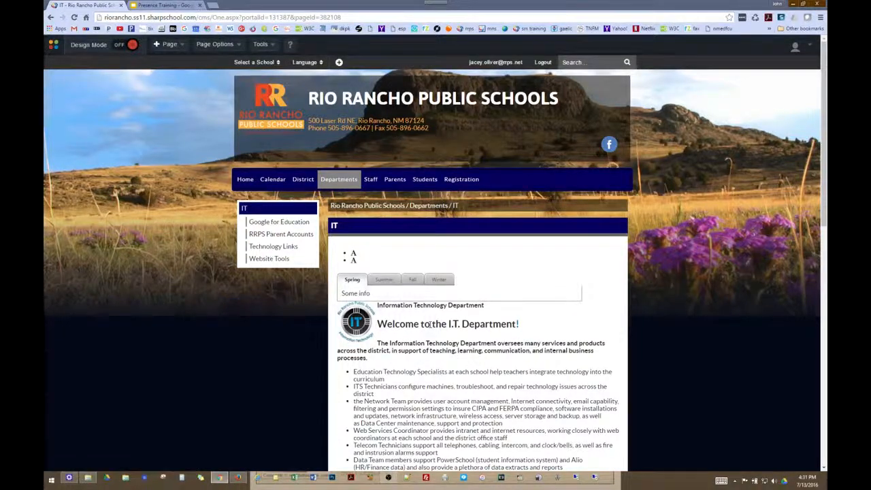
pyautogui.scroll(-4, 408, 307)
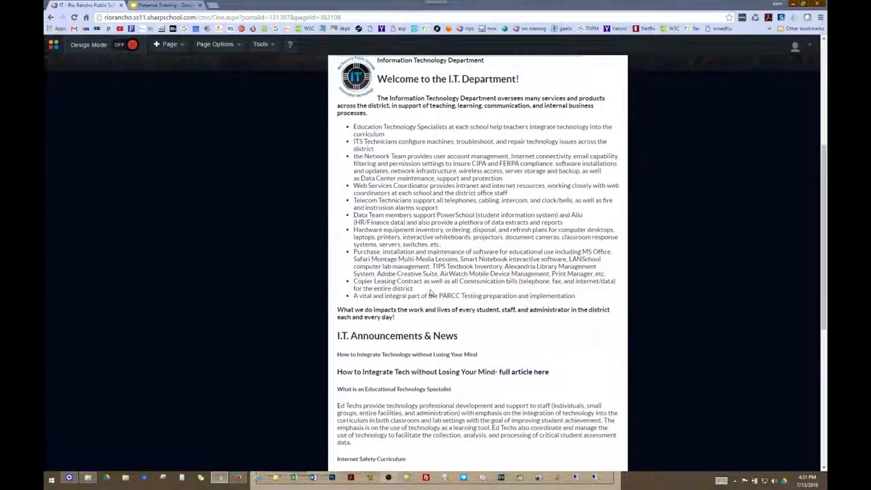
# Preview the Summer, Fall and Spring tabs on the live page, then re-enable Design Mode
pyautogui.scroll(4, 430, 293)
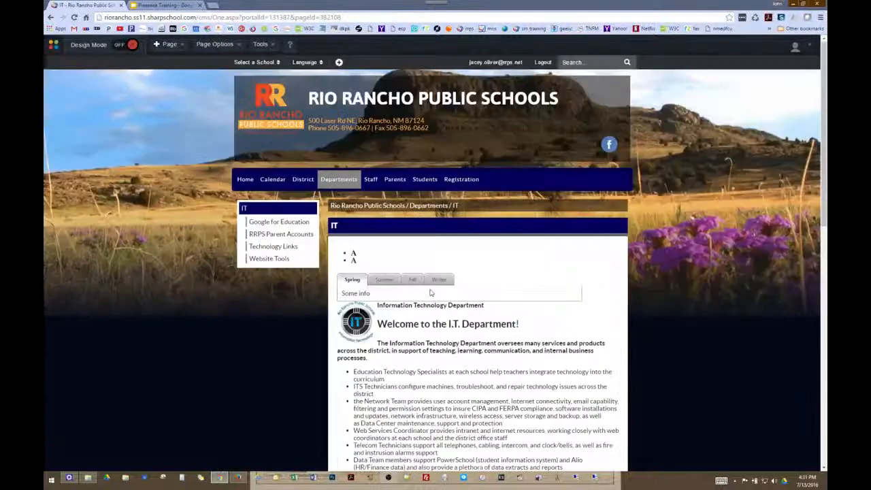
pyautogui.click(383, 279)
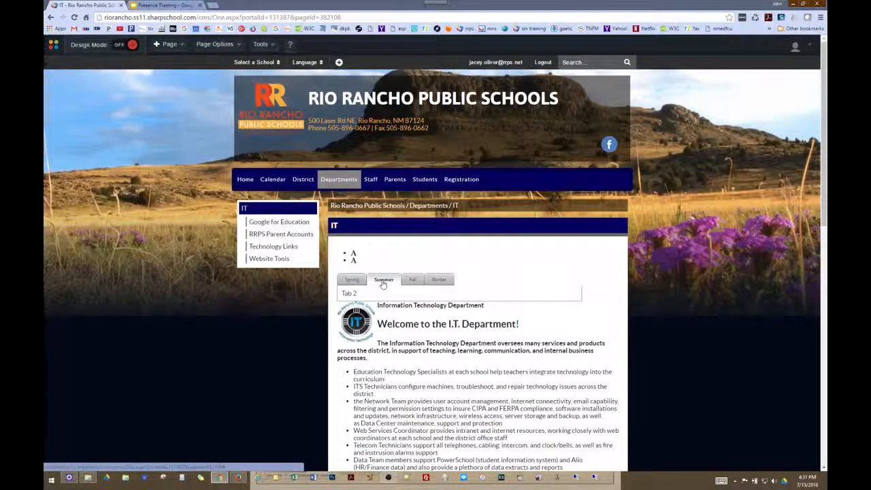
pyautogui.click(411, 280)
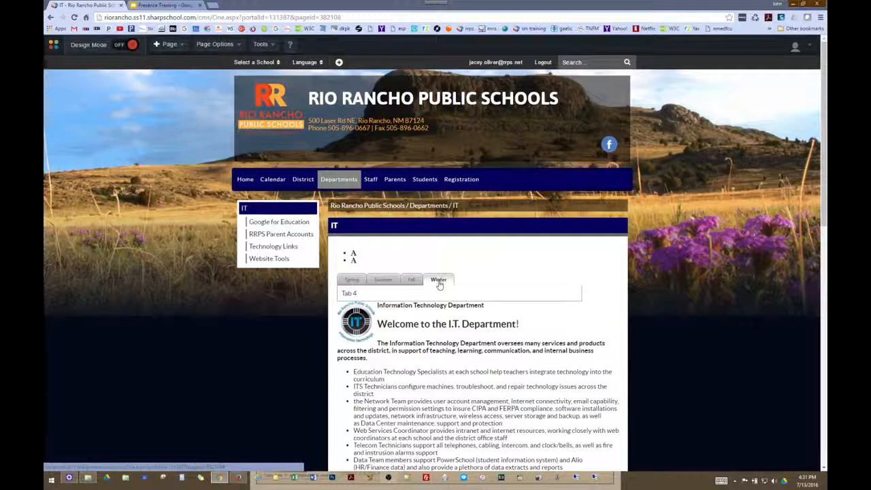
pyautogui.click(386, 281)
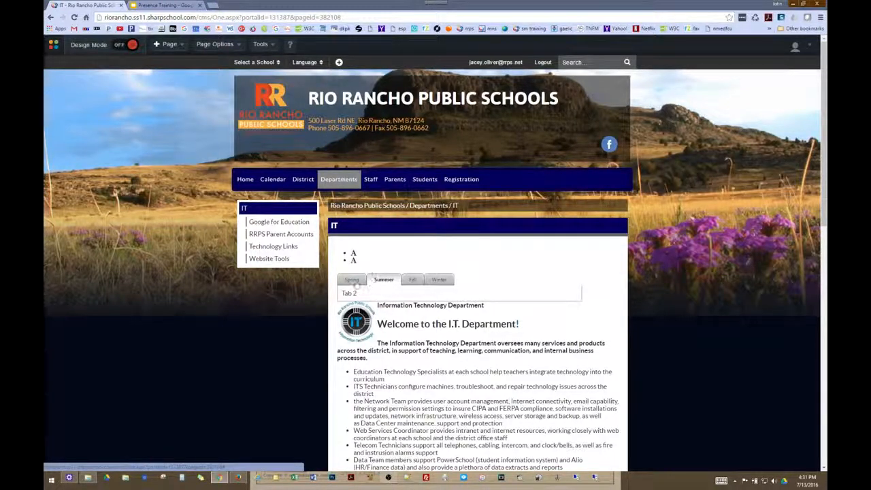
pyautogui.click(351, 281)
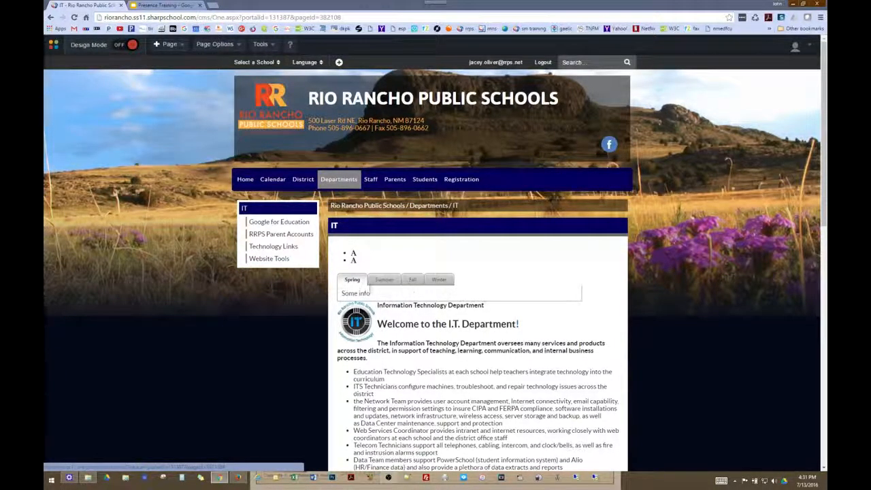
pyautogui.click(121, 46)
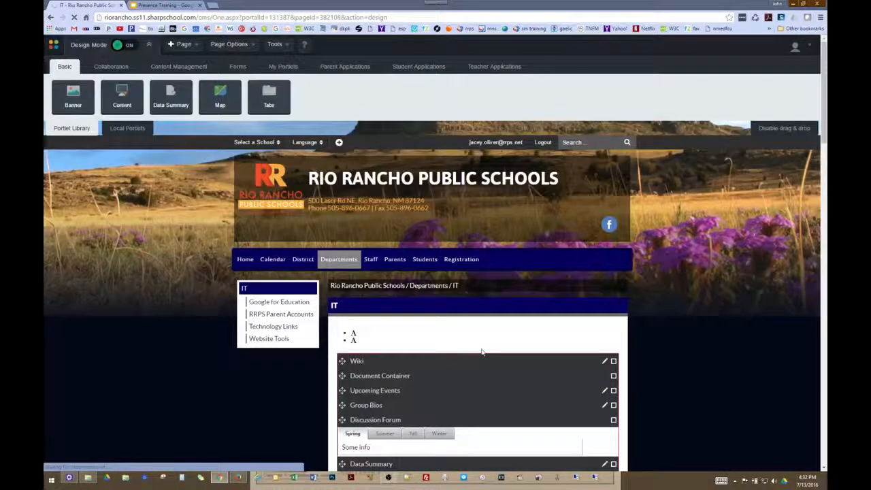
# Preview placing a Collaboration Calendar portlet below Wiki, then expand the Document Container portlet
pyautogui.scroll(-2, 482, 352)
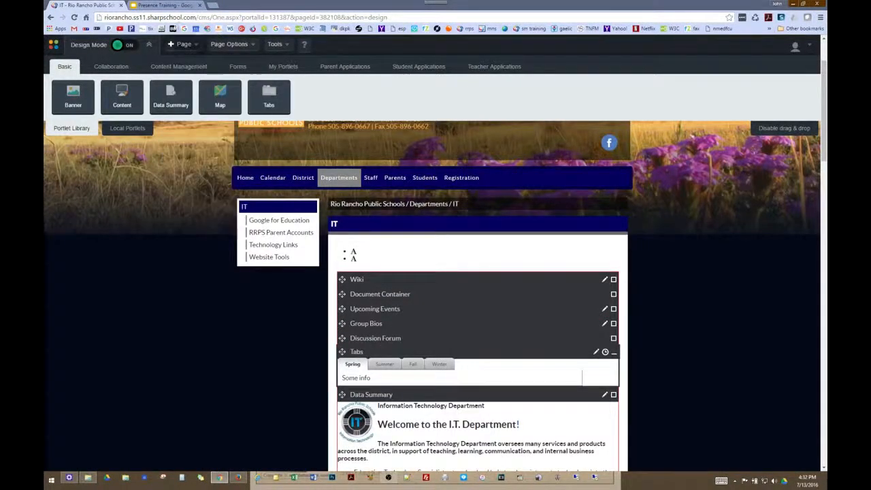
pyautogui.click(111, 67)
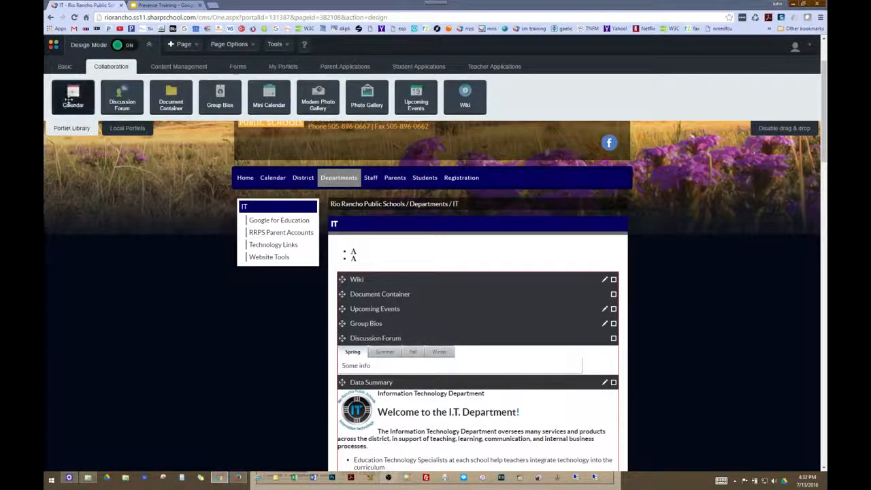
pyautogui.moveTo(68, 98); pyautogui.dragTo(356, 285)
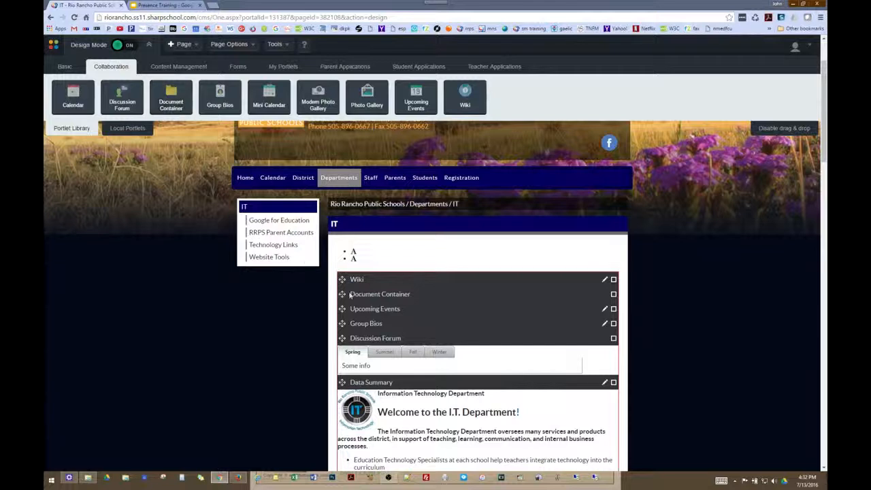
pyautogui.click(613, 294)
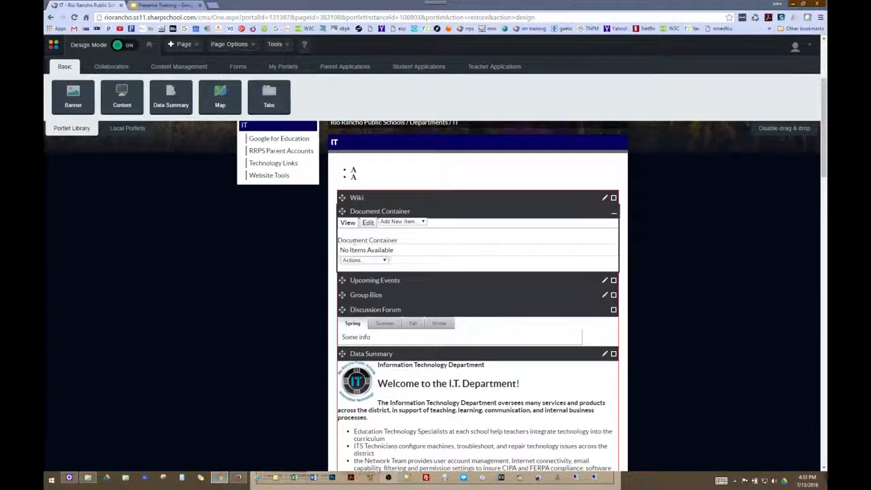
pyautogui.click(385, 260)
pyautogui.click(422, 264)
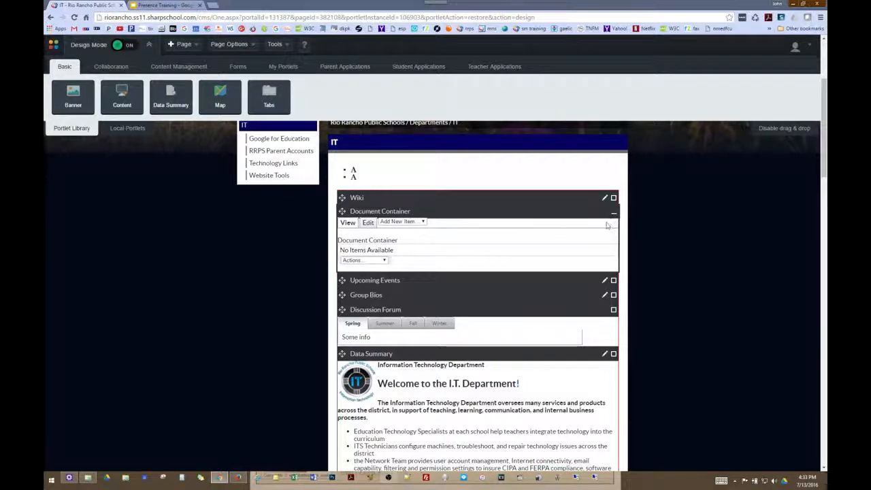
pyautogui.click(419, 223)
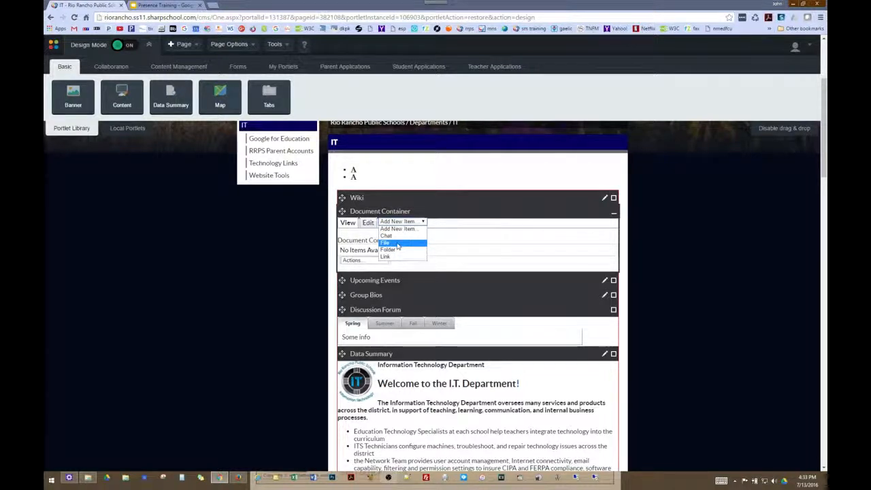
pyautogui.click(454, 254)
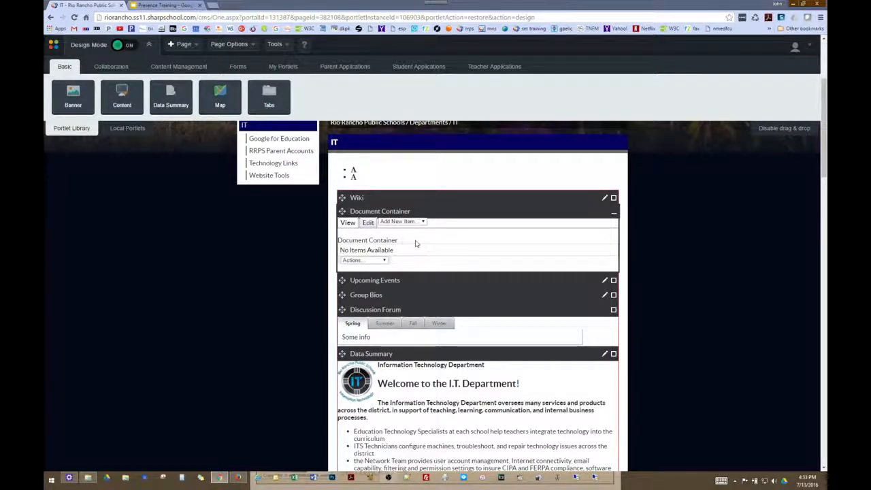
pyautogui.scroll(2, 398, 232)
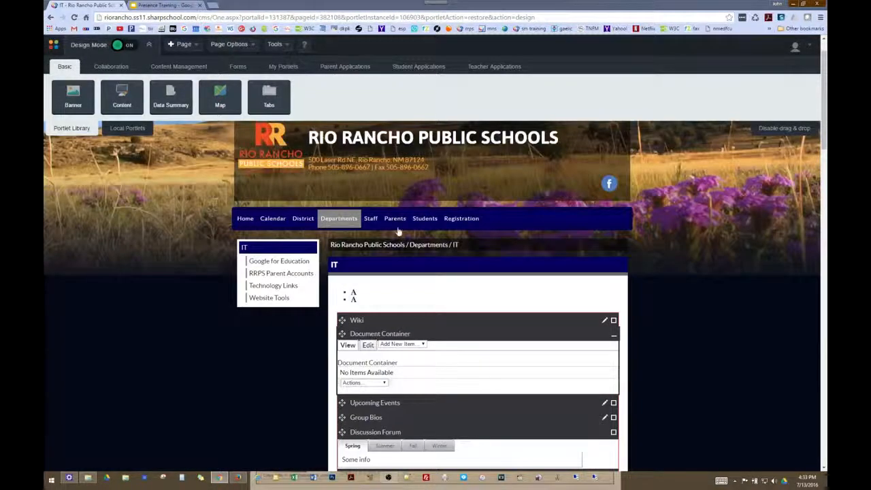
# Expand the Group Bios portlet to show its two staff profiles
pyautogui.click(110, 68)
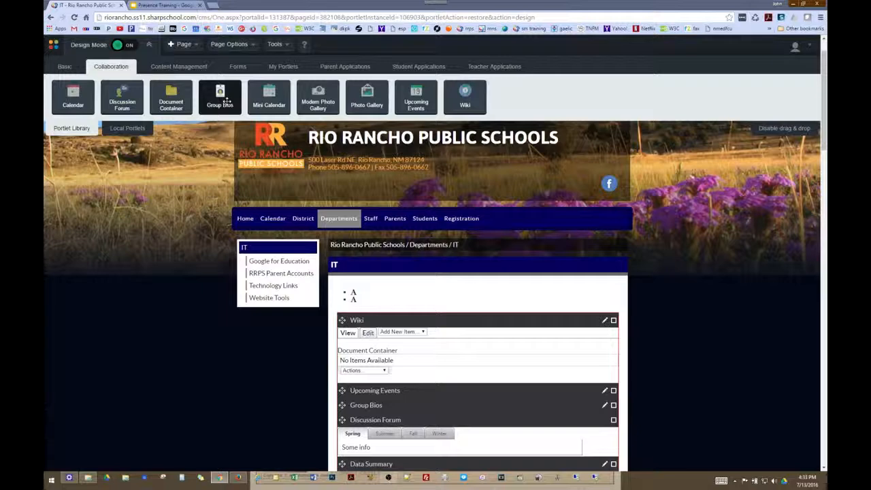
pyautogui.scroll(-2, 395, 269)
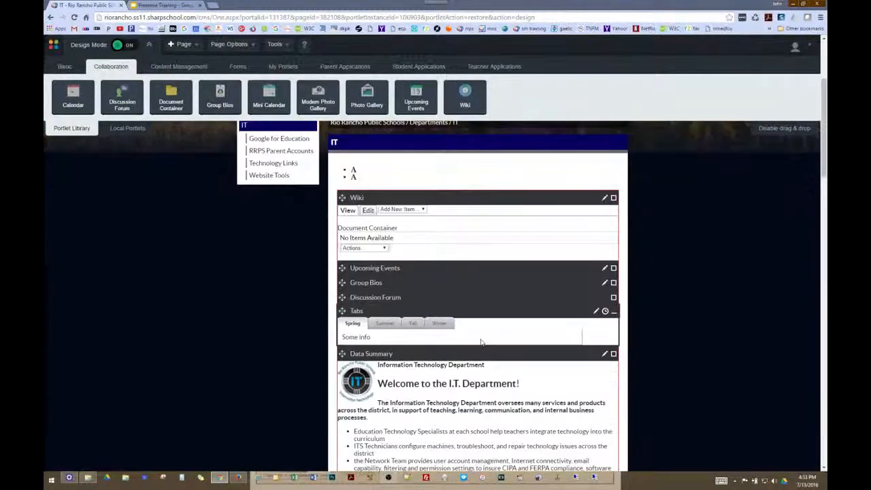
pyautogui.click(614, 283)
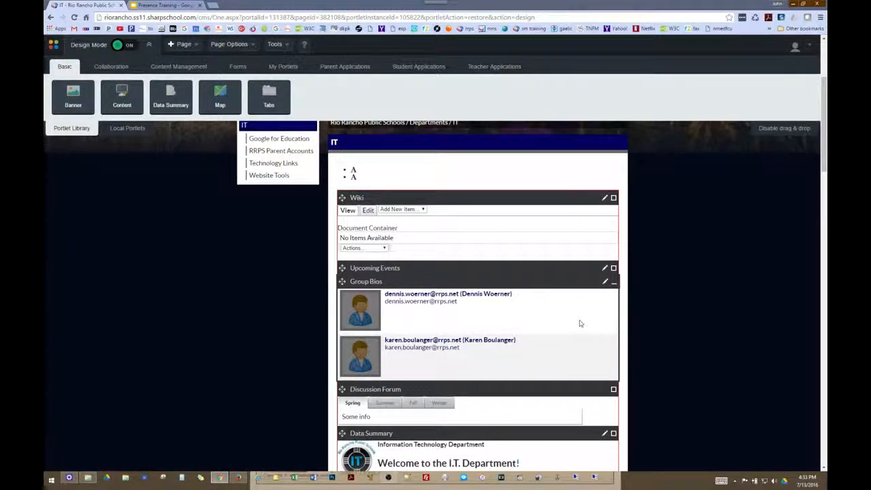
pyautogui.scroll(-1, 580, 324)
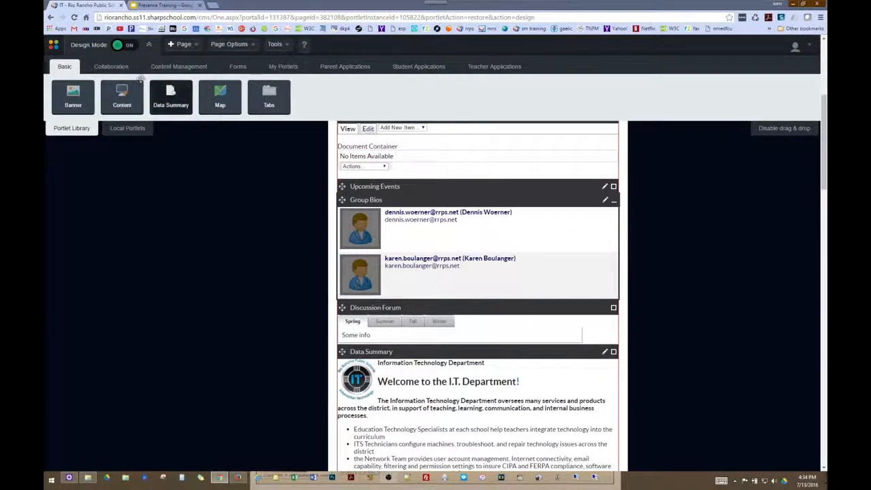
# Drag a Mini Calendar portlet from the Collaboration library onto the page
pyautogui.click(111, 66)
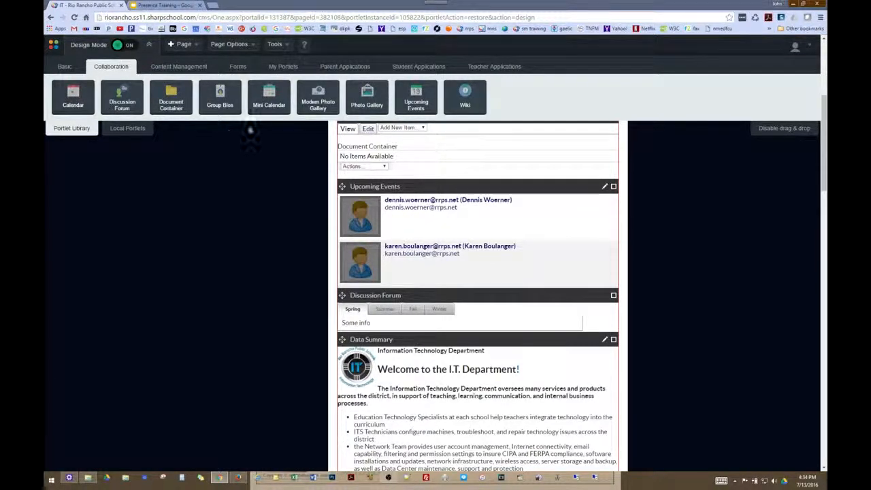
pyautogui.moveTo(348, 219)
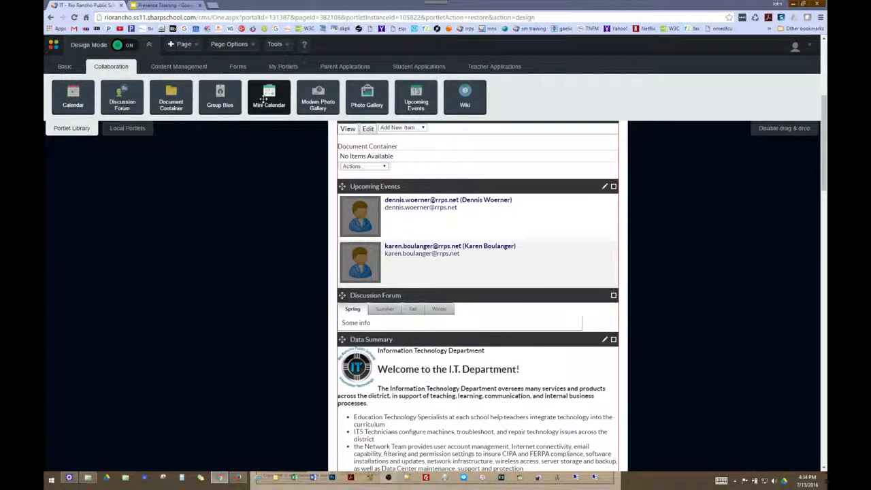
pyautogui.moveTo(269, 95)
pyautogui.mouseDown()
pyautogui.moveTo(331, 195)
pyautogui.moveTo(386, 172)
pyautogui.moveTo(356, 169)
pyautogui.moveTo(288, 129)
pyautogui.moveTo(277, 108)
pyautogui.mouseUp()
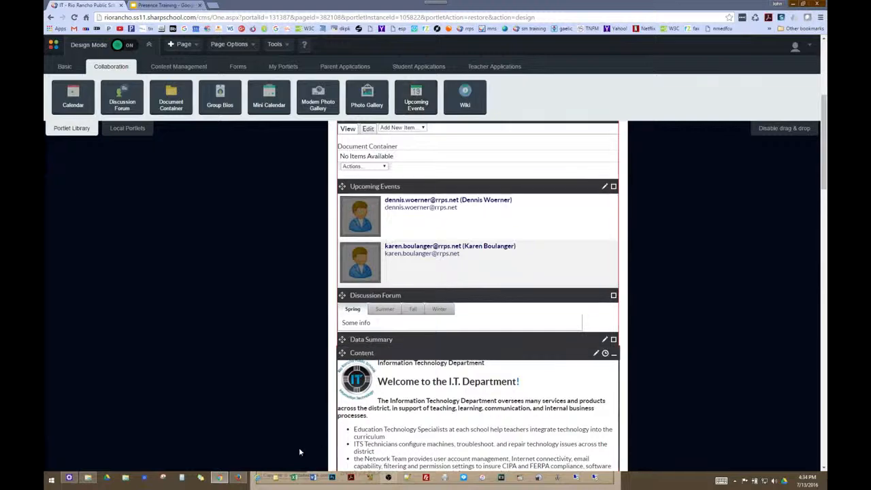
# Check the district home page's Upcoming Events, open the Tales of Joy library event, then return to the IT page
pyautogui.click(238, 479)
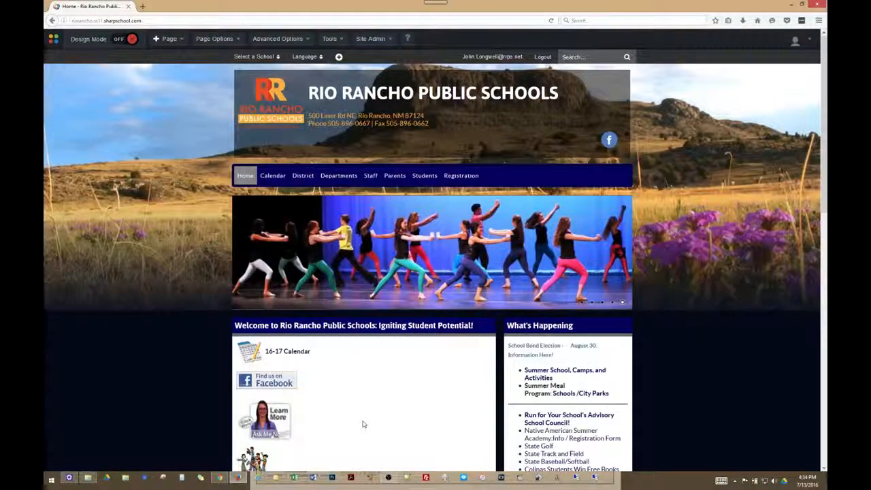
pyautogui.scroll(-5, 362, 424)
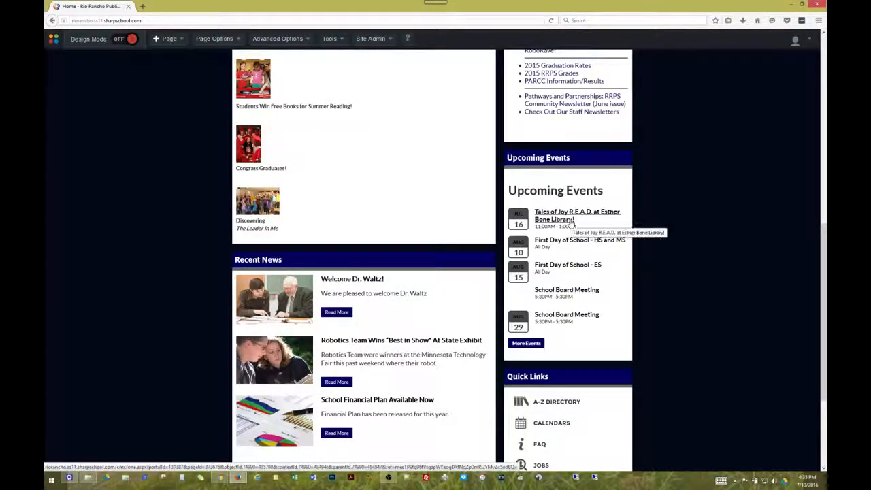
pyautogui.click(573, 224)
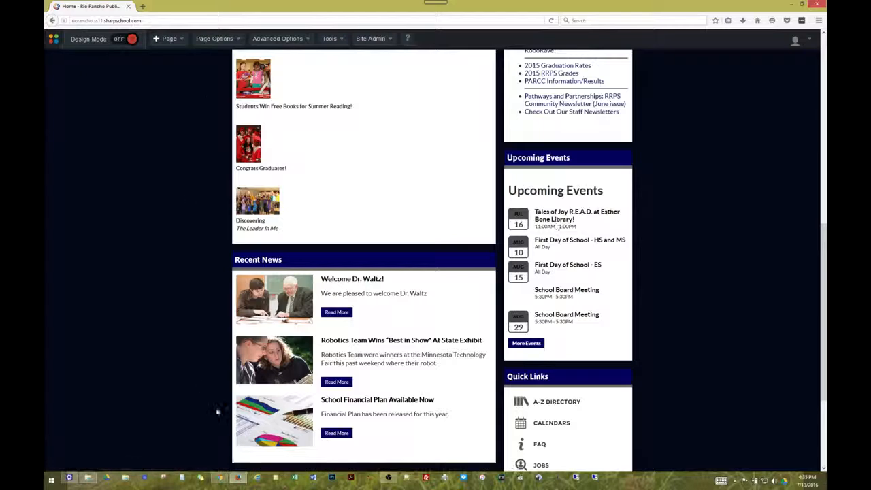
pyautogui.click(219, 478)
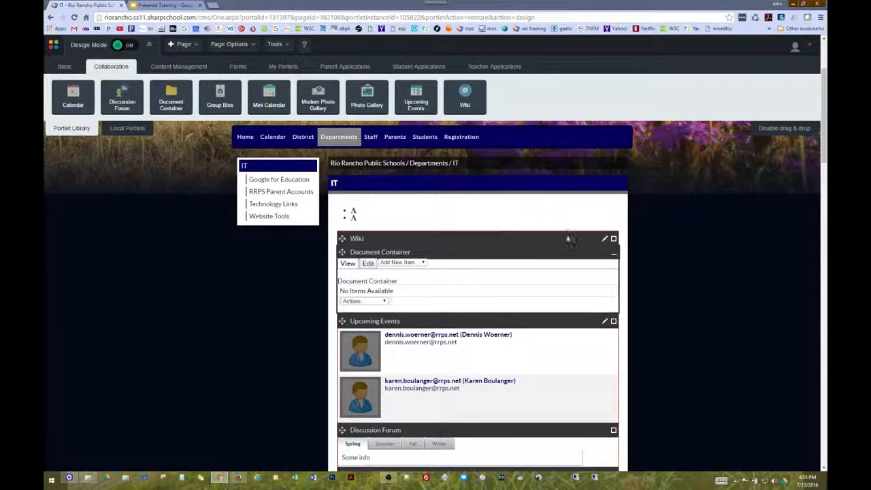
# Expand the Wiki portlet to its wiki home, show the Collaboration portlets, then go to the Presence Training slides
pyautogui.click(613, 240)
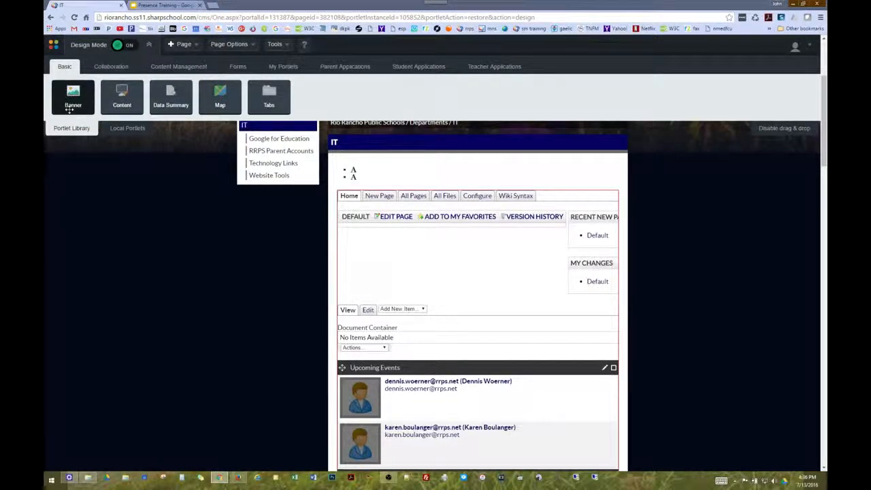
pyautogui.click(112, 68)
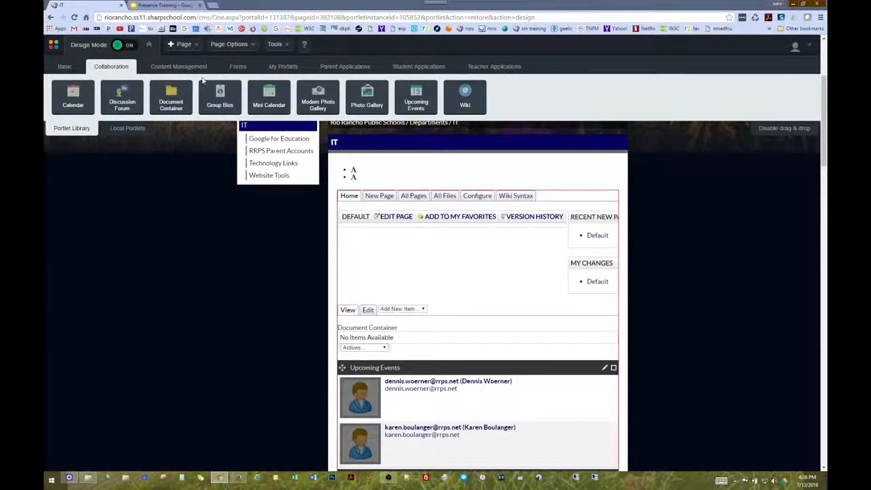
pyautogui.click(163, 5)
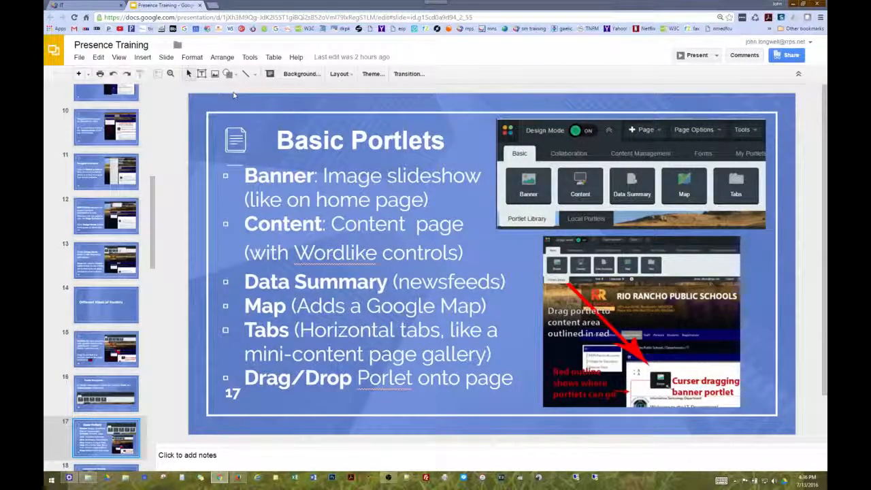
# Advance the deck two slides to slide 19 on editing portlets, then go back to the IT page
pyautogui.press('Down')
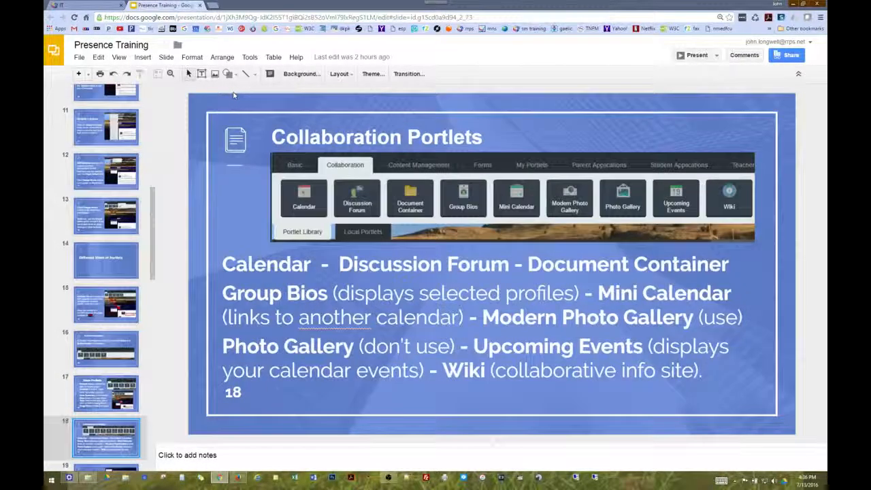
pyautogui.press('Down')
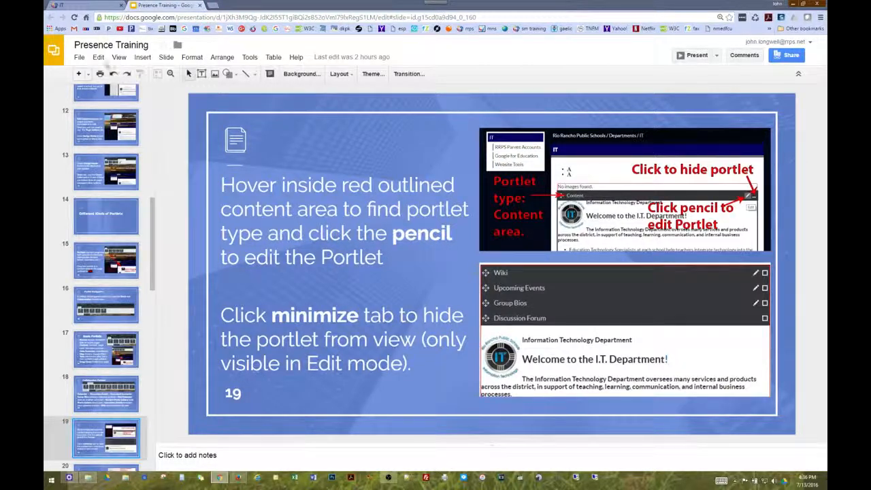
pyautogui.click(74, 5)
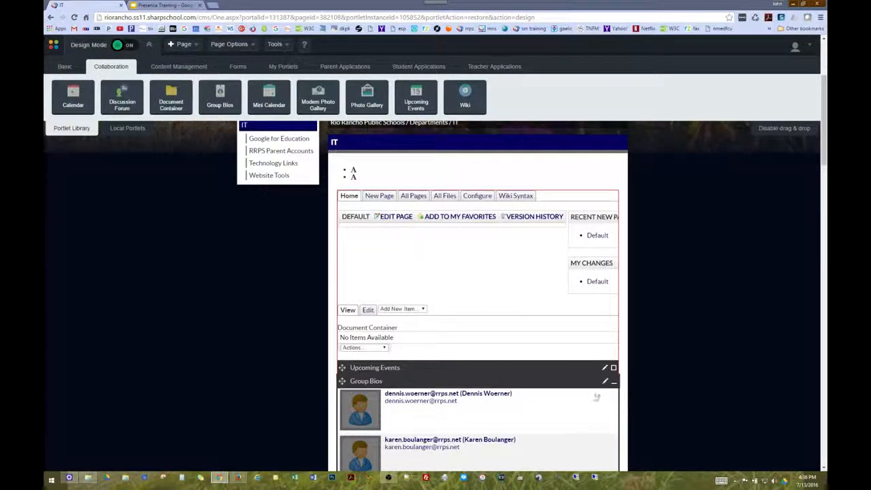
# Open the IT page's I.T. Department welcome Content portlet in the editor
pyautogui.scroll(-4, 506, 361)
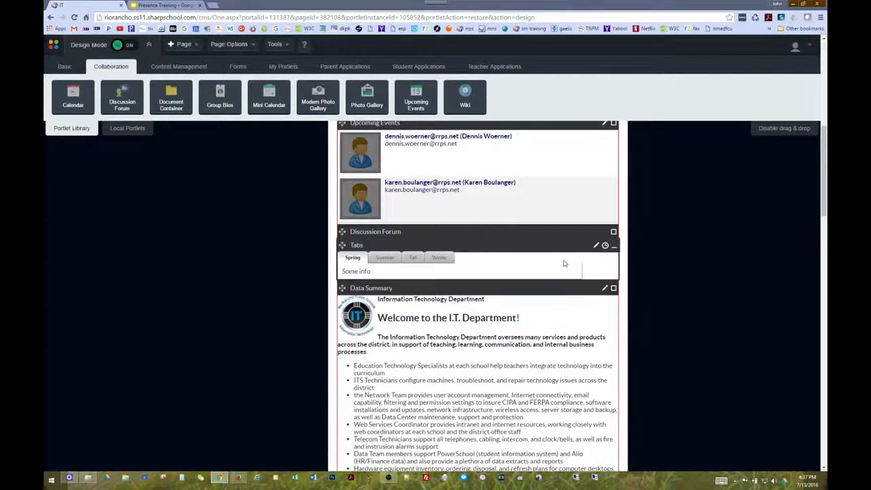
pyautogui.scroll(4, 564, 263)
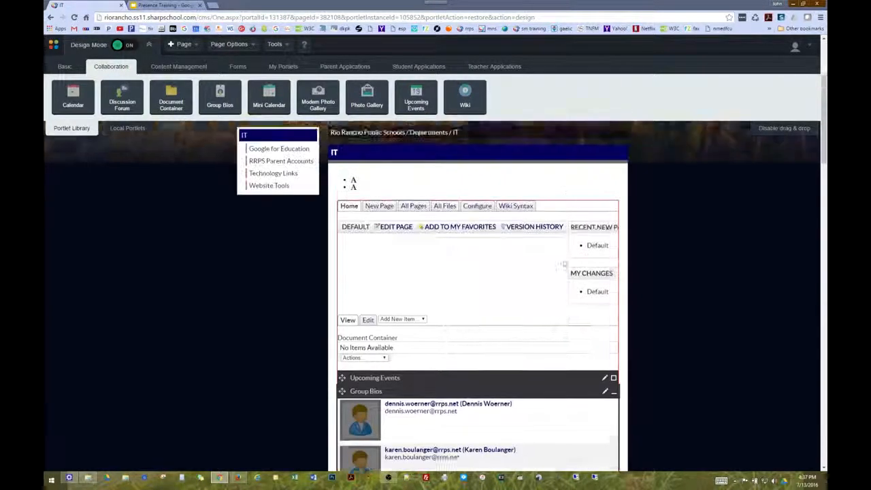
pyautogui.scroll(1, 564, 264)
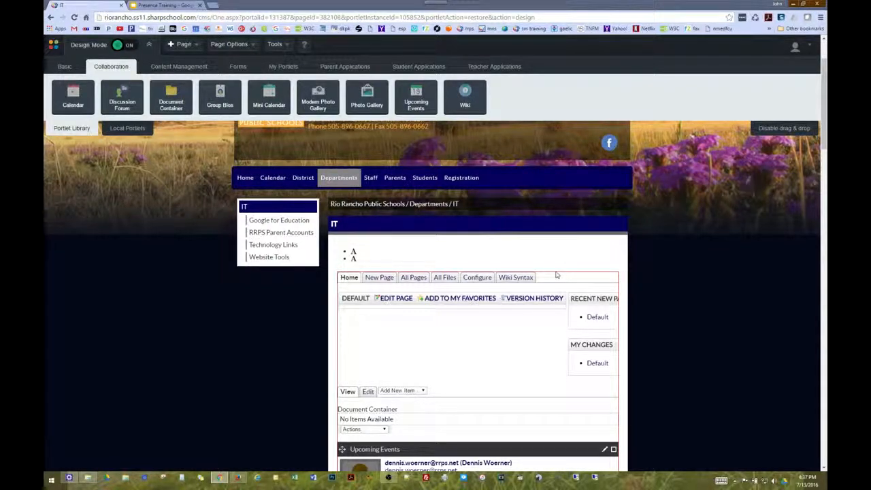
pyautogui.scroll(-1, 556, 275)
pyautogui.scroll(-2, 557, 272)
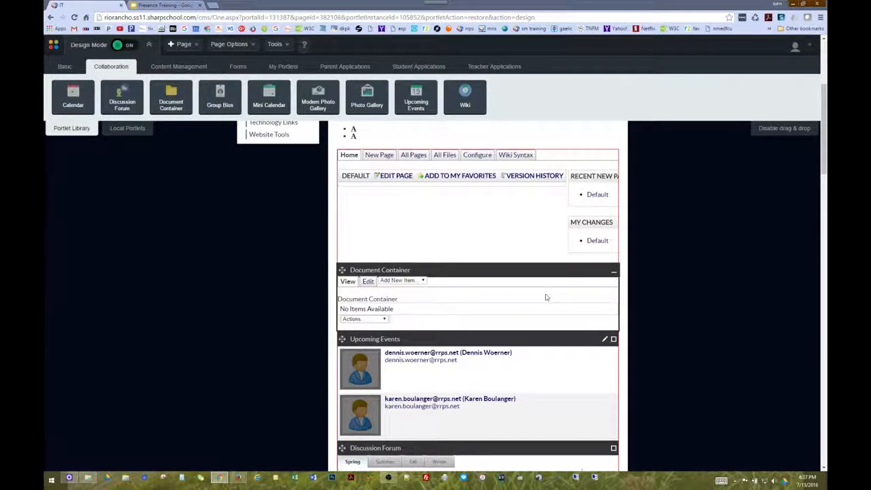
pyautogui.scroll(-5, 545, 296)
pyautogui.scroll(-1, 548, 294)
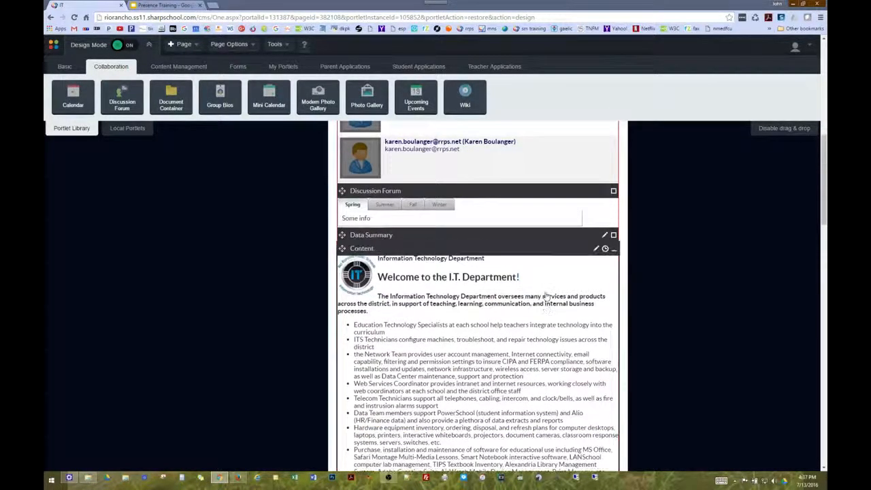
pyautogui.click(596, 249)
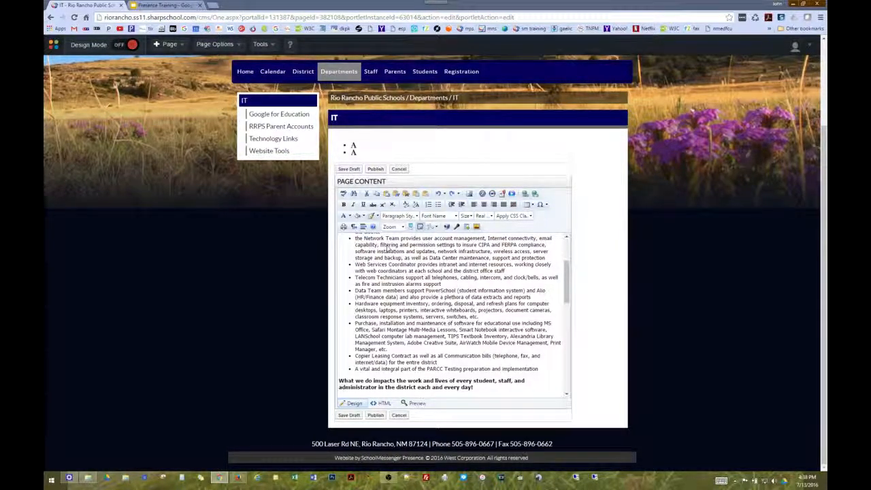
# Publish the welcome content, review the saved IT page, and turn Design Mode back on
pyautogui.click(376, 171)
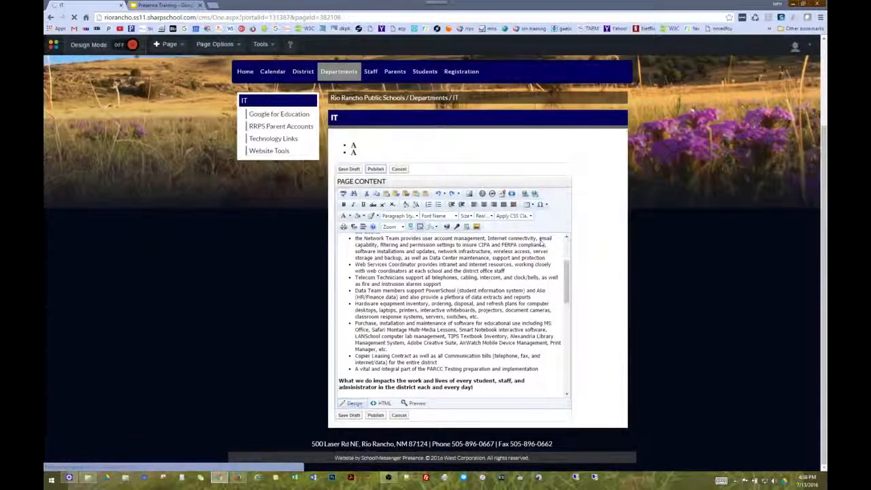
pyautogui.scroll(-8, 553, 310)
pyautogui.scroll(-2, 553, 310)
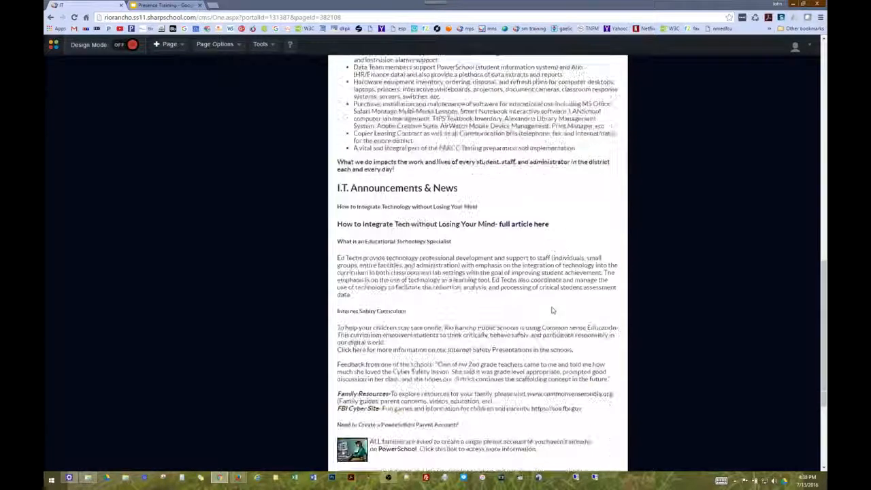
pyautogui.scroll(4, 551, 310)
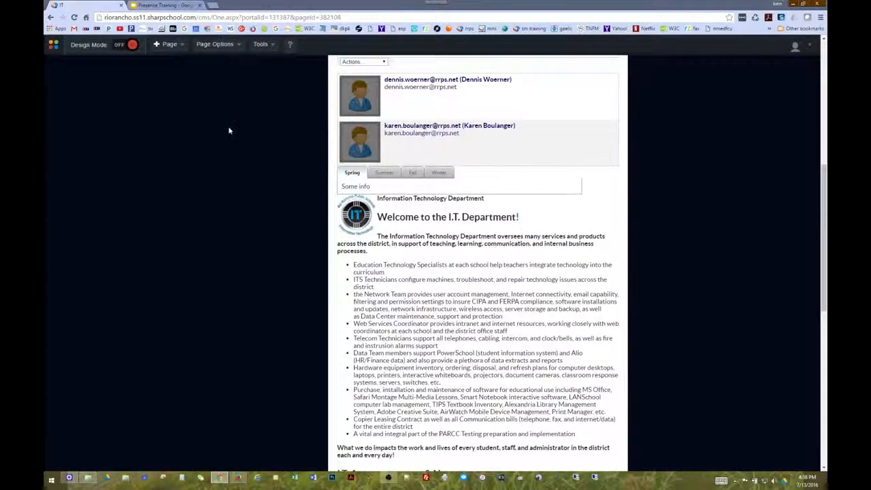
pyautogui.click(121, 48)
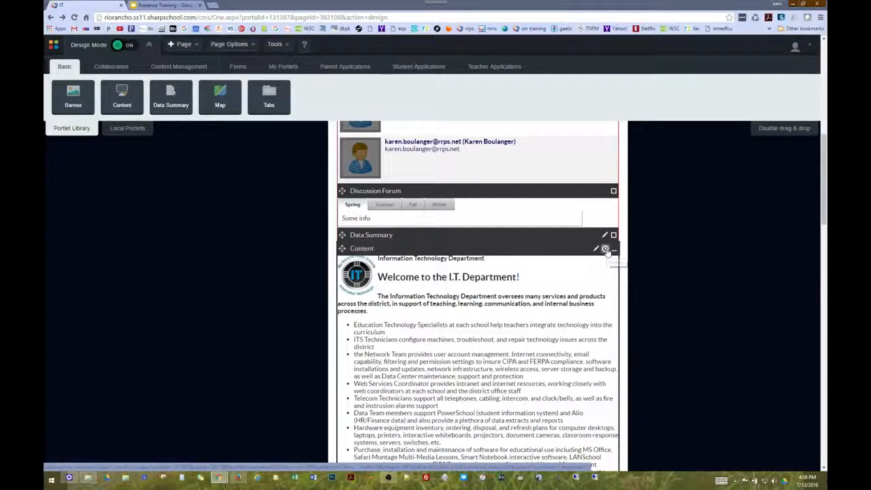
pyautogui.click(606, 250)
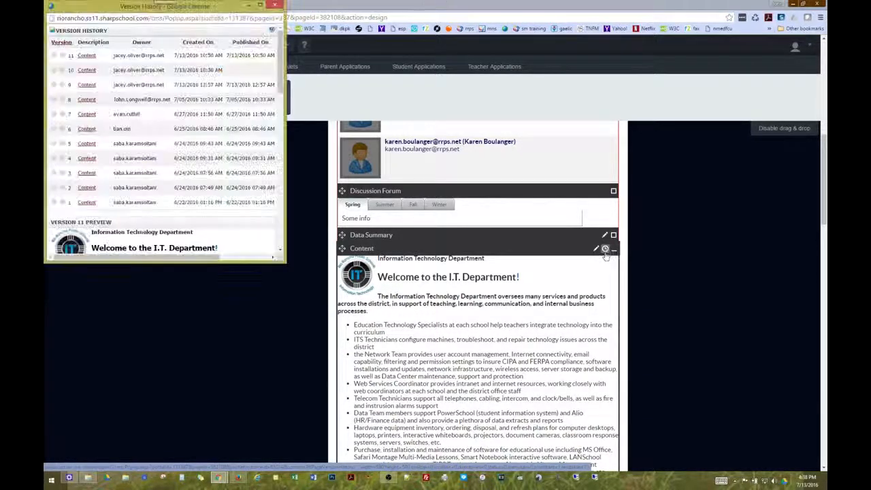
pyautogui.moveTo(286, 262); pyautogui.dragTo(671, 302)
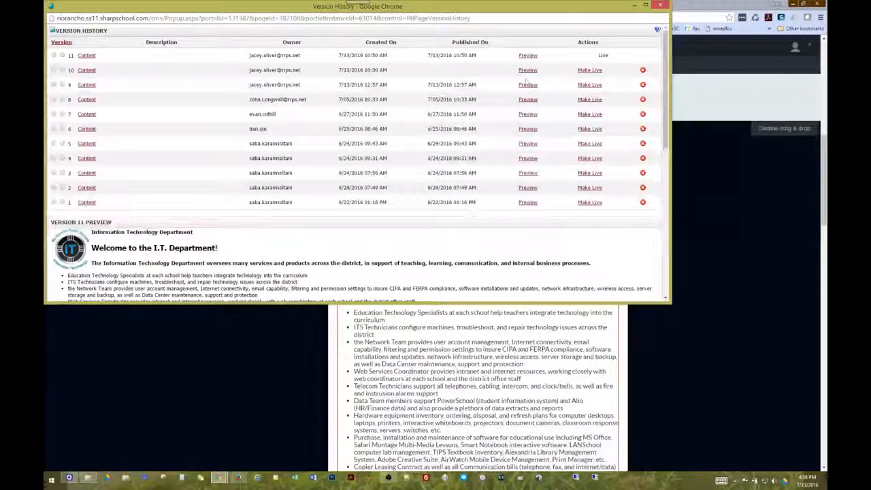
pyautogui.scroll(1, 680, 323)
pyautogui.scroll(-1, 670, 304)
pyautogui.moveTo(670, 303); pyautogui.dragTo(672, 407)
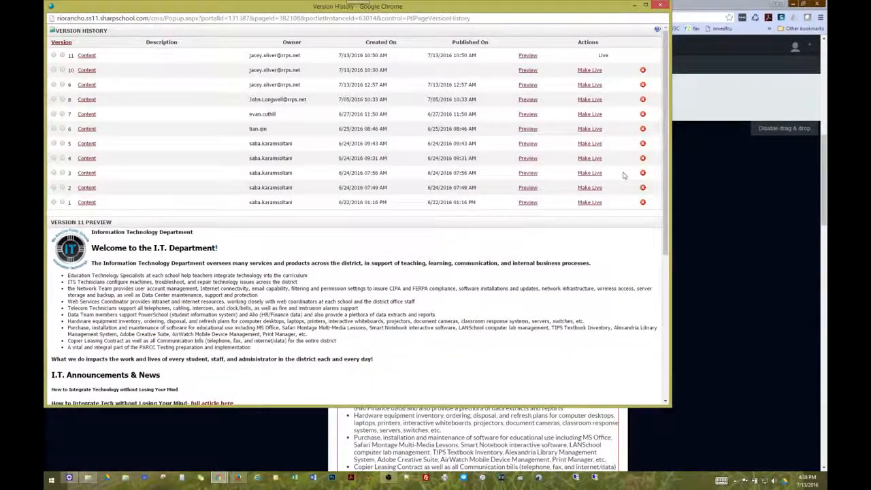
pyautogui.click(527, 101)
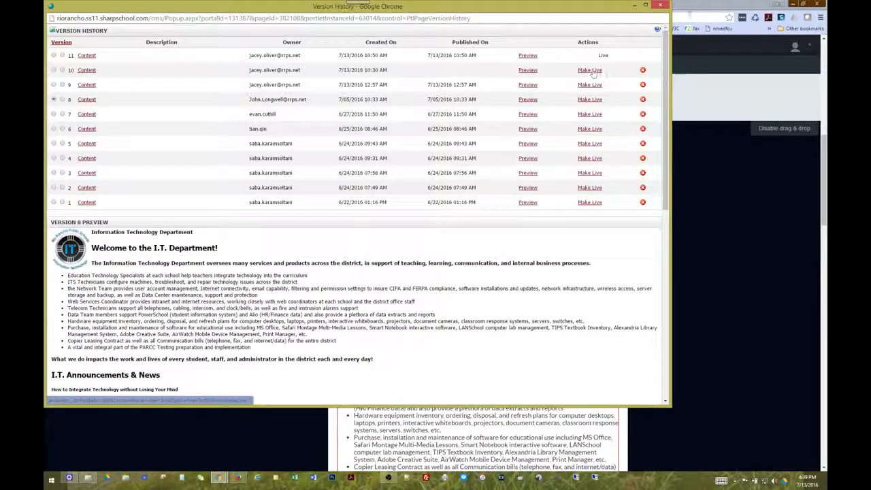
pyautogui.click(660, 7)
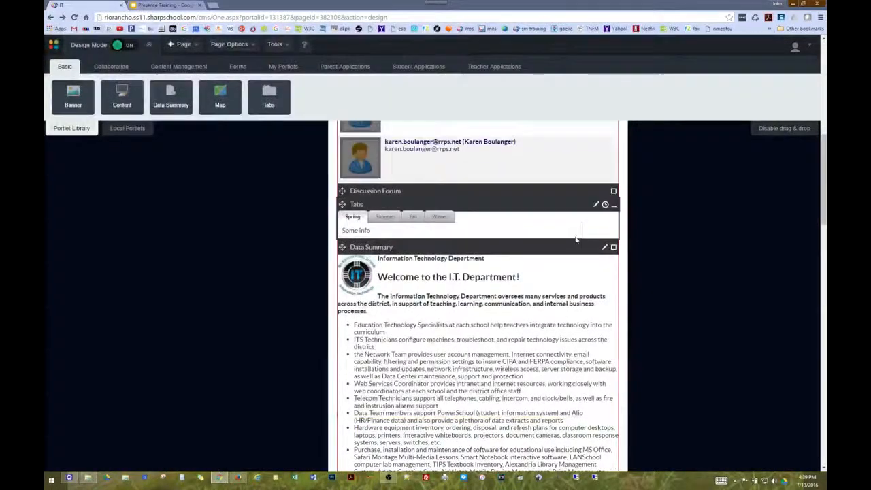
# Open the IT page's welcome content in the editor and scroll through it
pyautogui.scroll(-1, 606, 250)
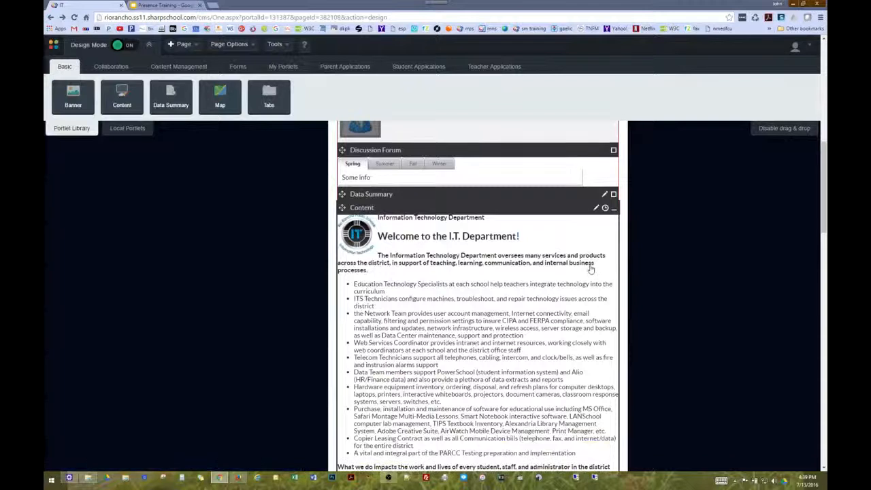
pyautogui.click(597, 207)
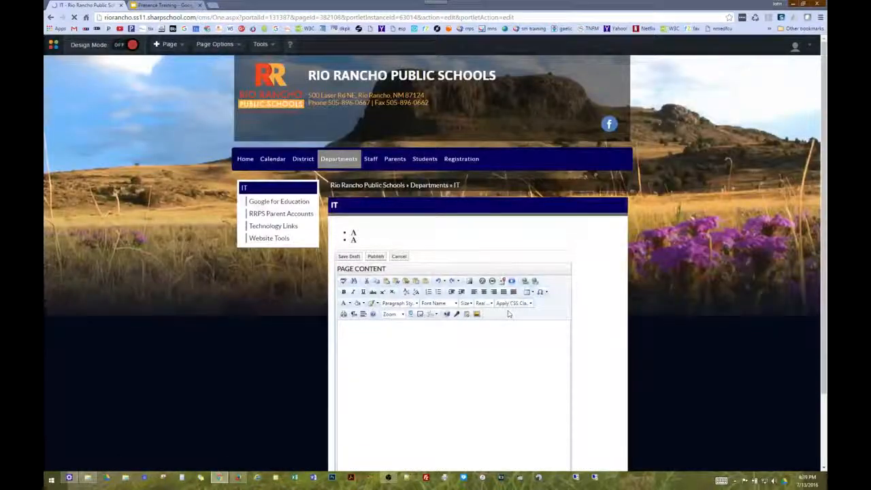
pyautogui.scroll(-10, 509, 314)
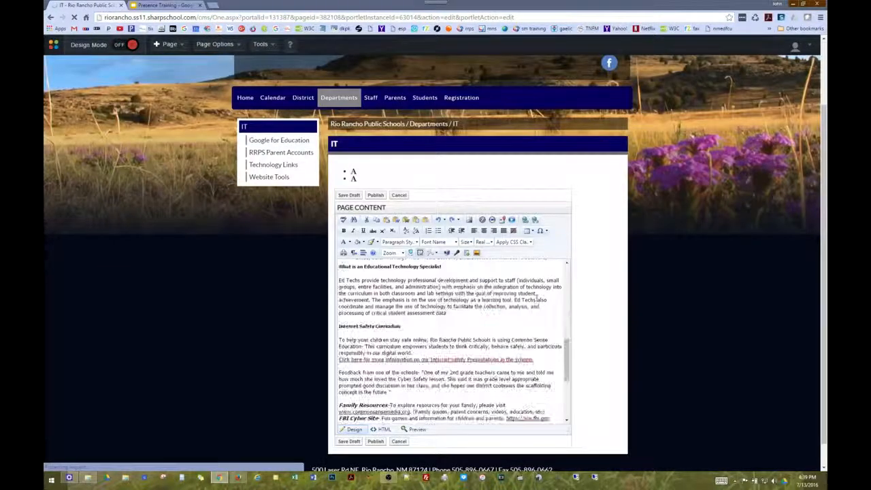
pyautogui.scroll(-5, 538, 300)
pyautogui.scroll(-1, 584, 295)
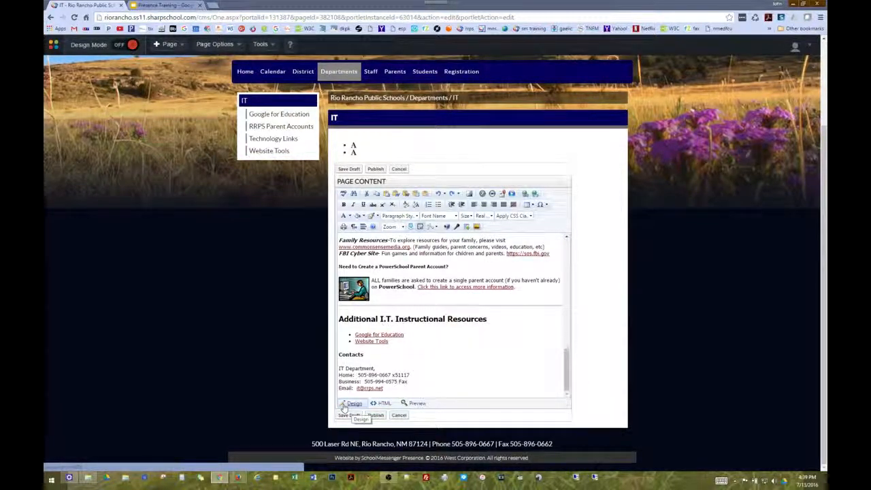
# Check the content's HTML source, then view it in Preview
pyautogui.click(383, 404)
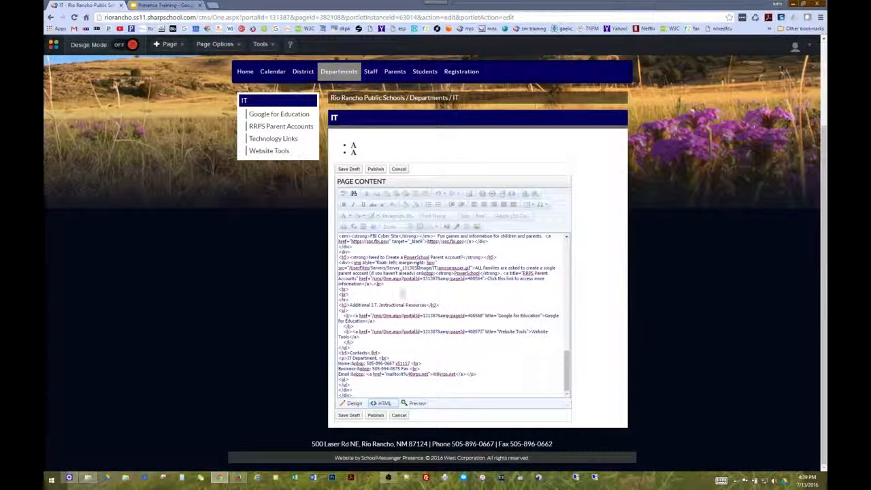
pyautogui.click(417, 405)
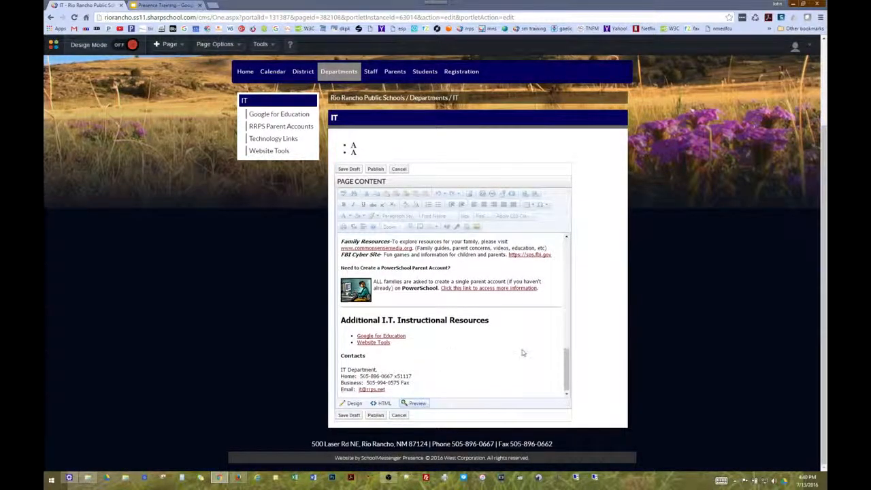
pyautogui.scroll(15, 564, 248)
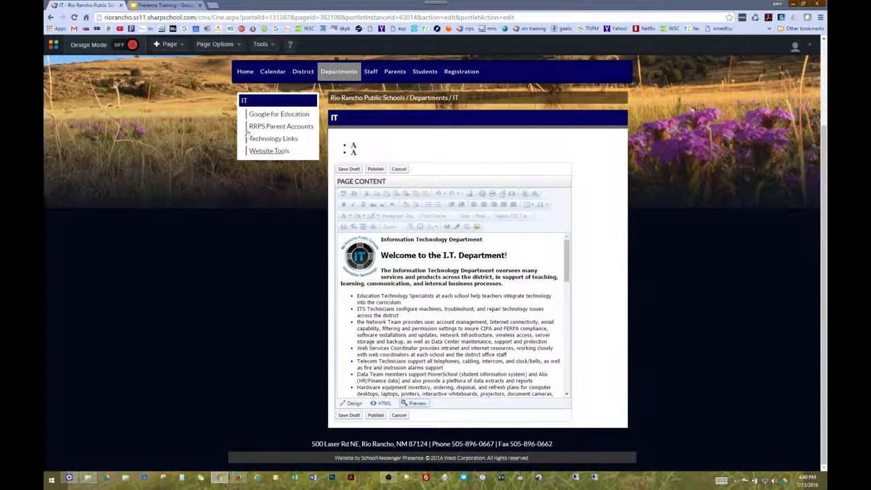
pyautogui.click(156, 5)
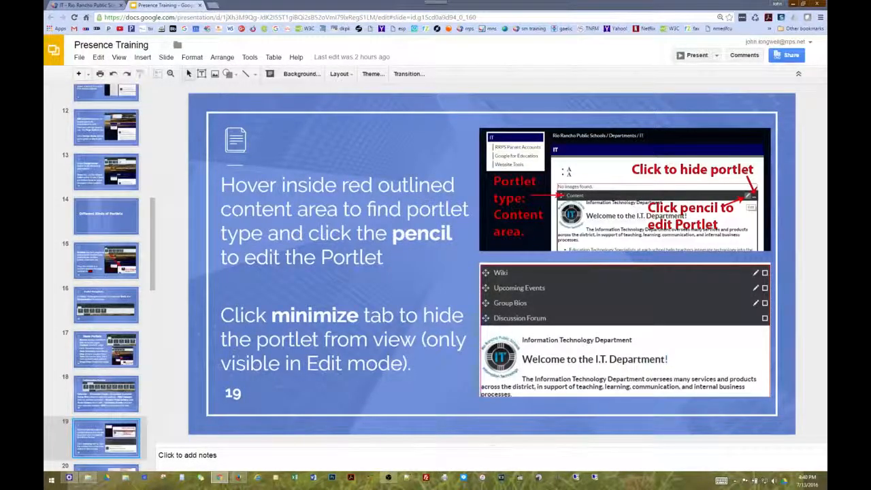
# Advance the Presence Training deck through slides 20–22, then return to the IT page
pyautogui.press('Down')
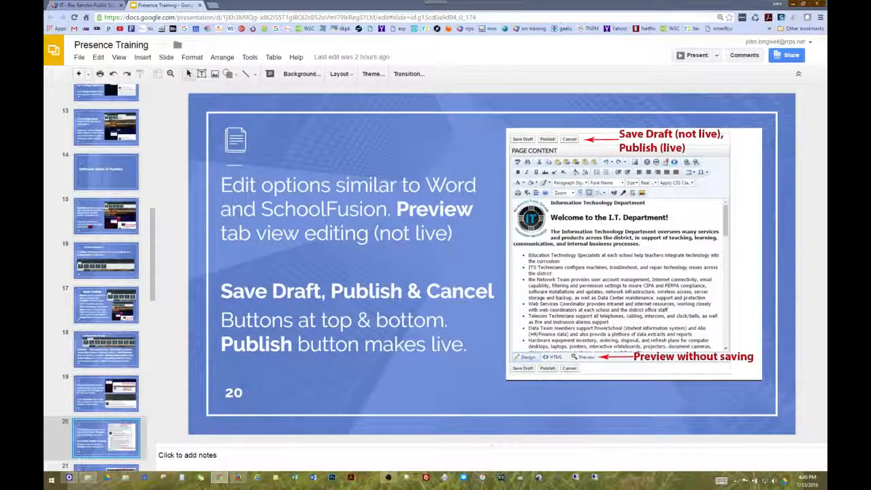
pyautogui.press('Down')
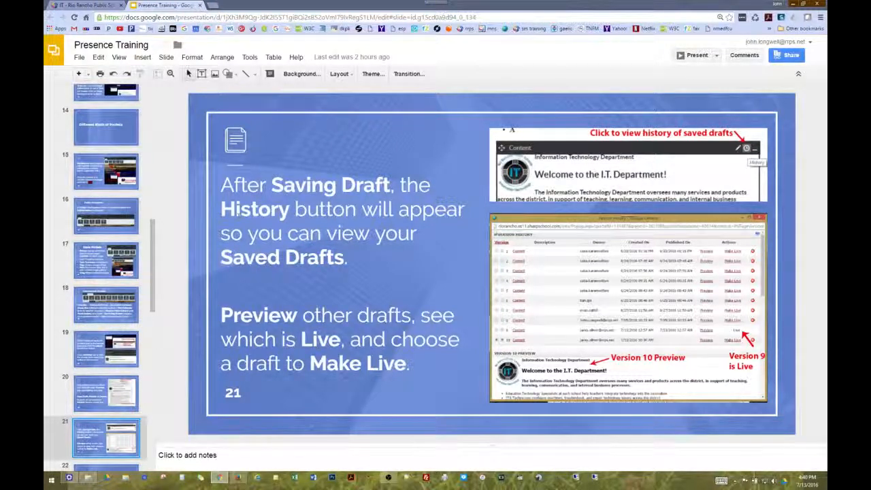
pyautogui.press('Down')
pyautogui.press('Down')
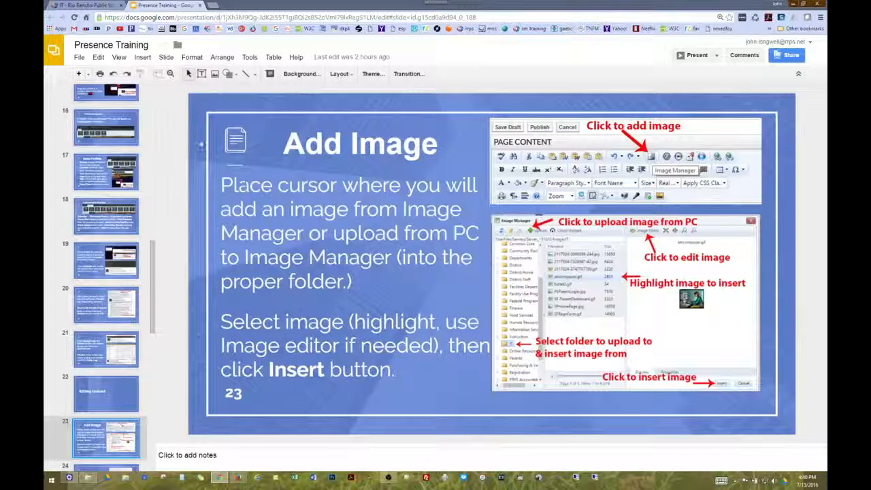
pyautogui.click(87, 5)
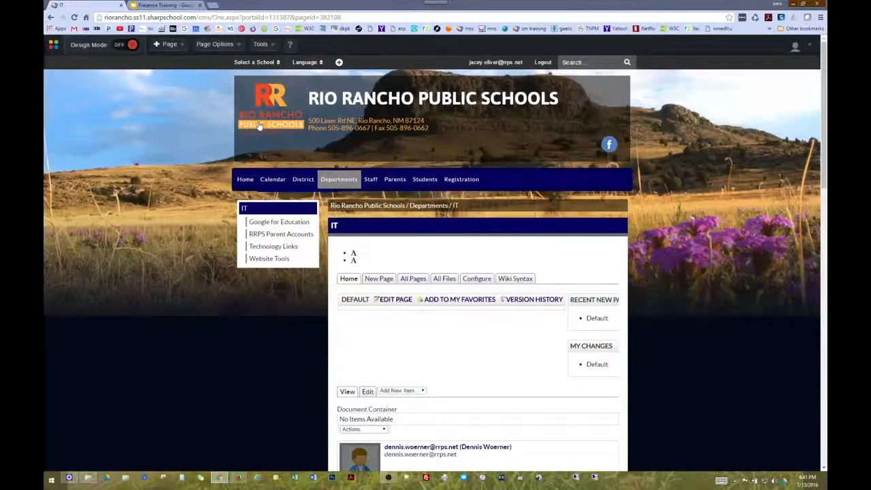
# Reopen the IT welcome content in Design Mode with the cursor before the Ed Techs paragraph
pyautogui.click(120, 46)
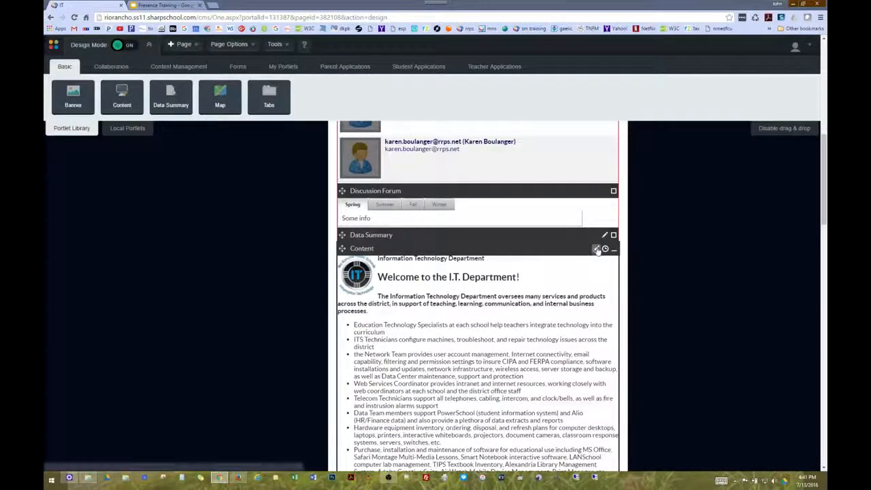
pyautogui.click(597, 249)
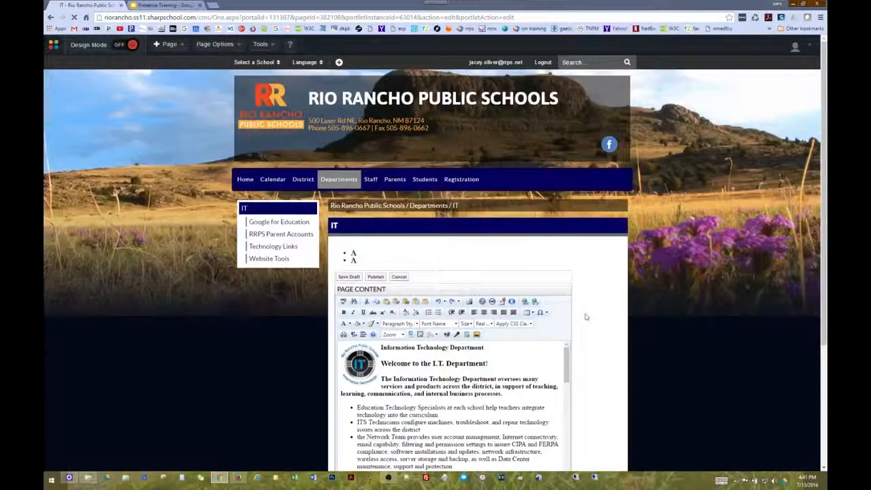
pyautogui.scroll(-2, 584, 315)
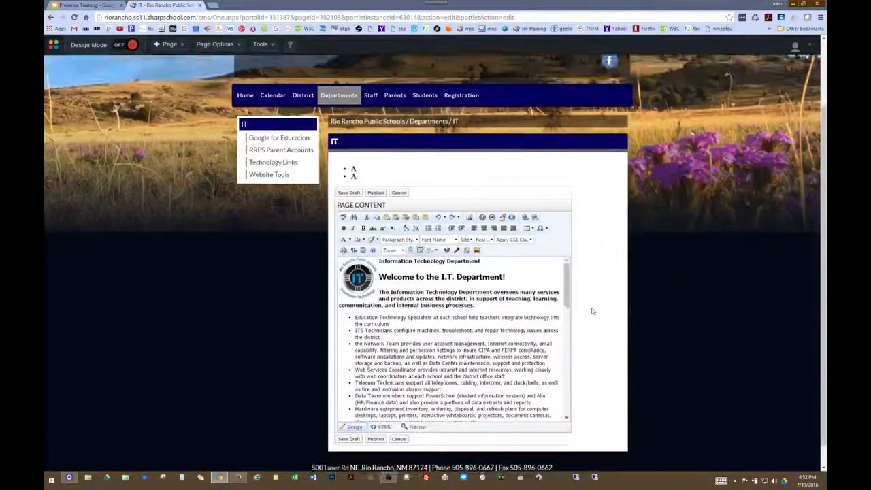
pyautogui.scroll(-1, 591, 311)
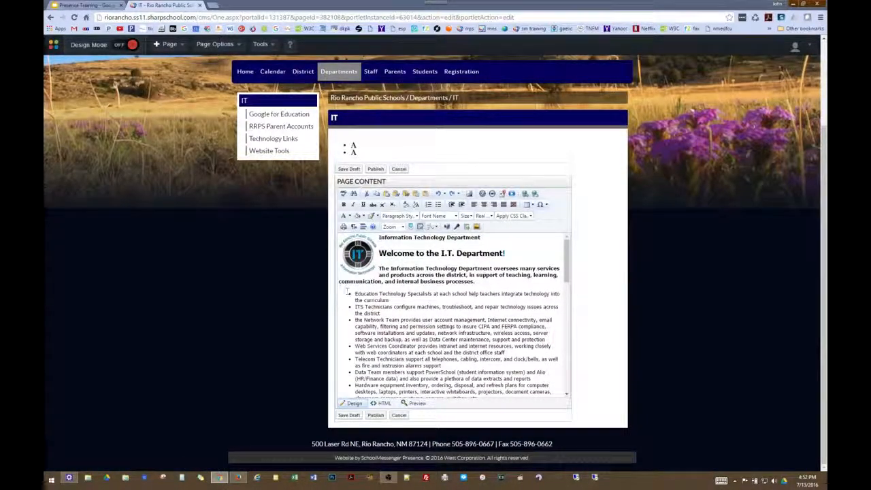
pyautogui.scroll(-5, 500, 322)
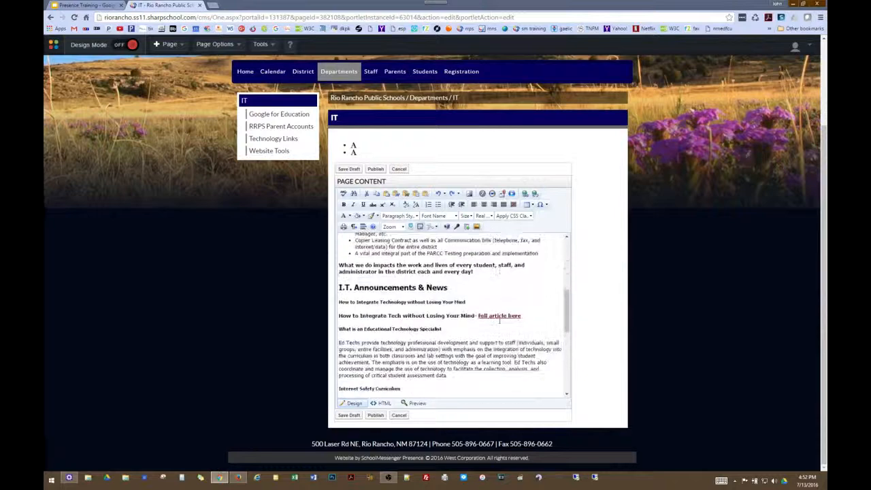
pyautogui.click(338, 336)
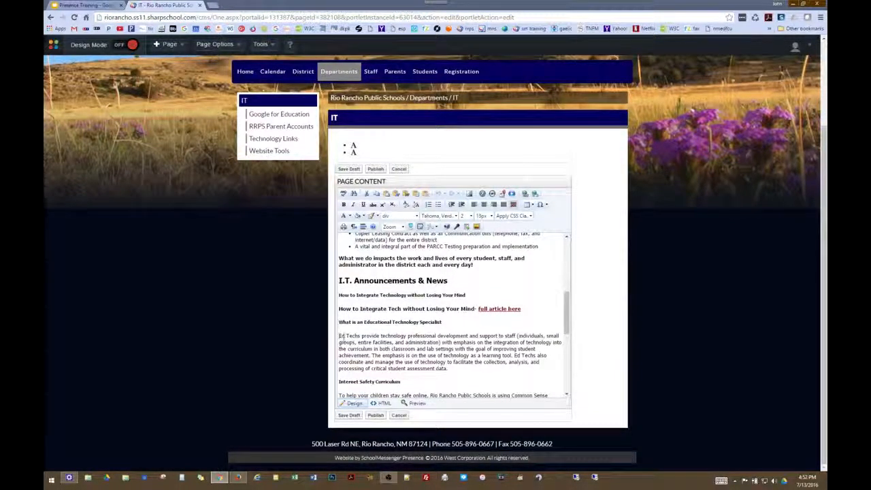
pyautogui.click(471, 195)
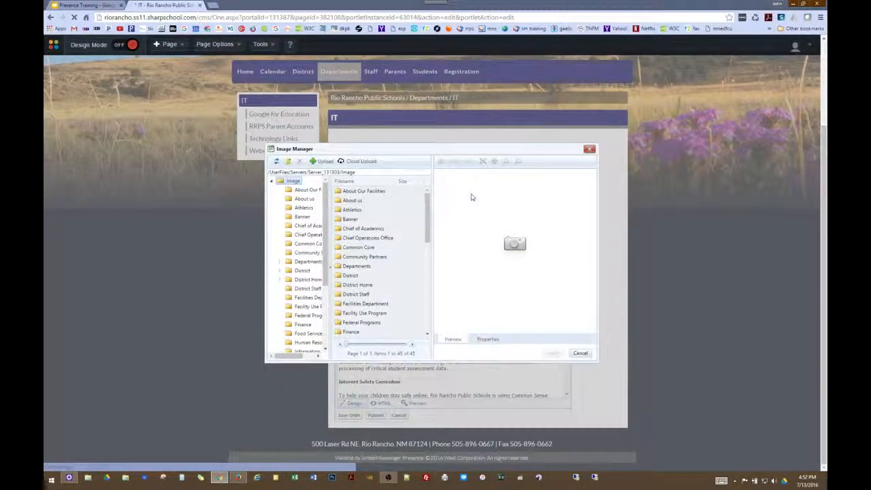
pyautogui.moveTo(326, 214); pyautogui.dragTo(325, 260)
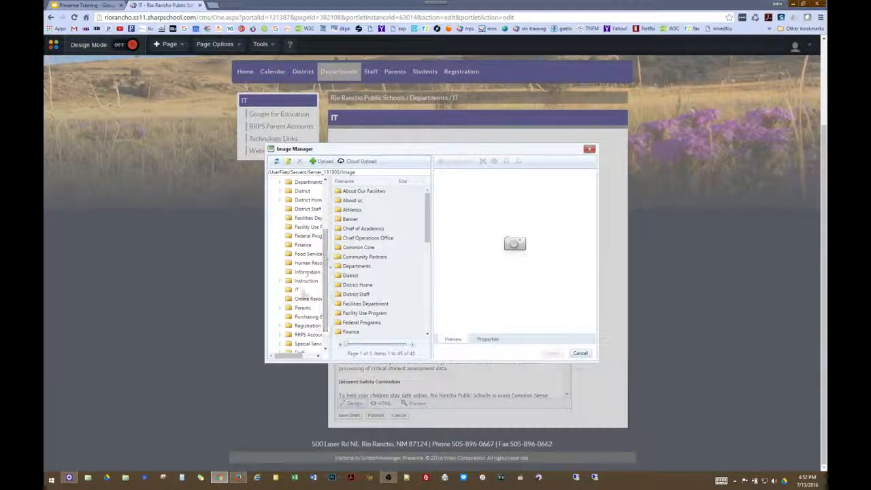
pyautogui.click(298, 291)
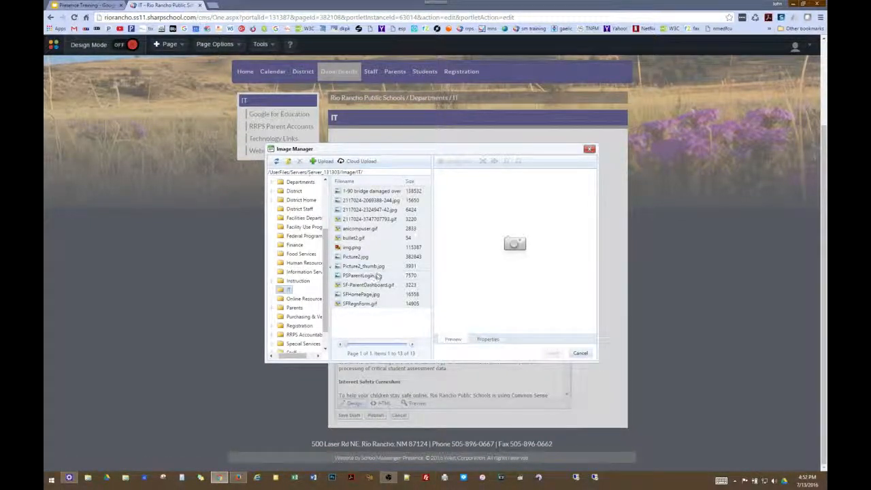
pyautogui.click(367, 219)
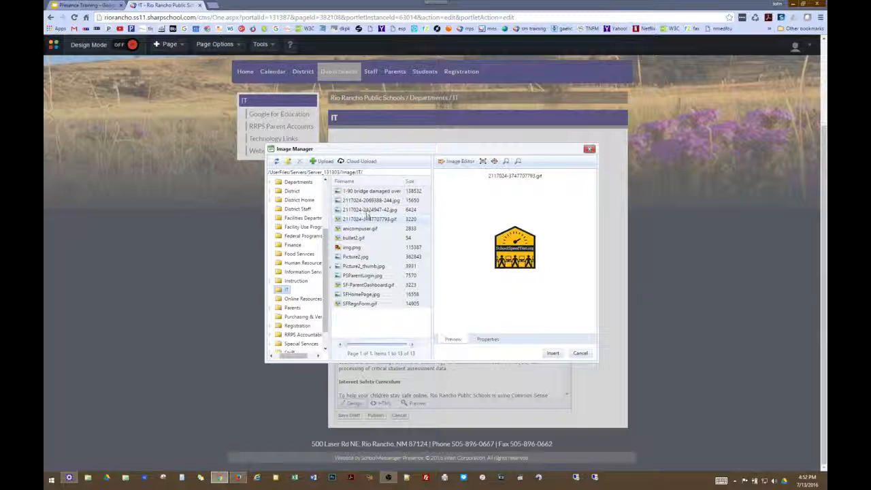
pyautogui.click(367, 211)
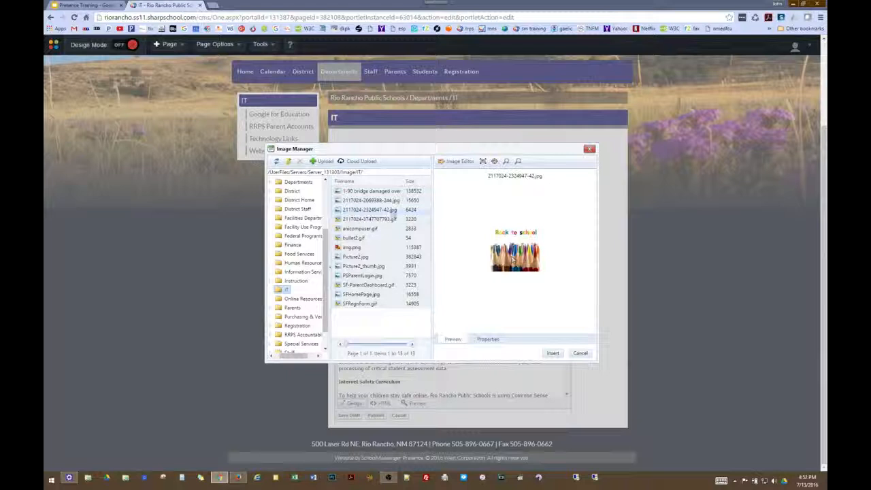
pyautogui.click(553, 354)
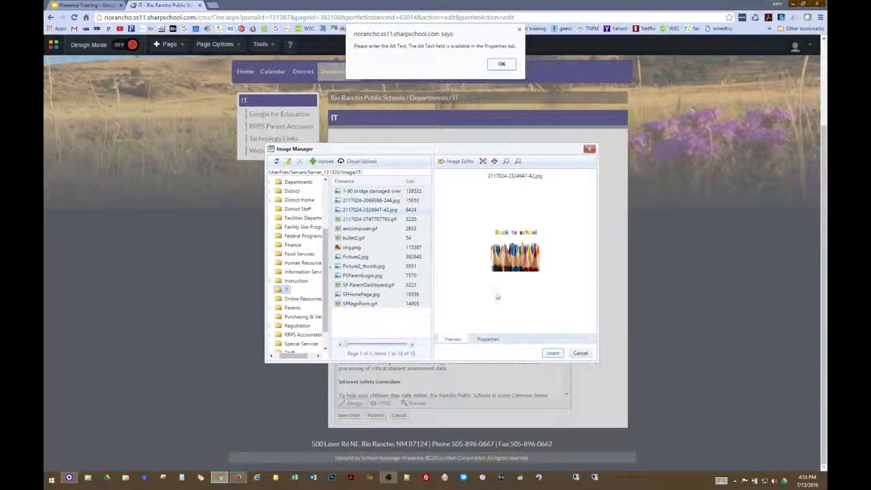
# Give the pencil image alt text 'Back to School Pencil image' and an alignment, then insert it
pyautogui.click(502, 65)
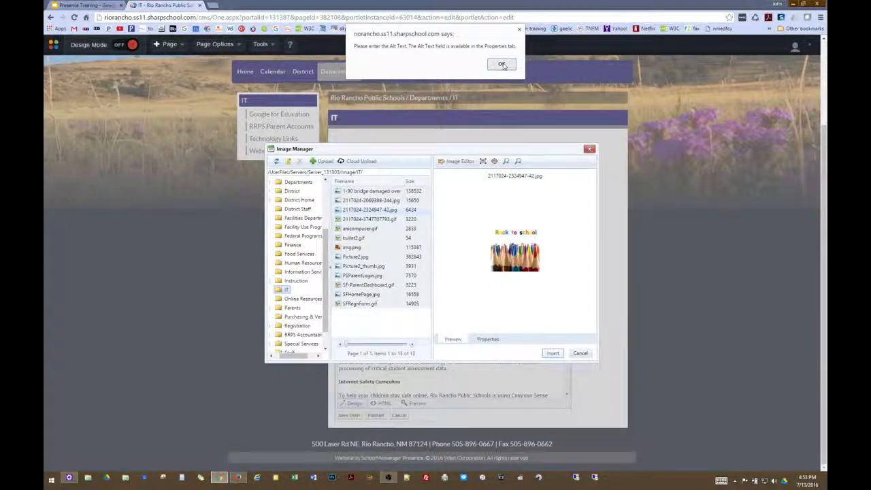
pyautogui.click(487, 340)
pyautogui.click(500, 224)
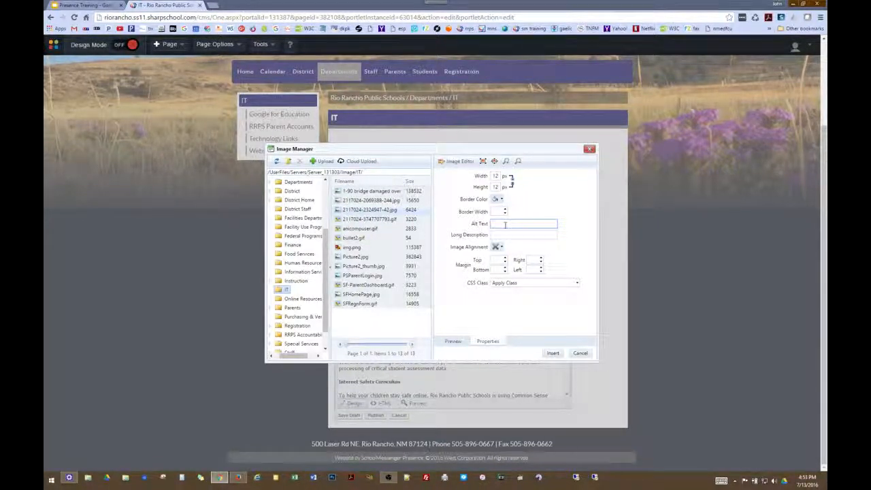
pyautogui.write('to School')
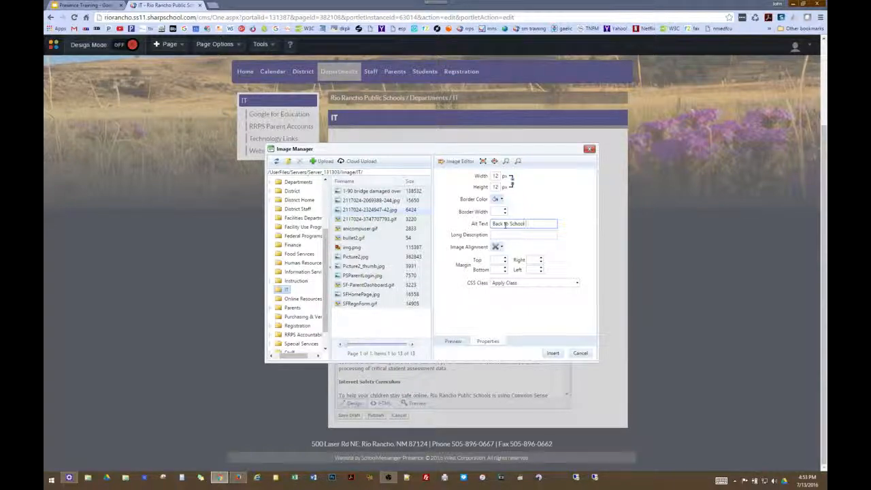
pyautogui.write(' Pencil image')
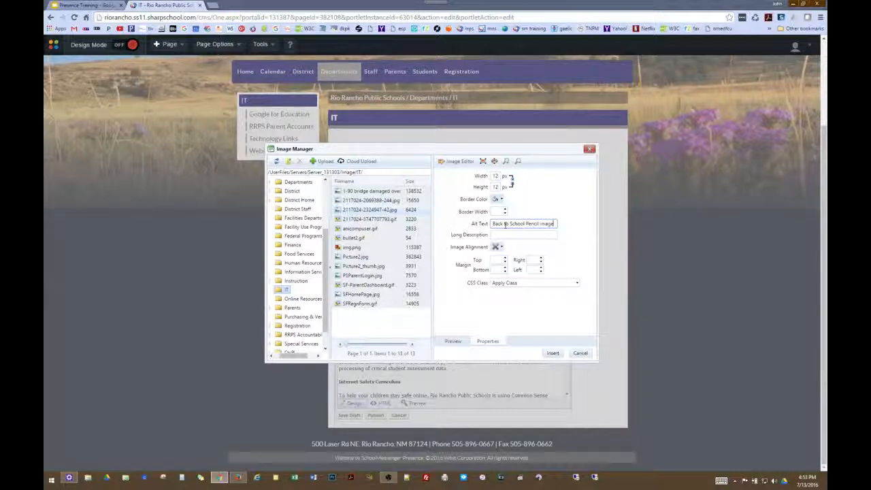
pyautogui.click(502, 248)
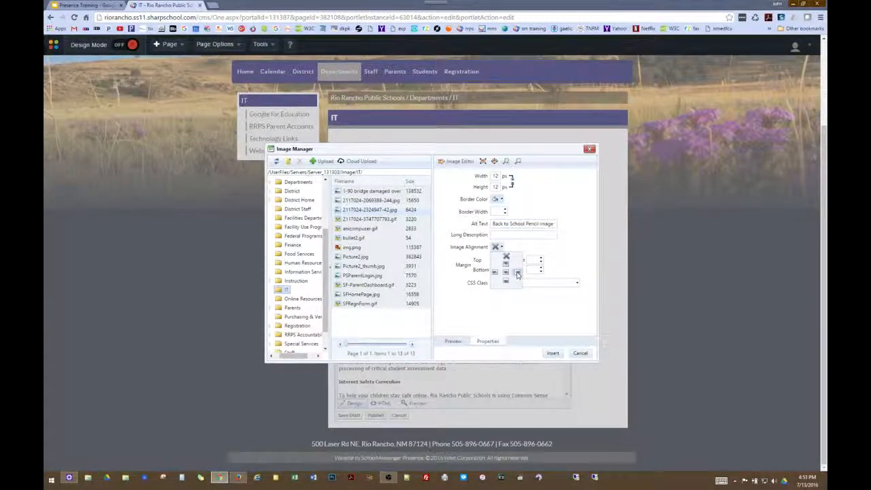
pyautogui.click(497, 275)
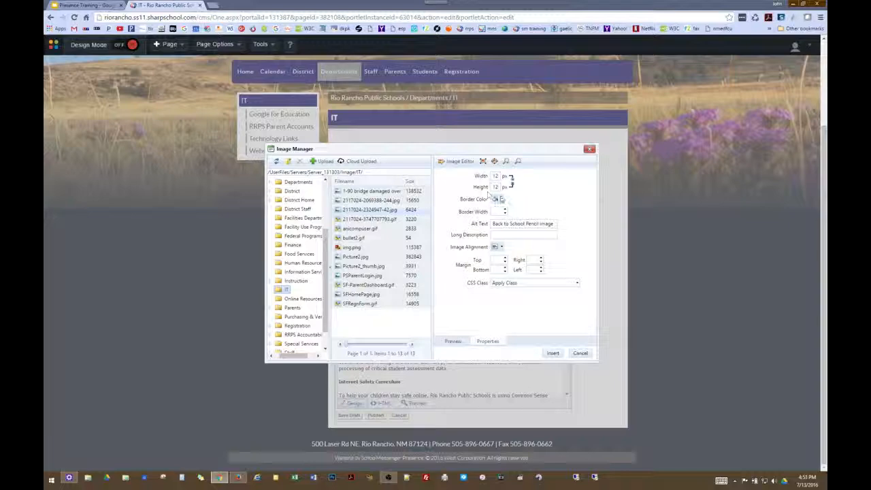
pyautogui.click(553, 354)
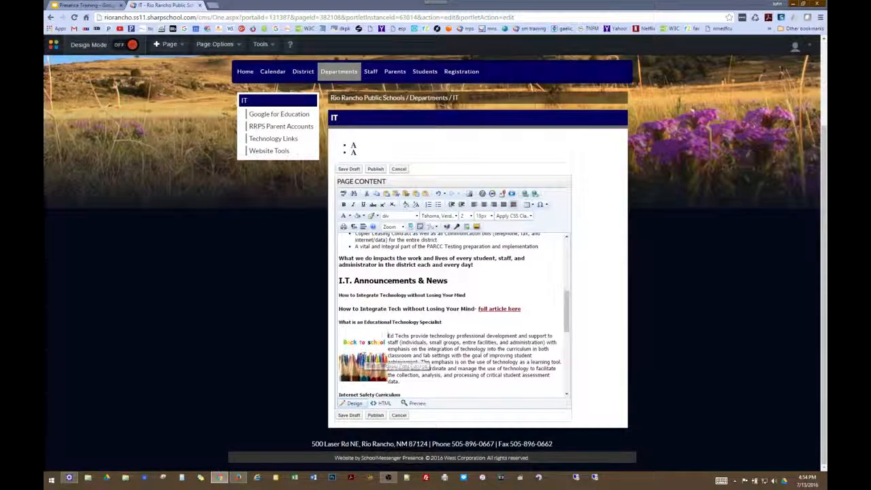
# Raise the pencil image's right margin to 10 in its image properties
pyautogui.click(368, 357)
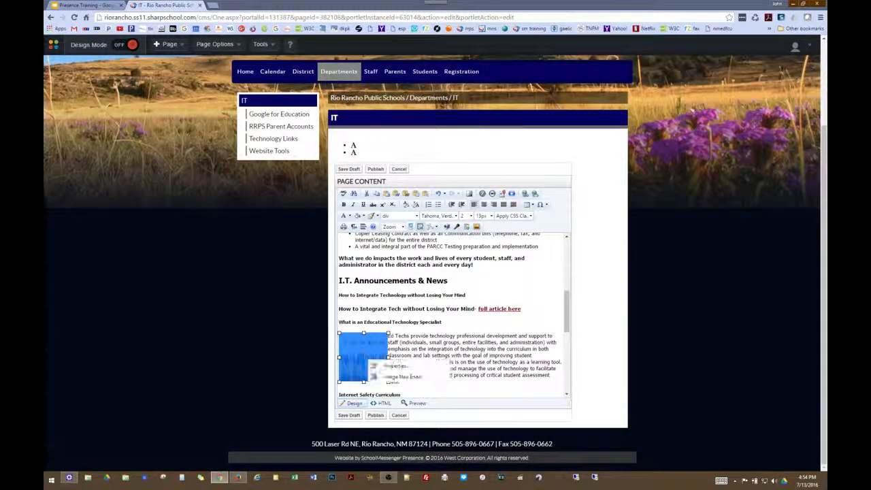
pyautogui.doubleClick(385, 367)
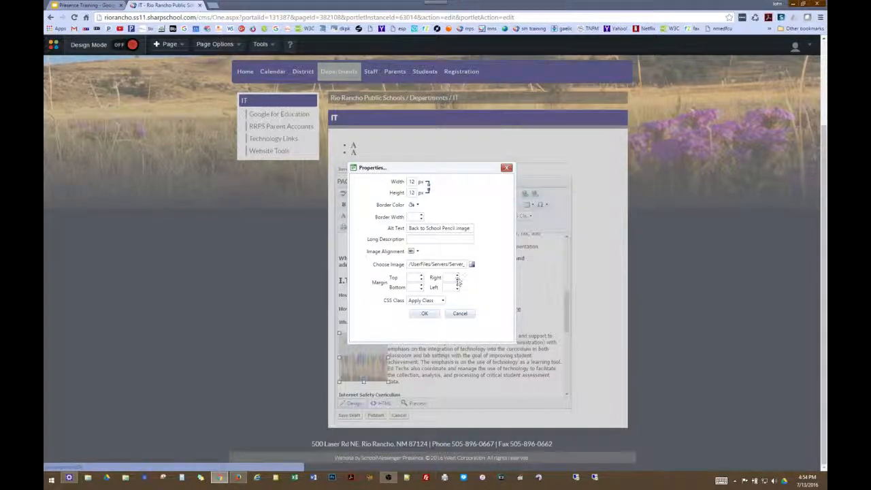
pyautogui.click(457, 277)
pyautogui.click(457, 277)
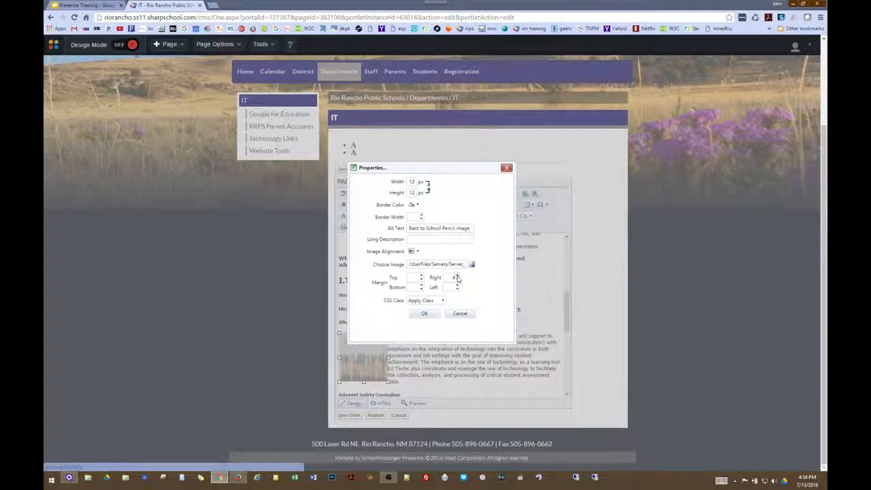
pyautogui.click(457, 277)
pyautogui.click(458, 277)
pyautogui.click(457, 277)
pyautogui.click(422, 316)
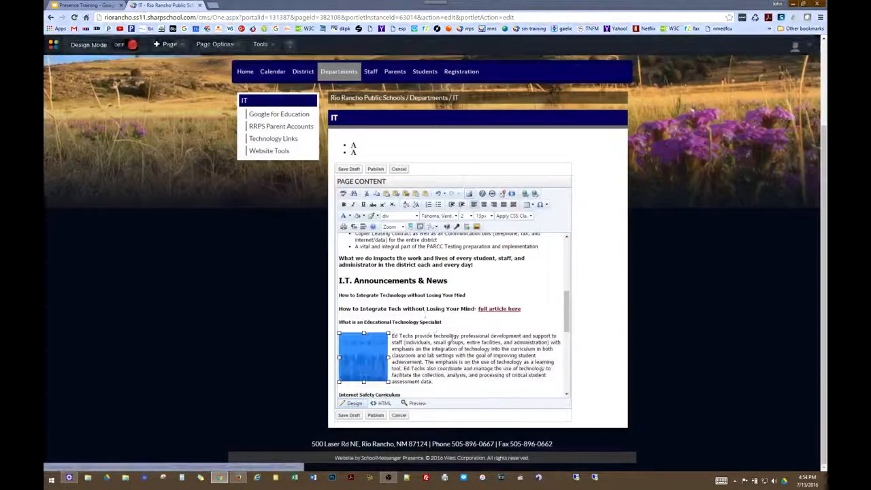
pyautogui.click(455, 384)
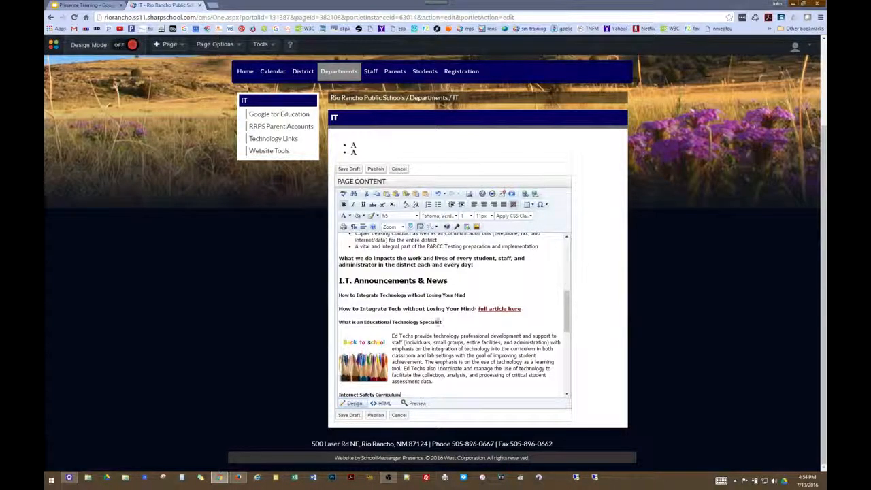
pyautogui.click(87, 5)
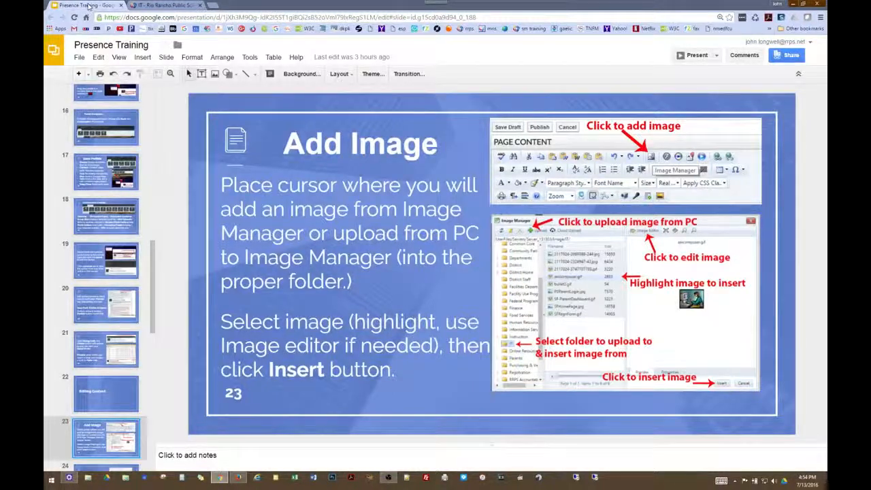
# Advance the slides through alt text to slide 25, Add Videos, then open a new browser tab
pyautogui.press('Down')
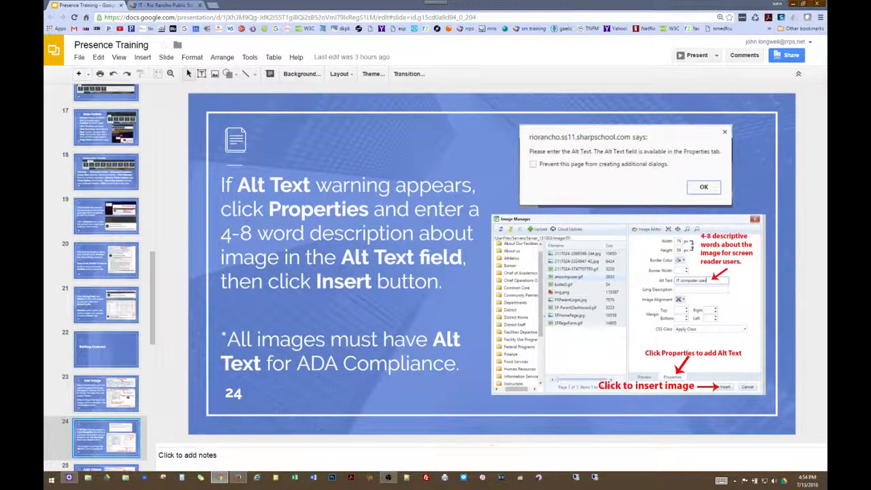
pyautogui.press('Down')
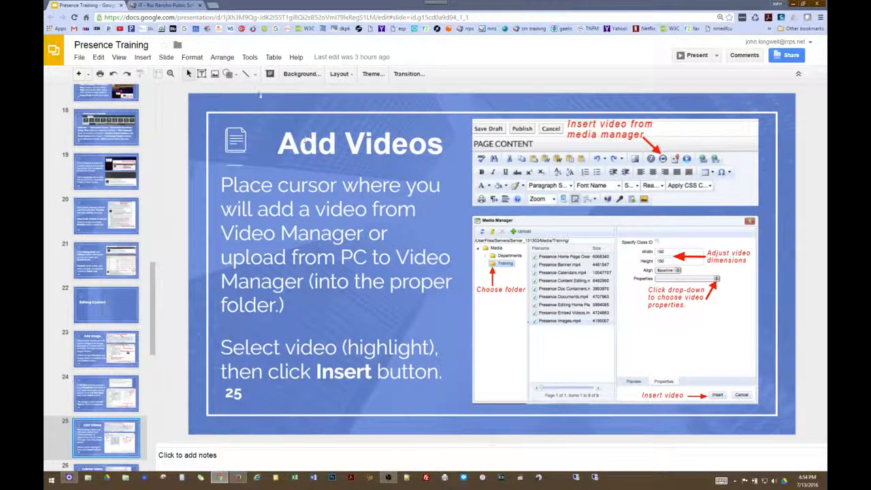
pyautogui.click(213, 6)
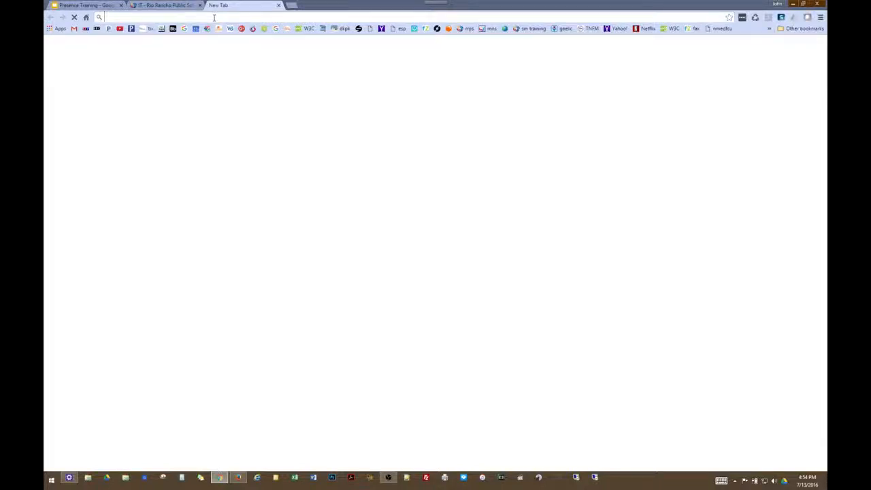
# Copy the YouTube short link for 'RRPS - Summer Video Camp - Goodbye Video Camp'
pyautogui.write('youtube.com')
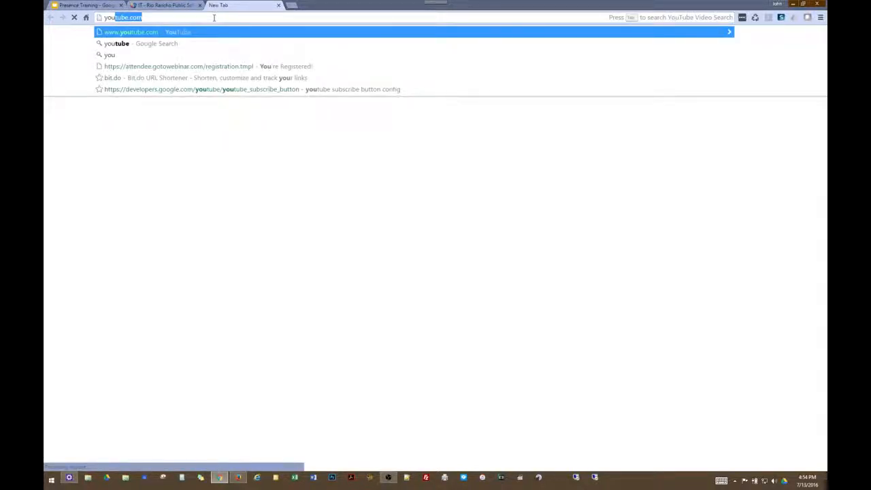
pyautogui.press('Return')
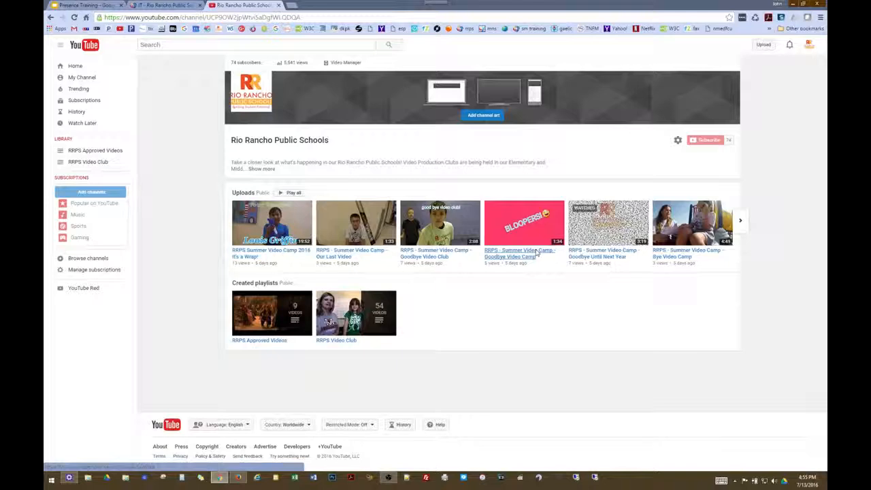
pyautogui.click(536, 252)
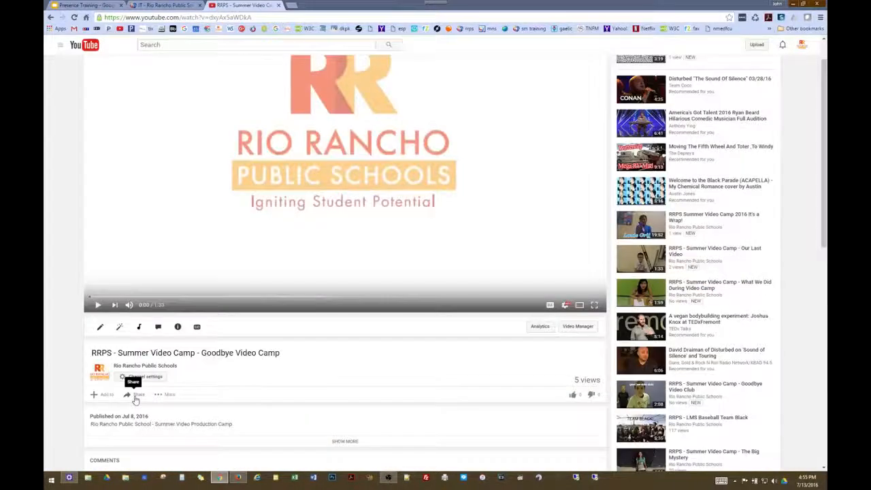
pyautogui.click(137, 396)
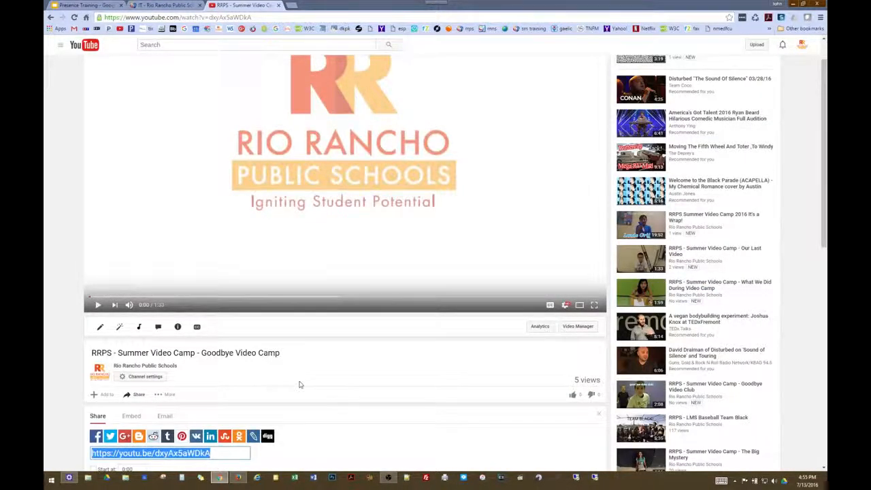
pyautogui.scroll(-3, 299, 385)
pyautogui.rightClick(188, 333)
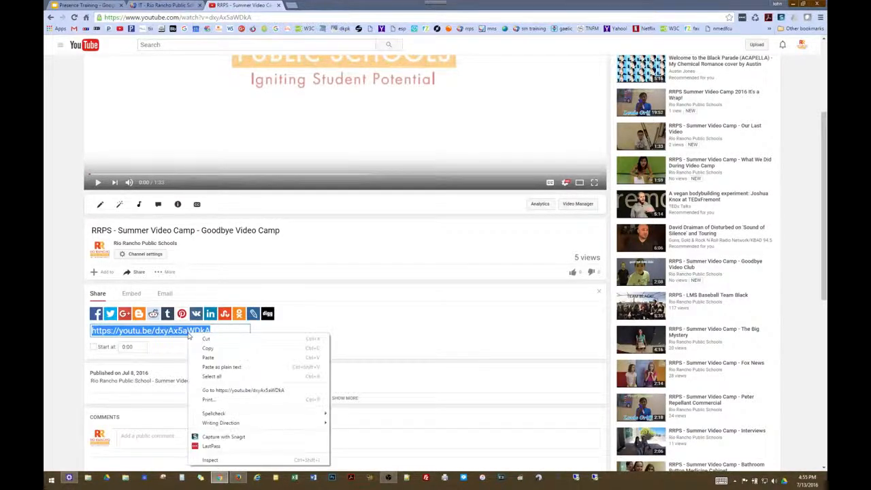
pyautogui.click(207, 350)
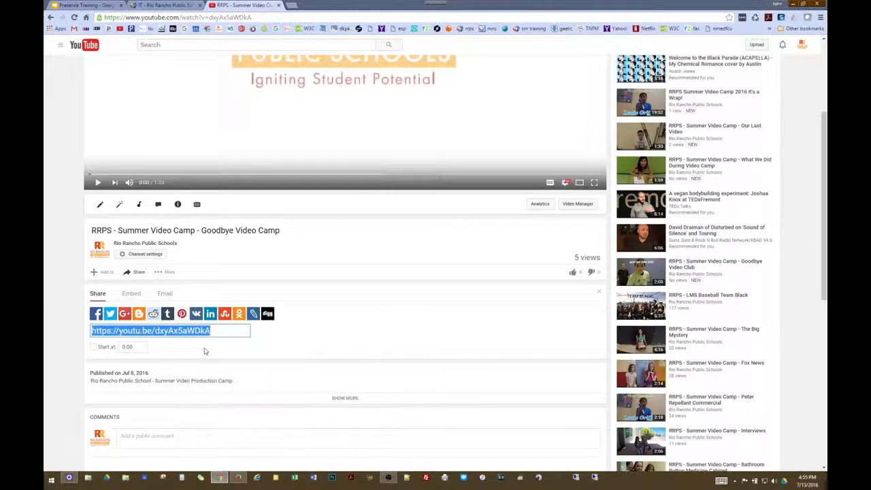
pyautogui.click(162, 6)
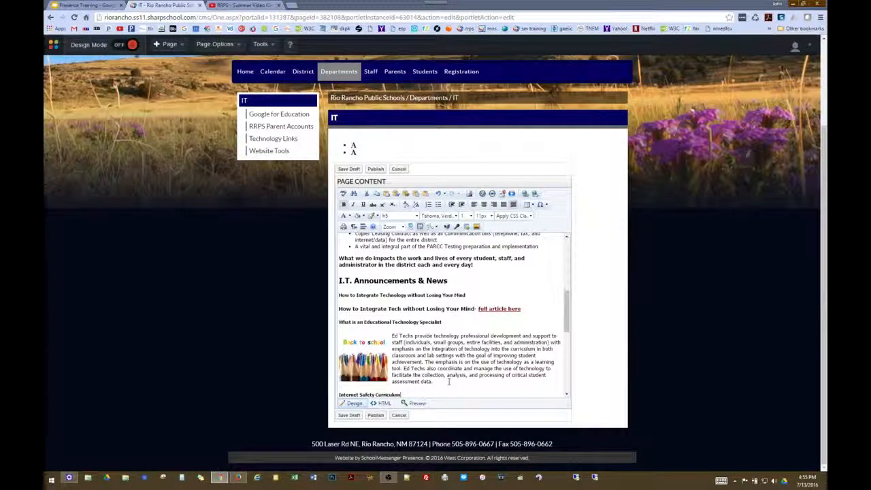
# Add a blank line after the 'assessment data.' paragraph and bring up the Insert External Video form
pyautogui.click(441, 384)
pyautogui.press('Return')
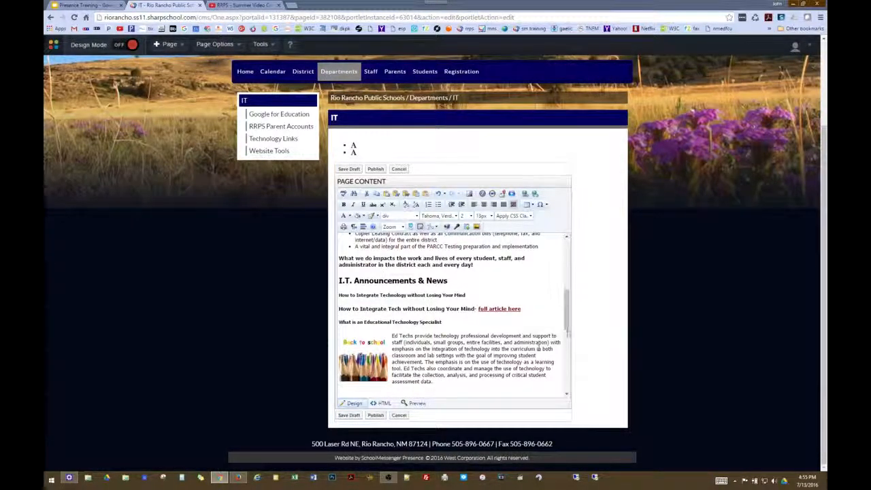
pyautogui.scroll(-1, 566, 328)
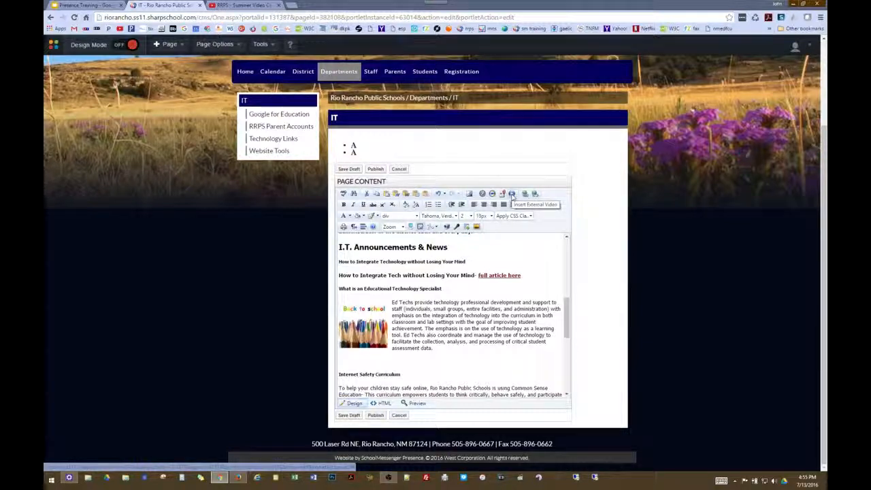
pyautogui.click(511, 196)
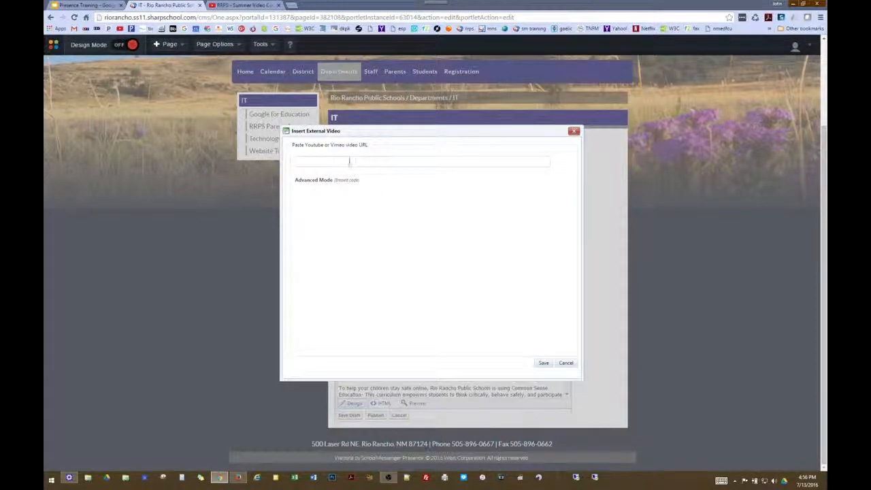
# Embed the RRPS Summer Video Camp YouTube link at 400×300 below the Ed Techs paragraph
pyautogui.click(297, 162)
pyautogui.rightClick(297, 162)
pyautogui.press('Down')
pyautogui.press('Down')
pyautogui.press('Down')
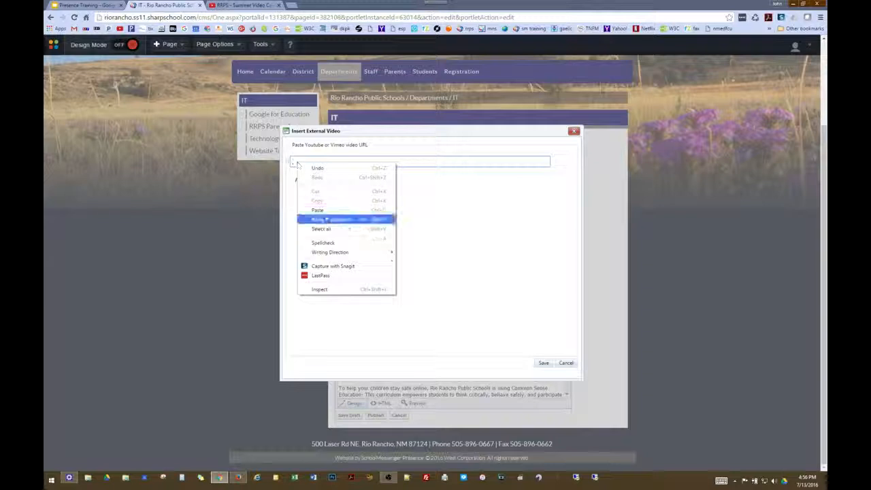
pyautogui.click(318, 210)
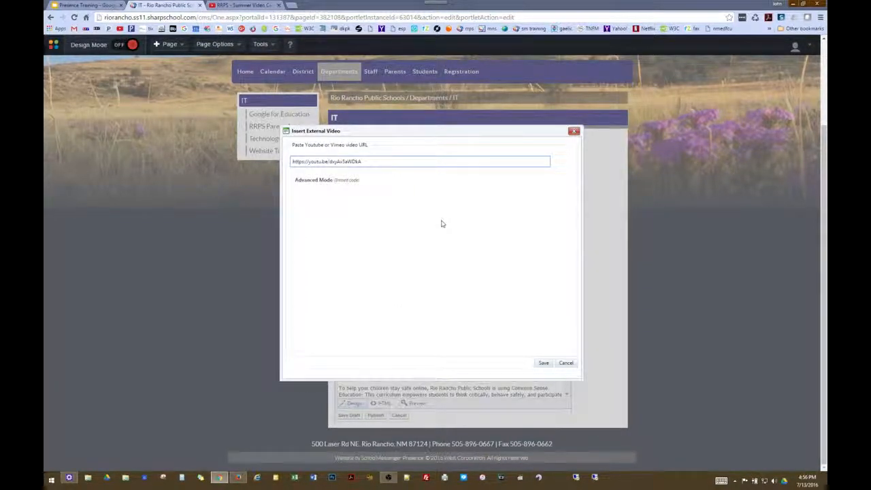
pyautogui.click(346, 181)
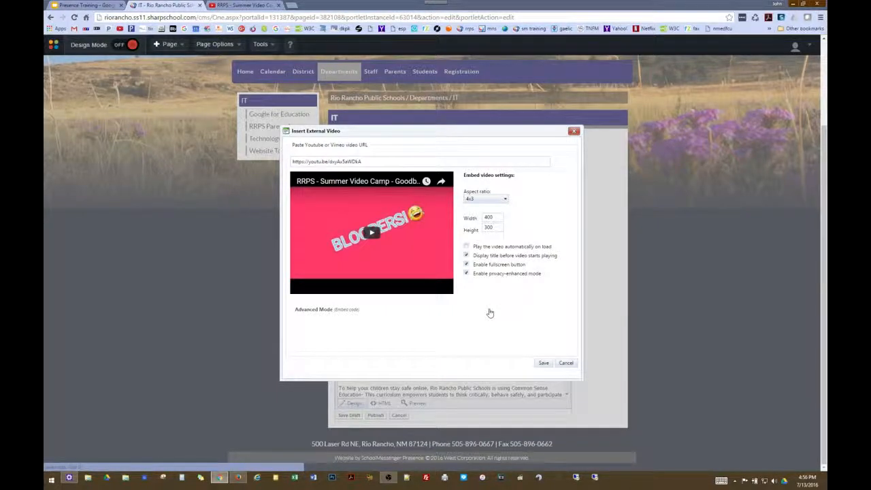
pyautogui.click(543, 363)
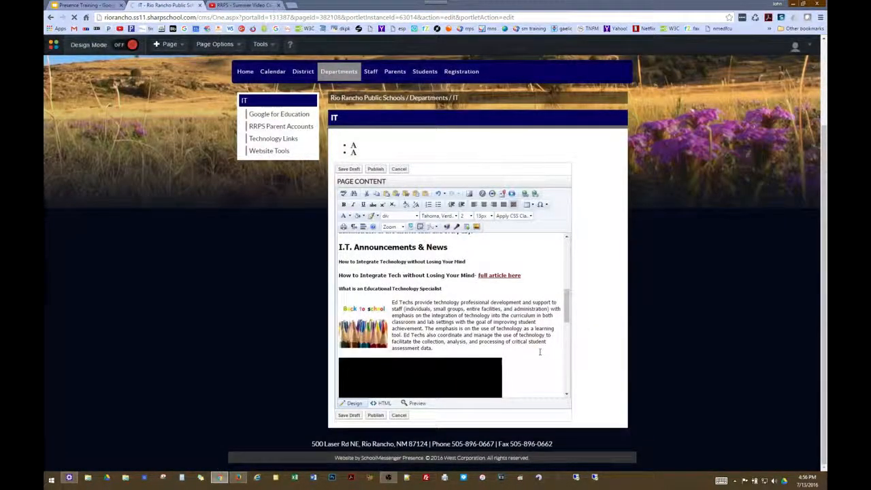
# Insert a blank line right after the embedded YouTube video, above the Internet Safety Curriculum heading
pyautogui.scroll(-4, 531, 336)
pyautogui.scroll(2, 531, 336)
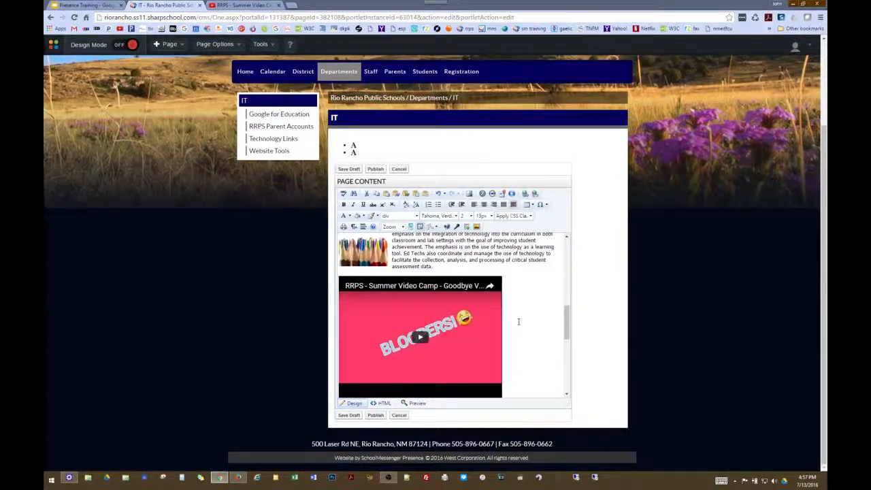
pyautogui.scroll(-3, 519, 322)
pyautogui.click(510, 279)
pyautogui.press('Return')
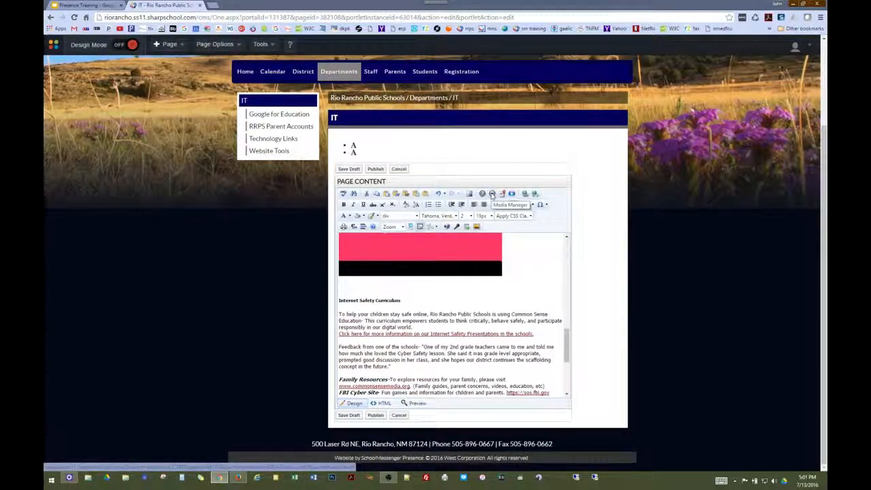
# Pick runhidefight.mp4 from the IT media folder and set its width and height to 300
pyautogui.click(492, 194)
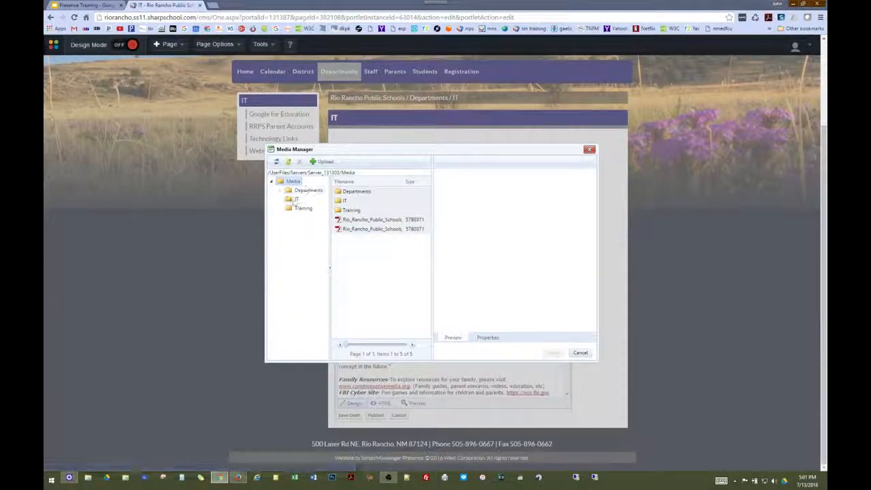
pyautogui.click(297, 200)
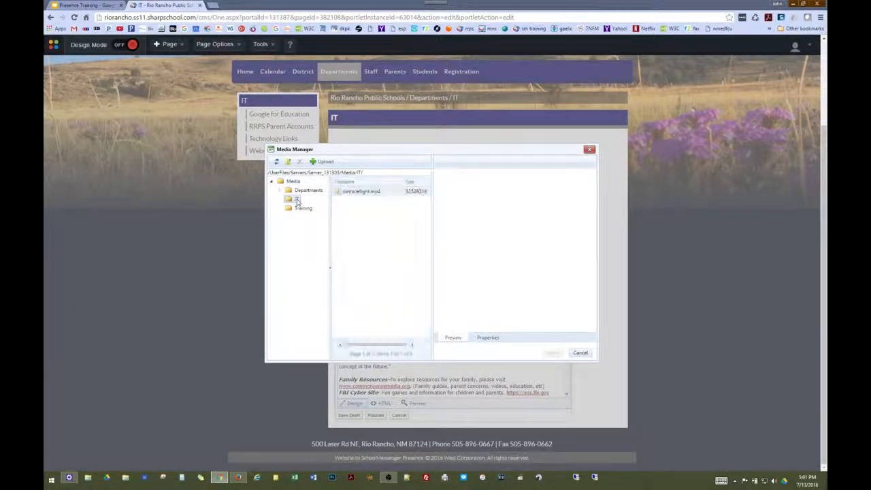
pyautogui.click(371, 192)
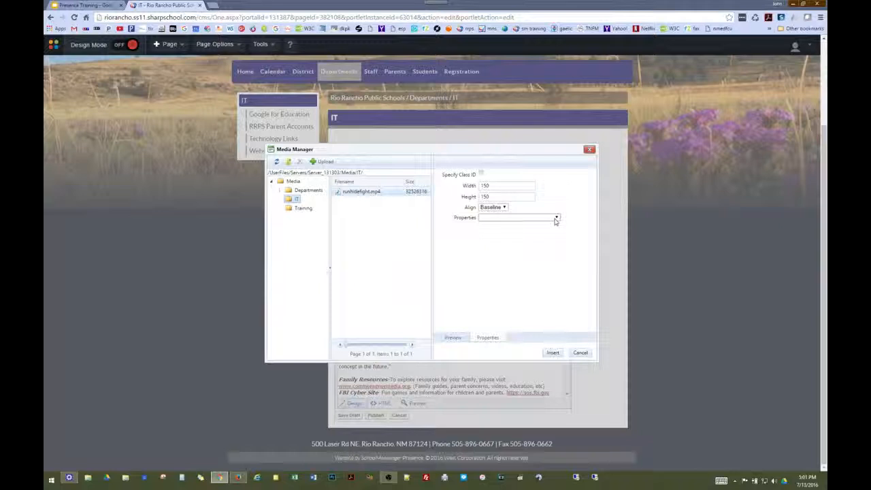
pyautogui.moveTo(498, 185); pyautogui.dragTo(467, 180)
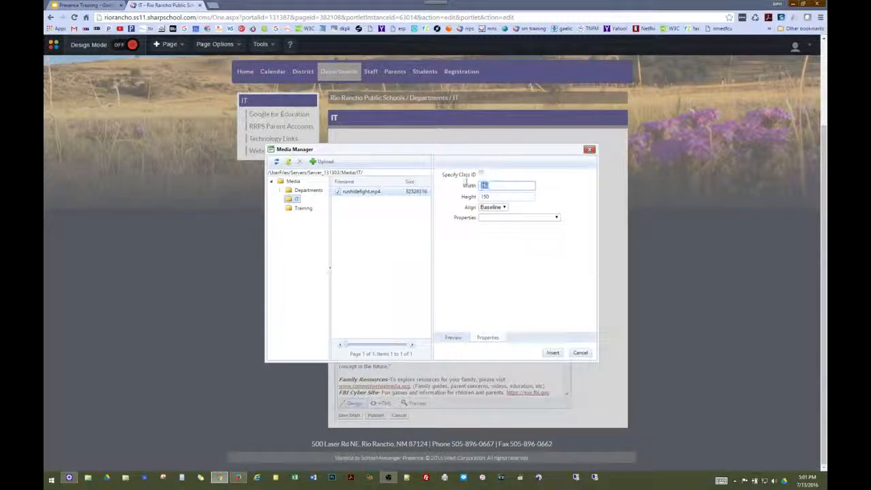
pyautogui.write('300')
pyautogui.moveTo(504, 197); pyautogui.dragTo(461, 198)
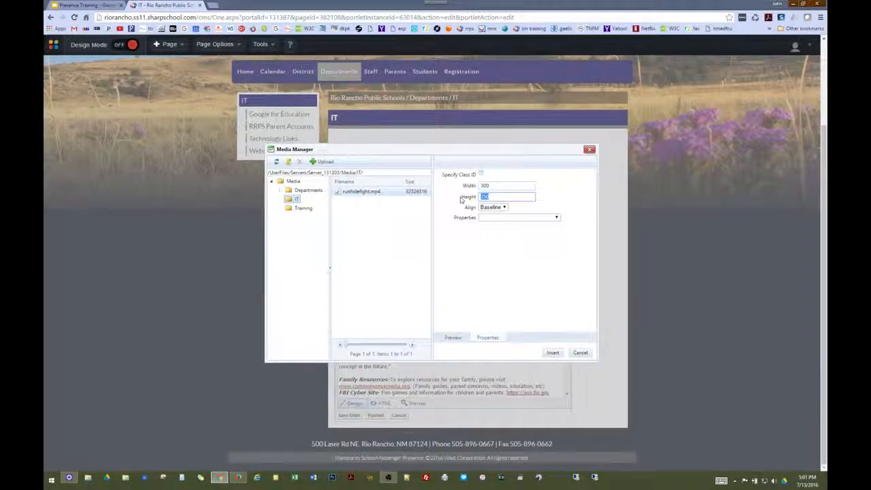
pyautogui.write('300')
# Look through the player properties list without changing anything, then insert the video
pyautogui.click(557, 218)
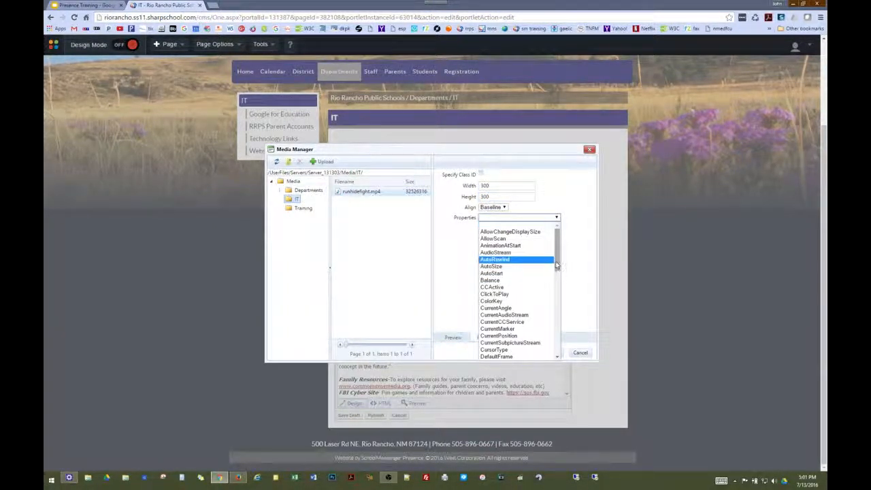
pyautogui.moveTo(557, 266); pyautogui.dragTo(560, 355)
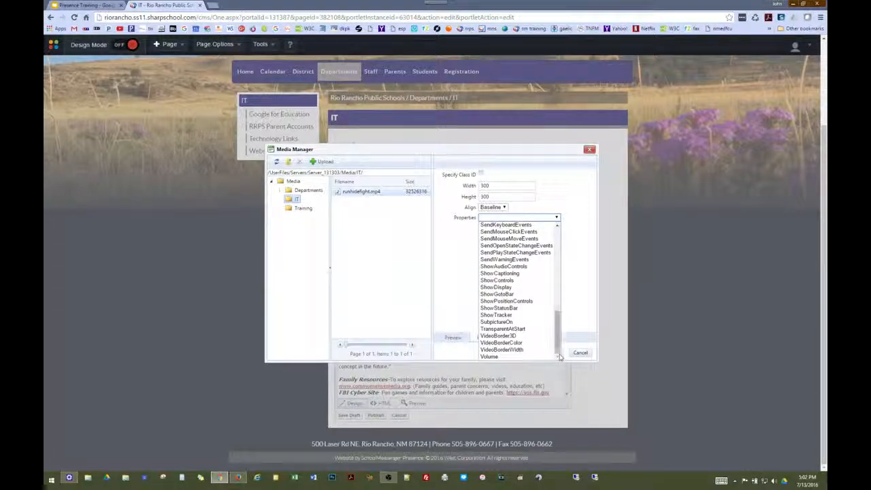
pyautogui.moveTo(557, 345); pyautogui.dragTo(558, 340)
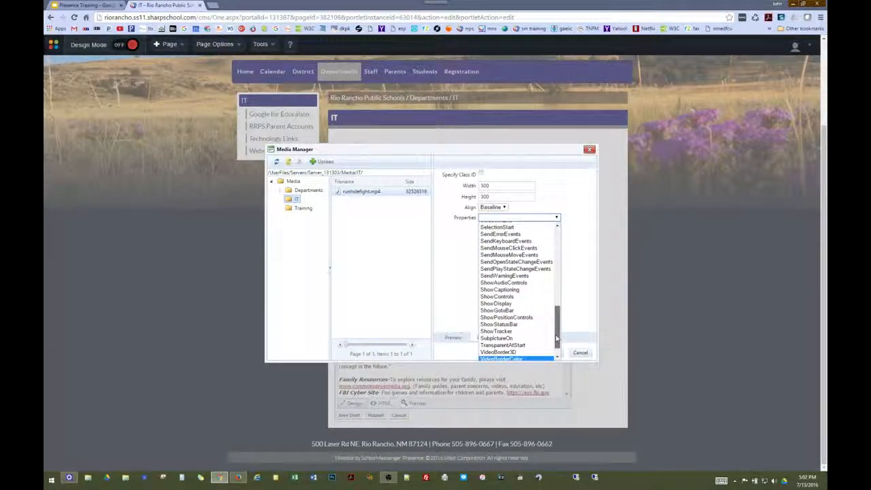
pyautogui.moveTo(557, 338); pyautogui.dragTo(562, 314)
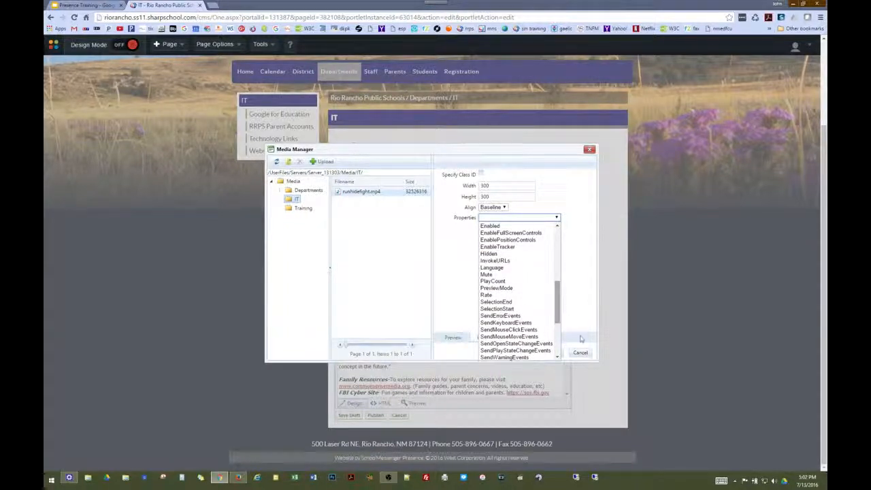
pyautogui.click(578, 300)
pyautogui.click(552, 354)
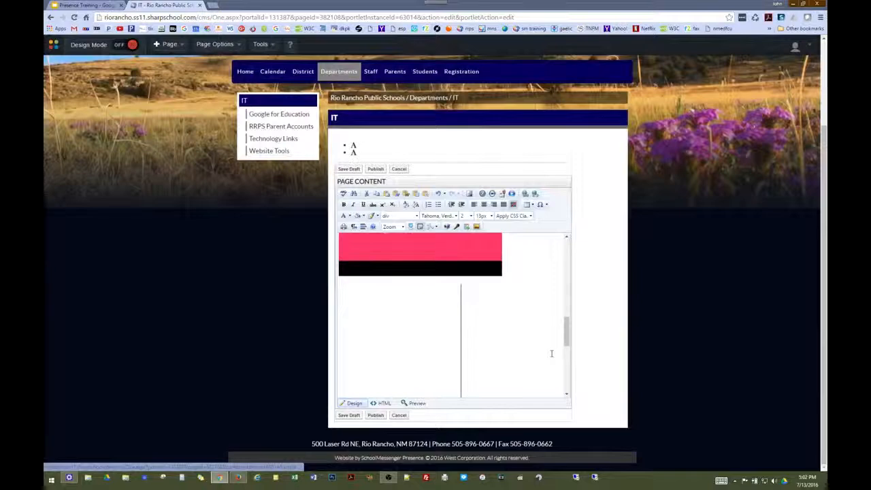
# Test the inserted video's playback full screen, then go back to the Presence Training slides
pyautogui.scroll(-2, 501, 343)
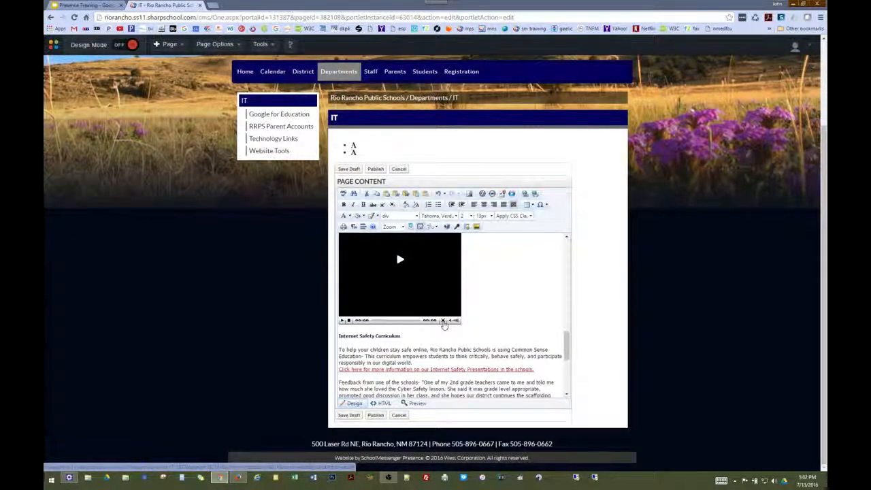
pyautogui.click(444, 321)
pyautogui.click(436, 249)
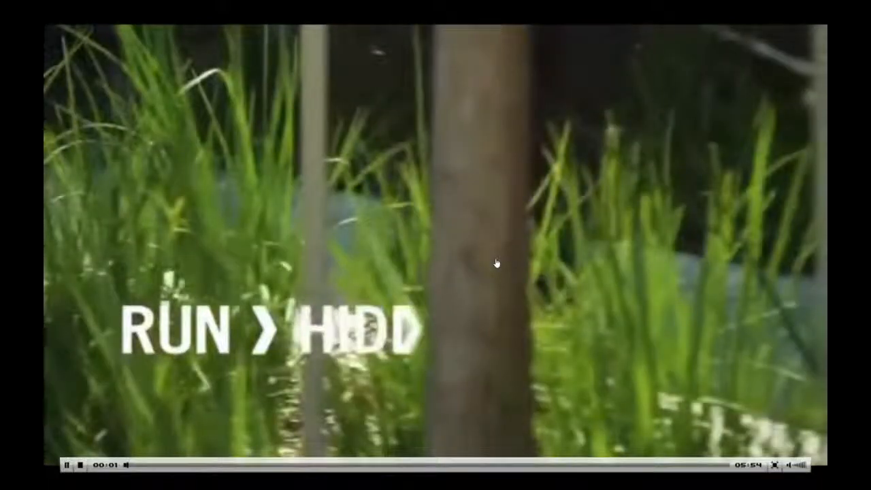
pyautogui.press('Escape')
pyautogui.click(342, 374)
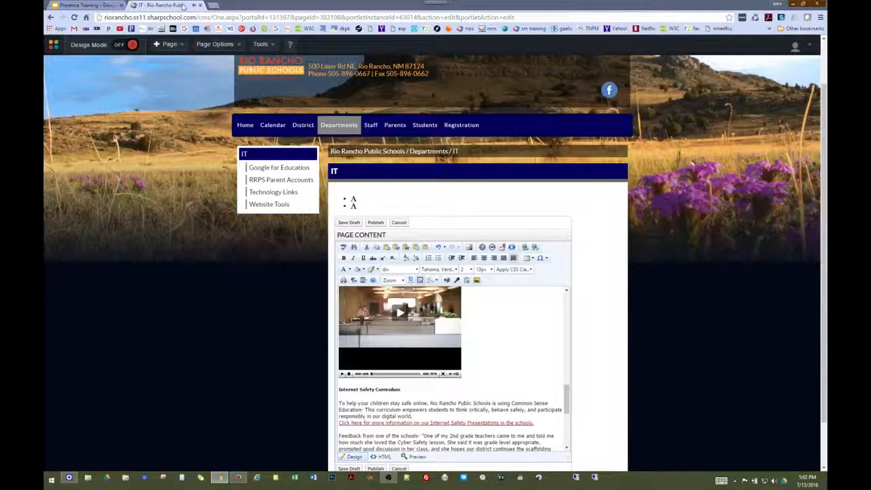
pyautogui.click(88, 6)
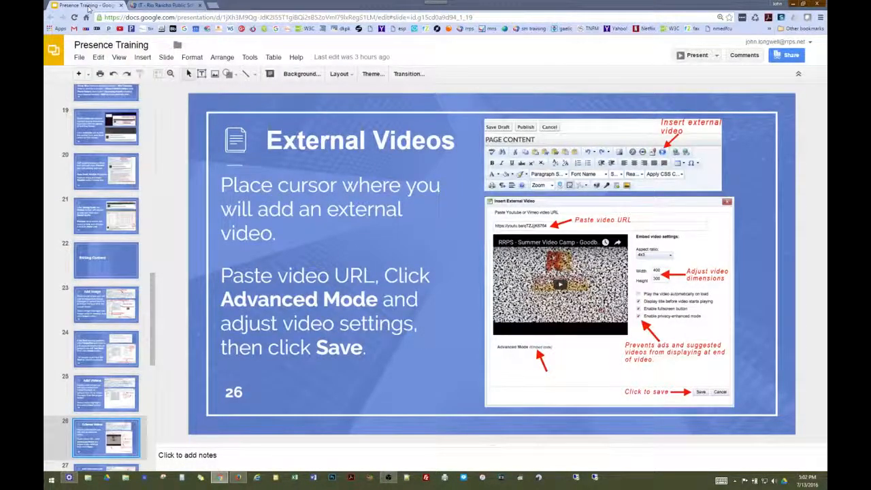
# Advance to slide 27, Add Document Link, then add a new line below the video on the IT page
pyautogui.press('Down')
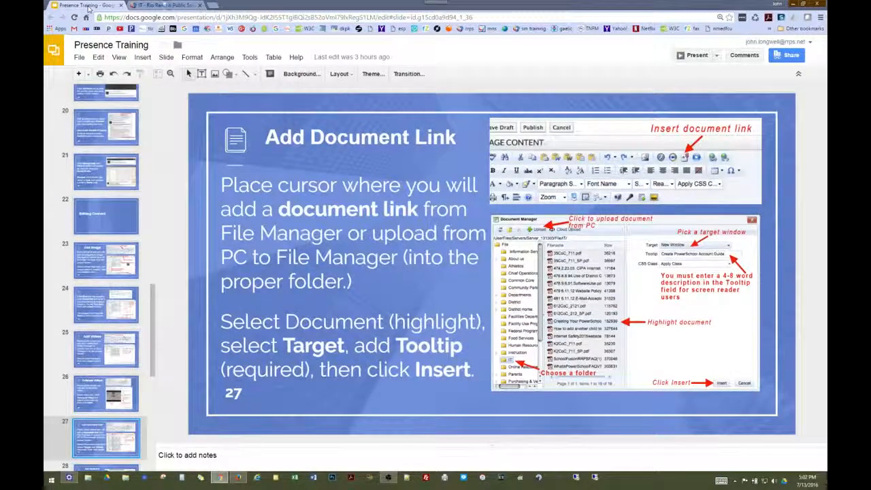
pyautogui.click(170, 5)
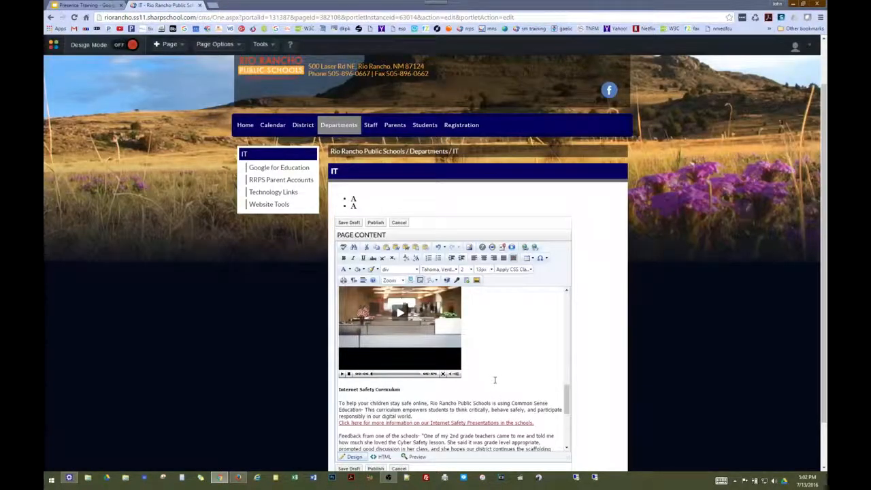
pyautogui.press('Return')
pyautogui.press('Return')
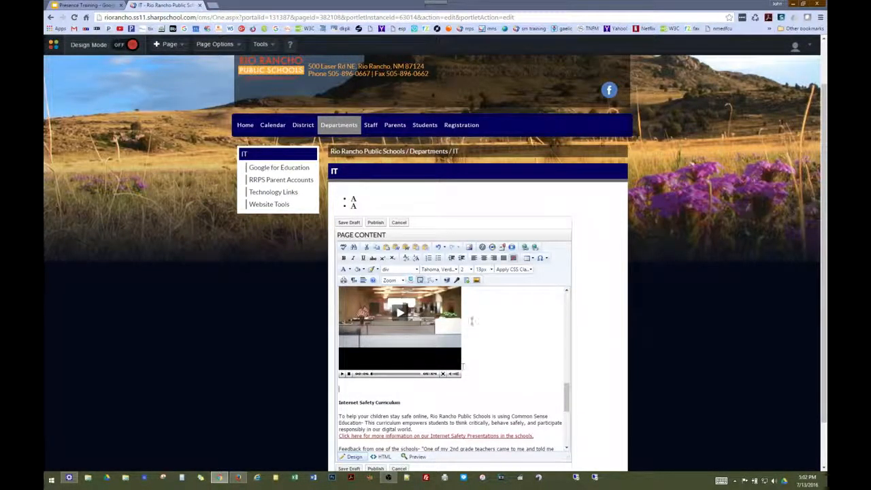
# Link Internet Safety2015website.pdf from the IT documents folder below the video, with tooltip 'Internet Safety Document'
pyautogui.click(502, 247)
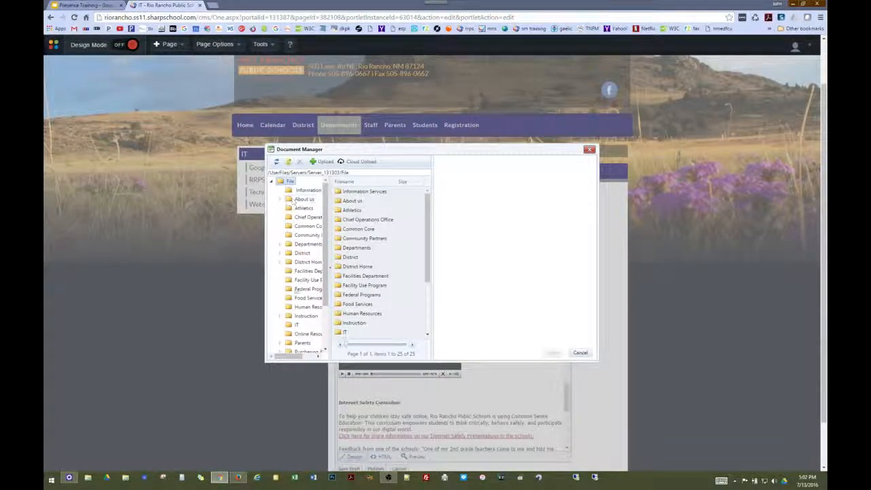
pyautogui.click(297, 325)
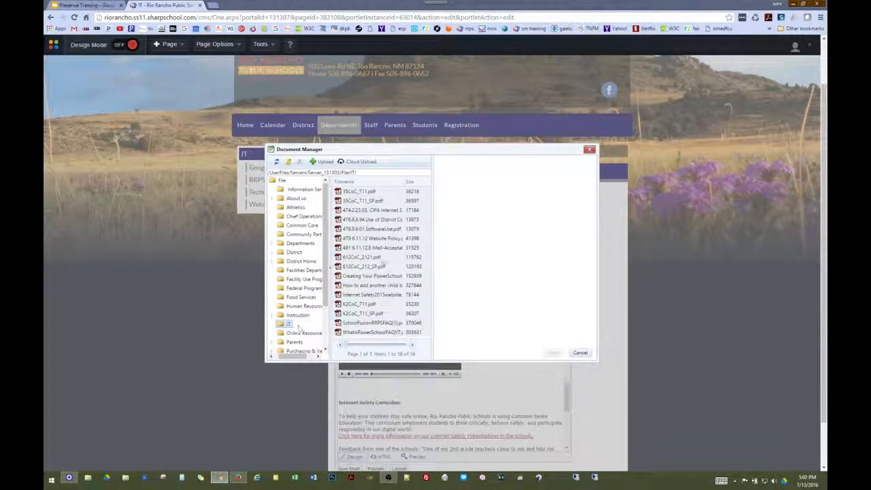
pyautogui.click(386, 296)
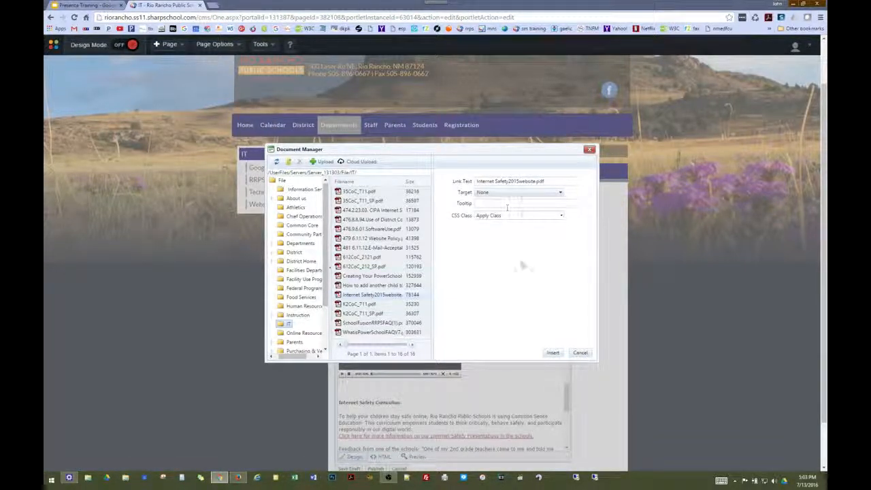
pyautogui.click(552, 354)
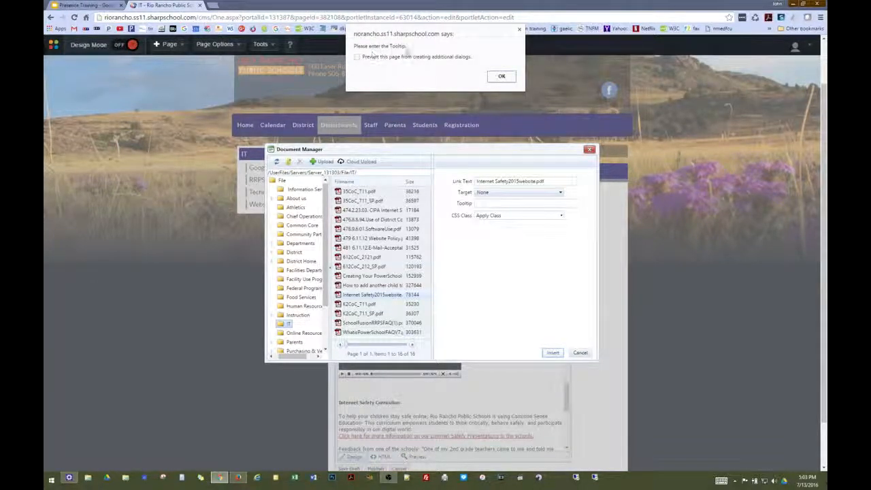
pyautogui.click(520, 32)
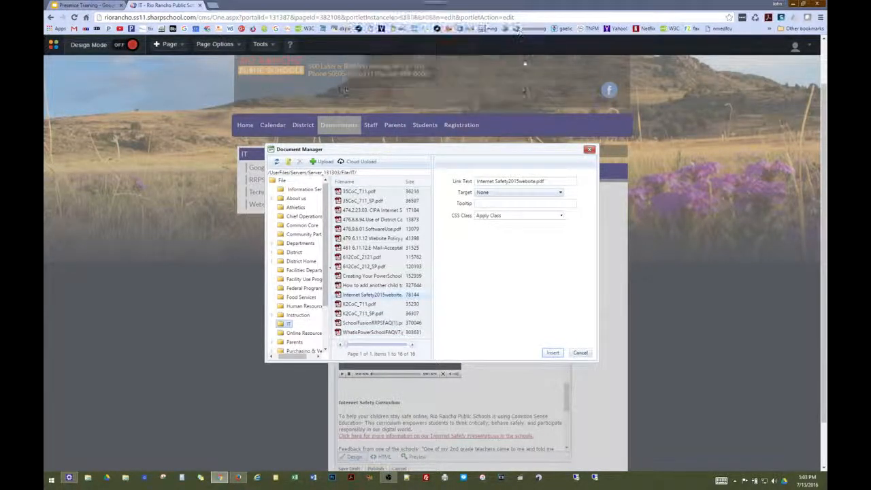
pyautogui.click(489, 203)
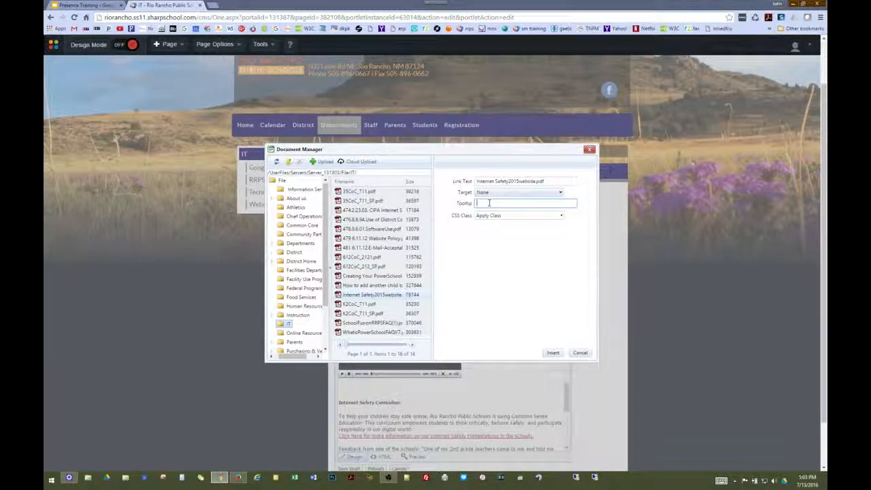
pyautogui.write('Saterne')
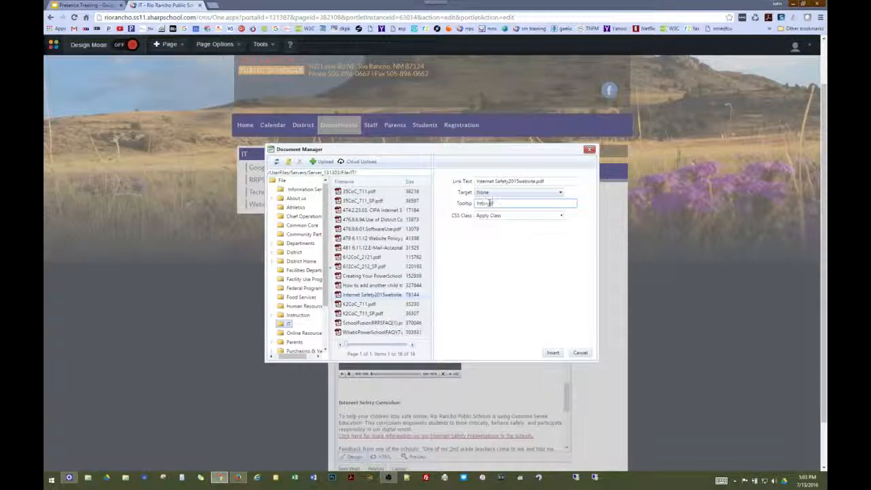
pyautogui.write('t Safey (')
pyautogui.write('ocument')
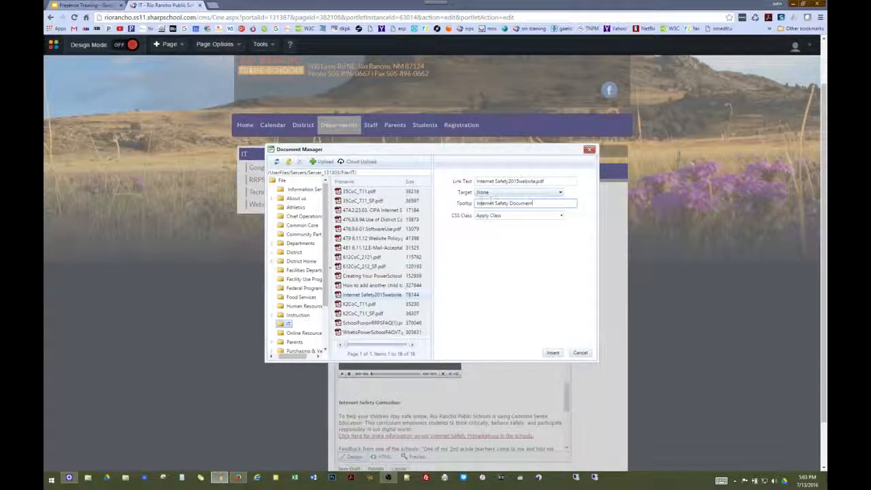
pyautogui.click(553, 354)
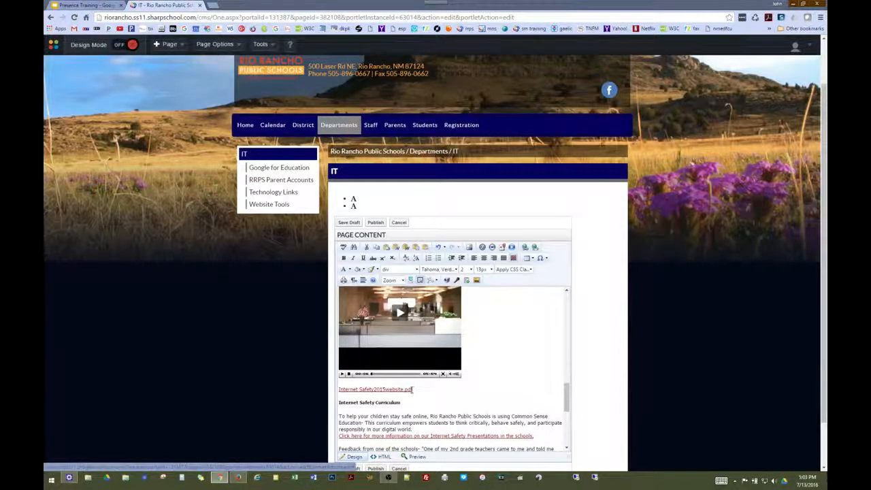
# Set the document link's target to New Window and its text to 'Internet Safety Document'
pyautogui.tripleClick(412, 389)
pyautogui.click(415, 389)
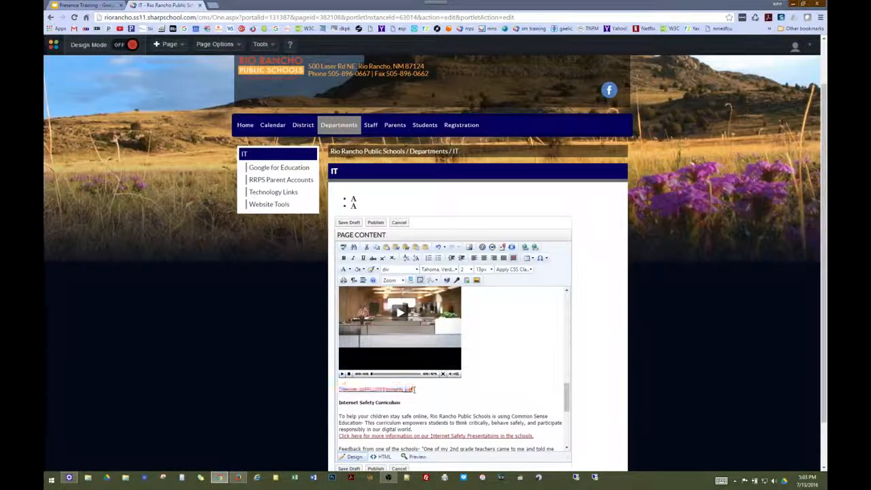
pyautogui.moveTo(414, 389); pyautogui.dragTo(338, 390)
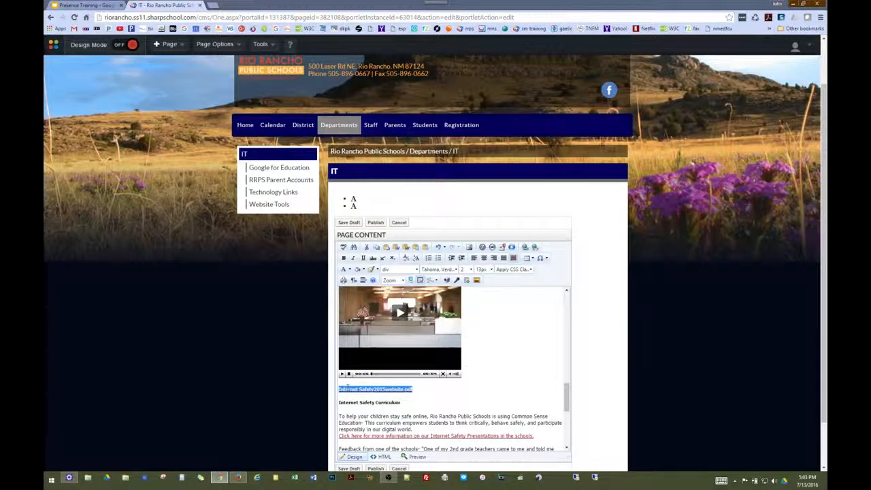
pyautogui.rightClick(349, 393)
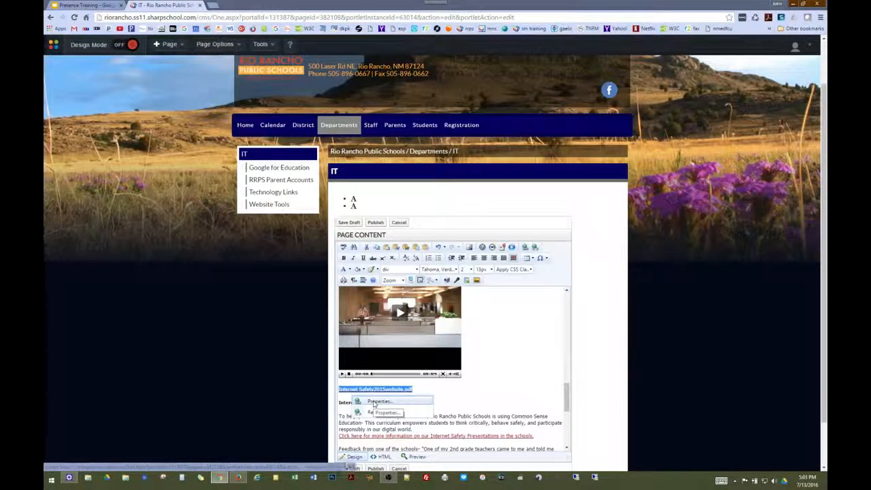
pyautogui.click(378, 402)
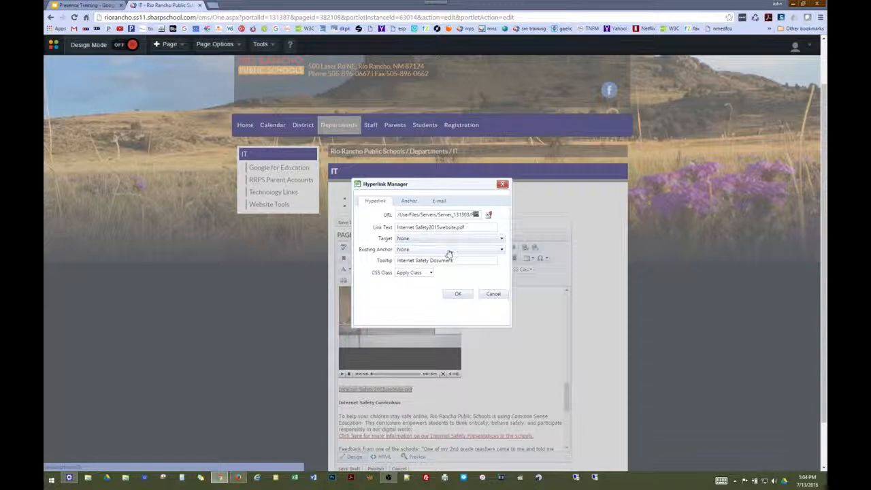
pyautogui.click(433, 240)
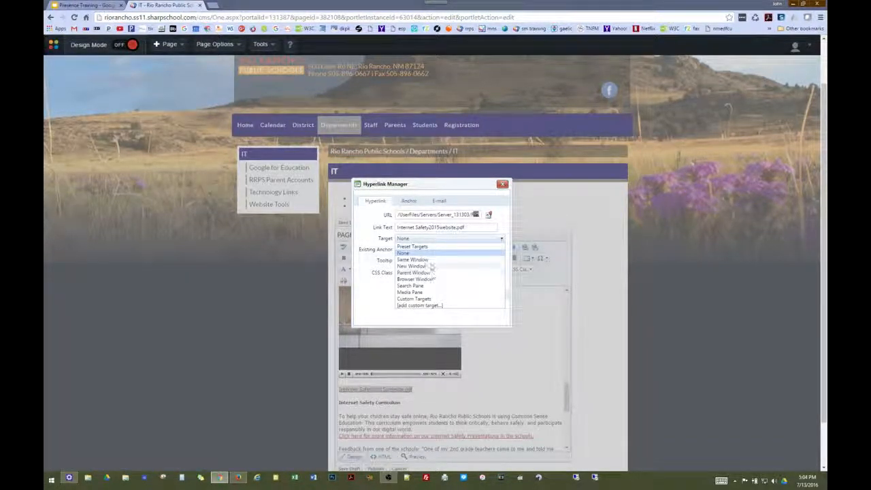
pyautogui.click(431, 266)
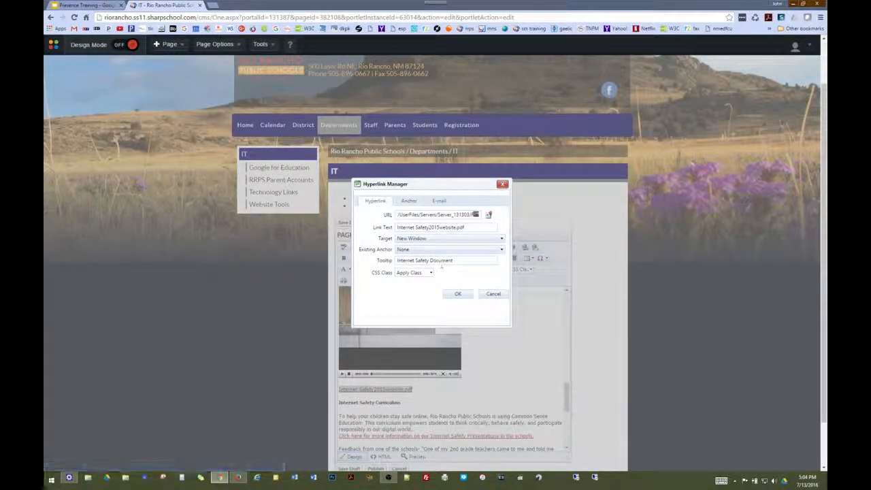
pyautogui.moveTo(469, 228); pyautogui.dragTo(380, 223)
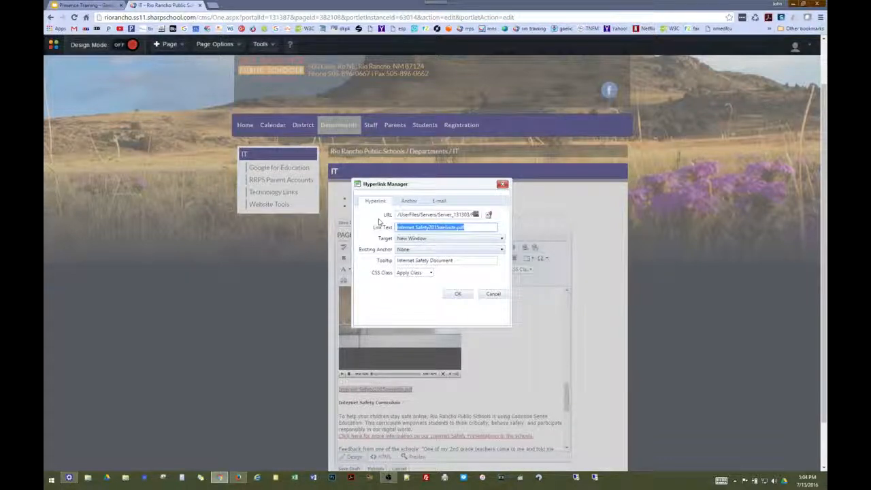
pyautogui.write('Internet Safety ')
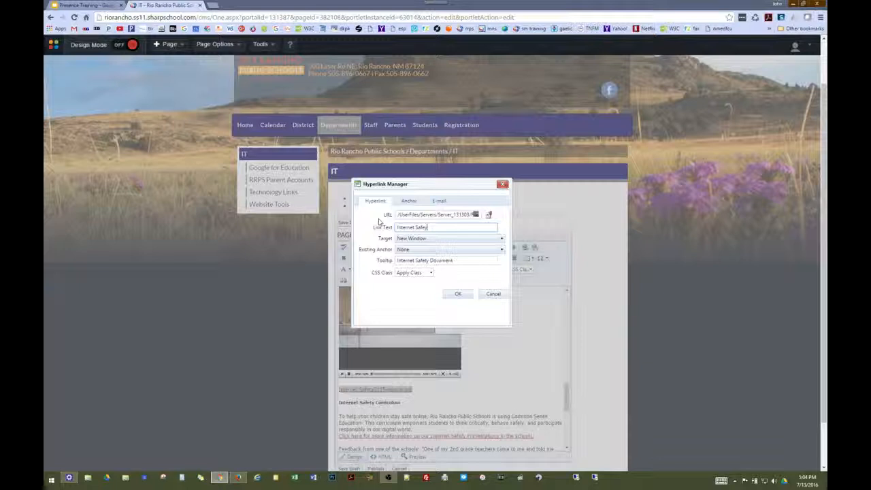
pyautogui.write('Document')
pyautogui.click(458, 295)
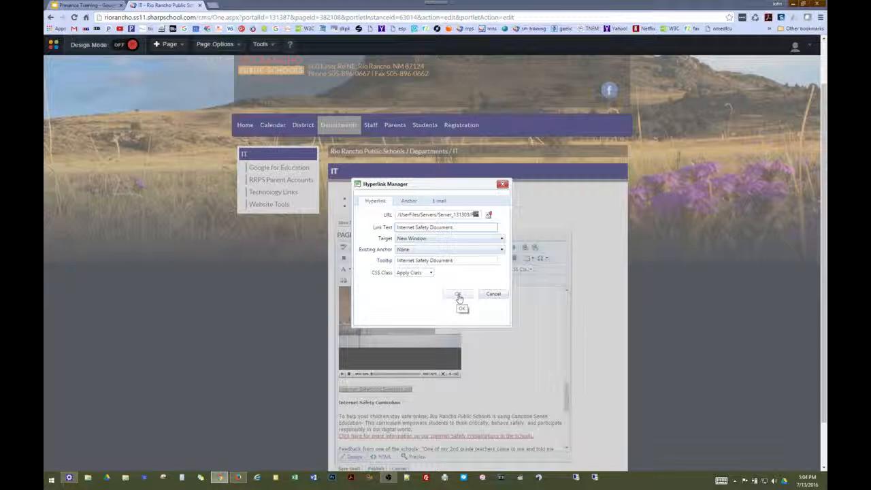
pyautogui.click(458, 295)
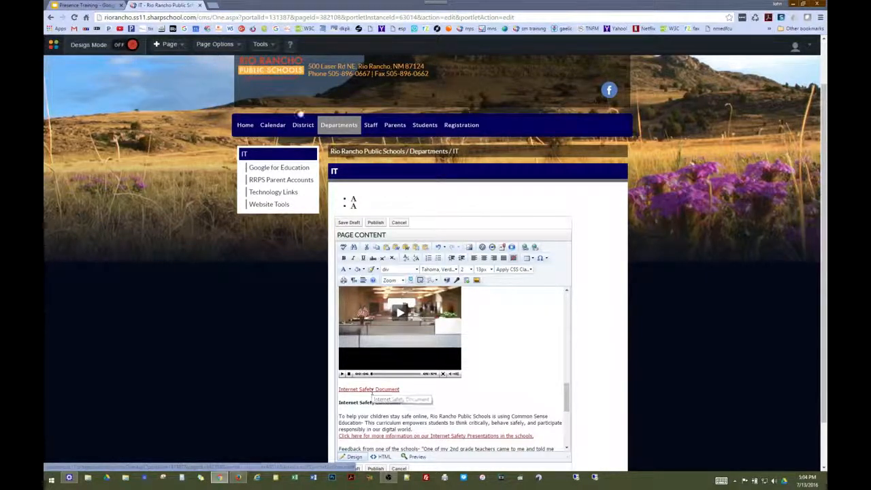
# Advance the deck to slide 28, Add Hyperlink, then select the Internet Safety Curriculum heading on the IT page
pyautogui.click(91, 4)
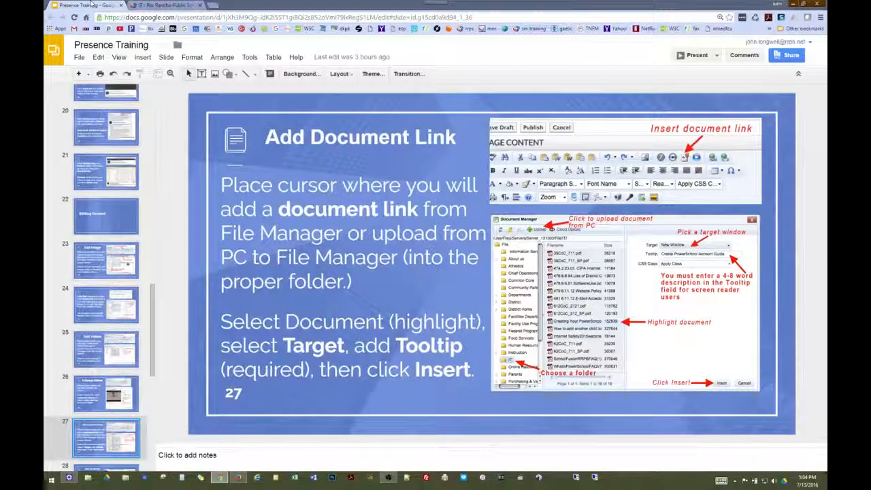
pyautogui.press('Down')
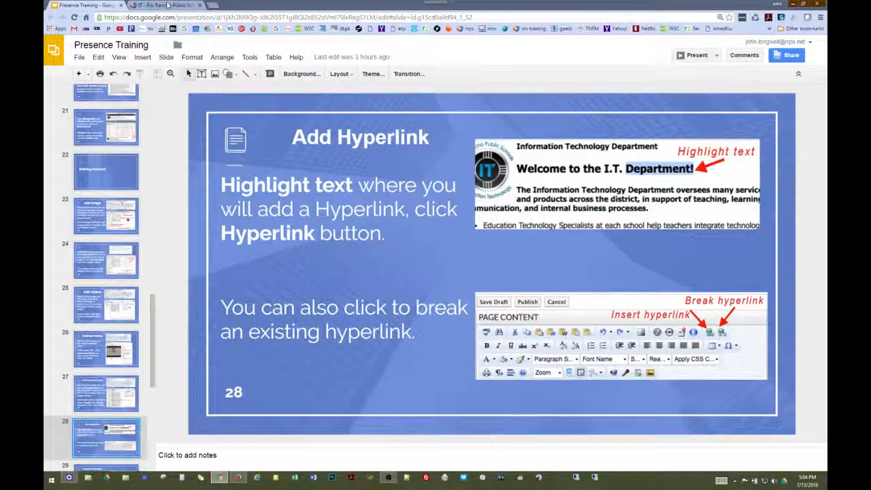
pyautogui.click(167, 6)
pyautogui.scroll(-3, 409, 328)
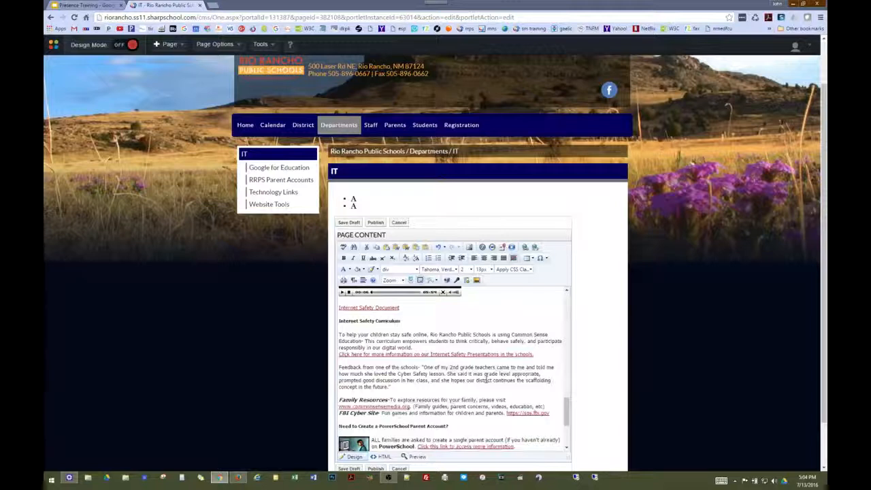
pyautogui.tripleClick(400, 321)
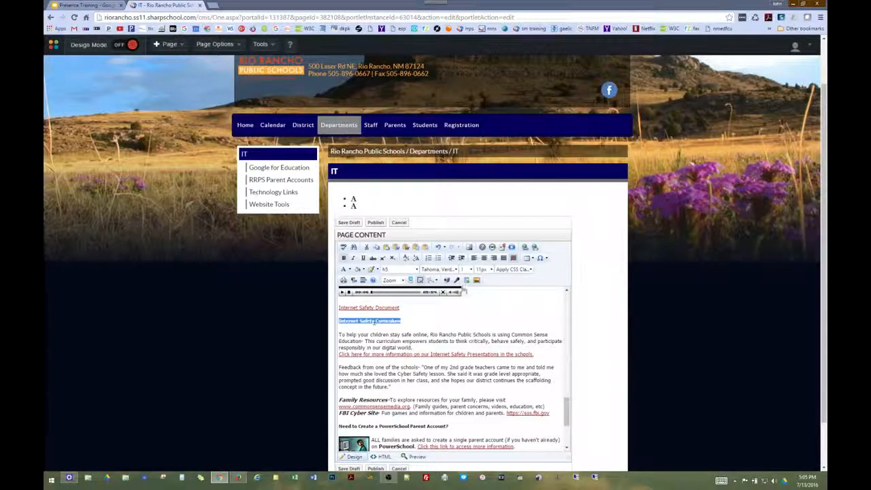
# Point the heading's new hyperlink at rrps.net and have it open in a New Window
pyautogui.click(525, 248)
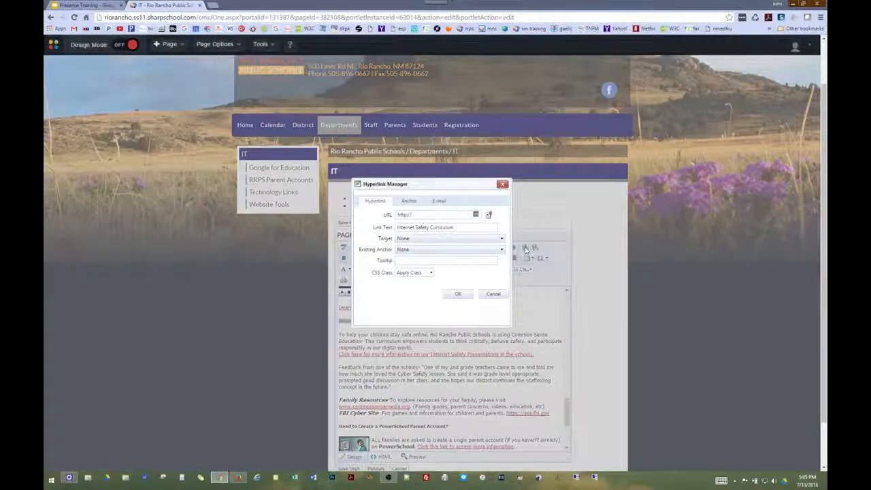
pyautogui.click(439, 216)
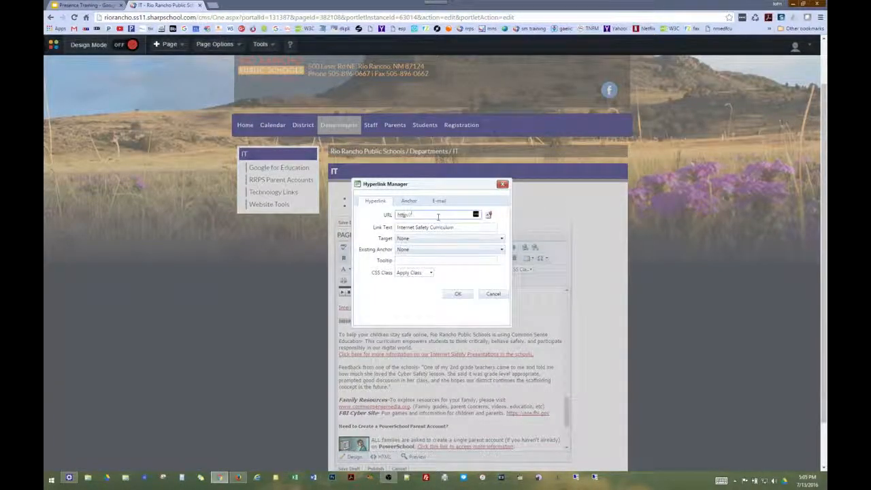
pyautogui.write('rrps.net')
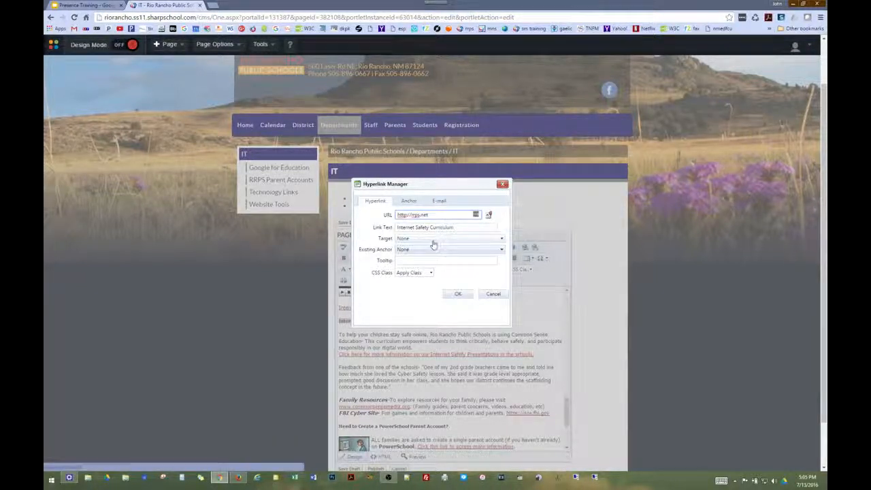
pyautogui.click(434, 240)
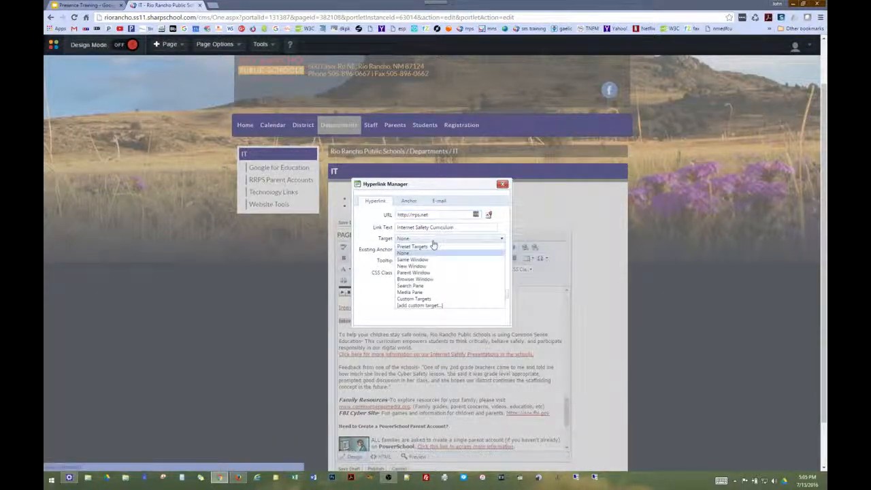
pyautogui.click(428, 266)
# Add the tooltip 'Internet Safety website with curriculum' and apply the hyperlink to the heading
pyautogui.click(420, 261)
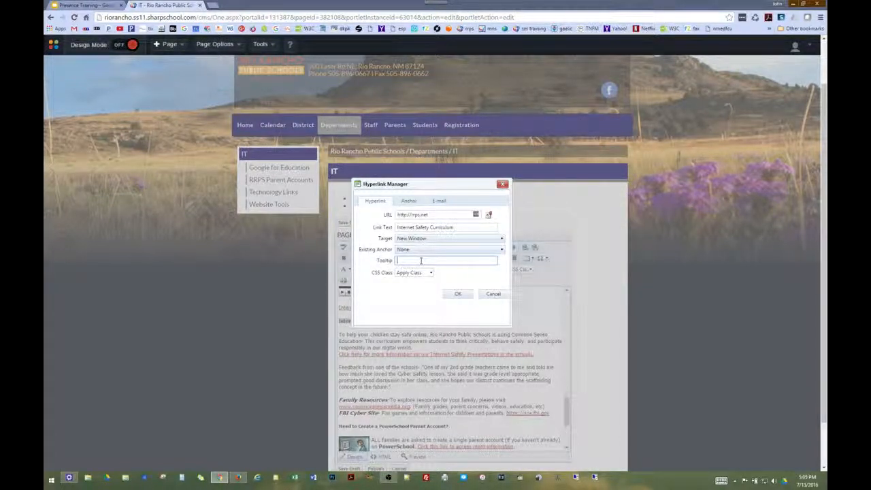
pyautogui.write('Internet Safety website')
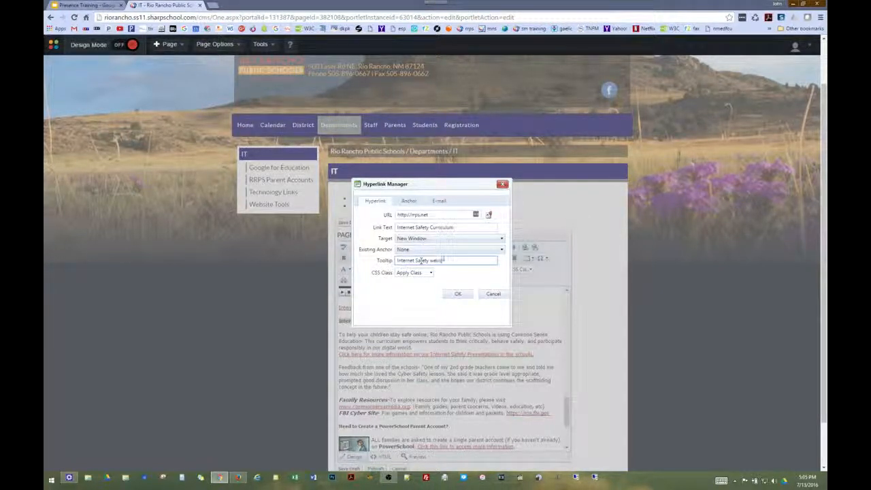
pyautogui.write(' with curriculum')
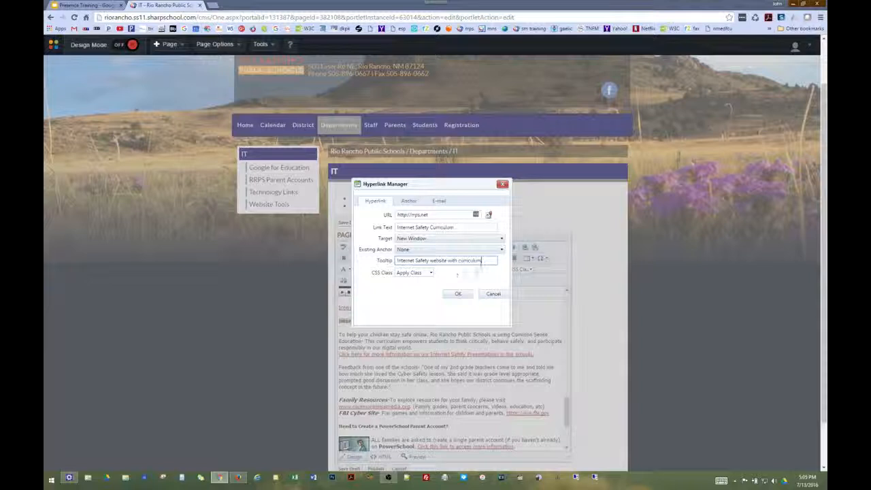
pyautogui.write('.')
pyautogui.press('BackSpace')
pyautogui.click(458, 295)
pyautogui.click(457, 296)
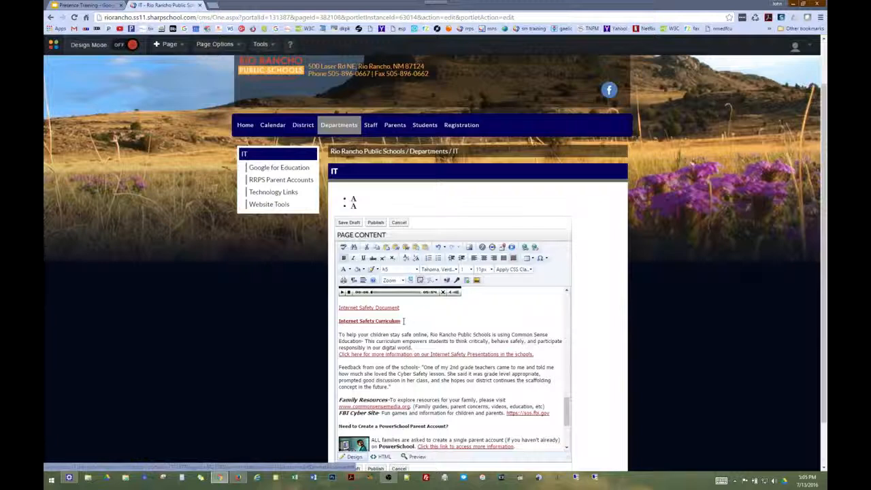
pyautogui.moveTo(403, 322); pyautogui.dragTo(334, 320)
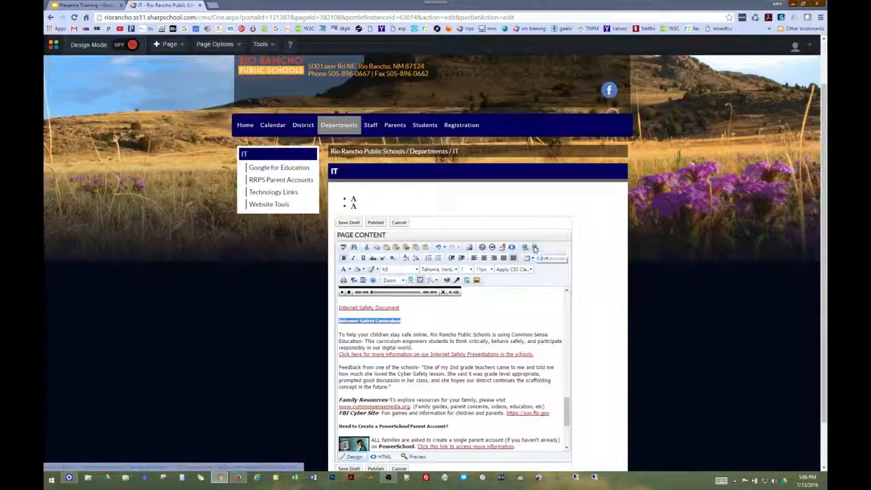
pyautogui.click(455, 322)
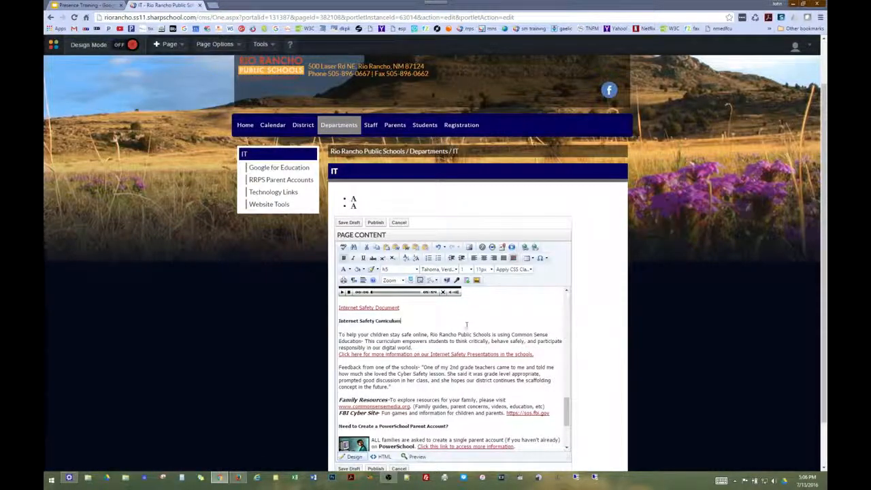
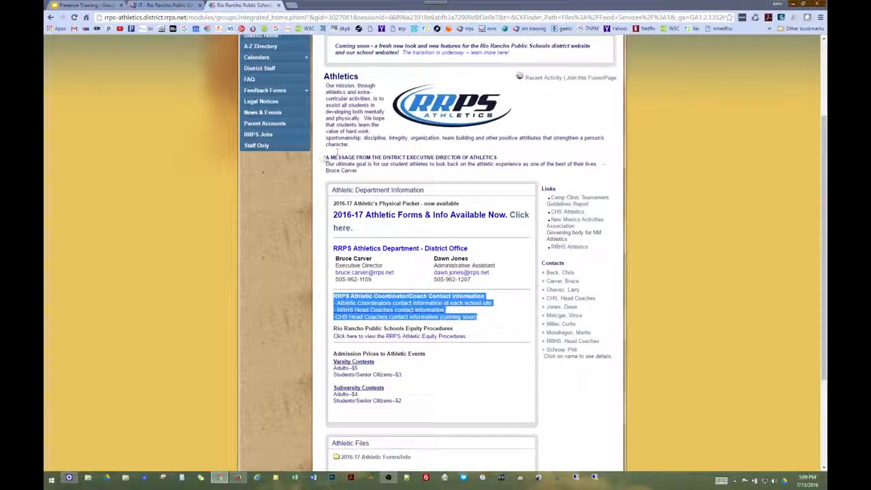
# Copy the district athletics director's message from the RRPS Athletics page and return to the IT editor
pyautogui.moveTo(326, 158); pyautogui.dragTo(364, 172)
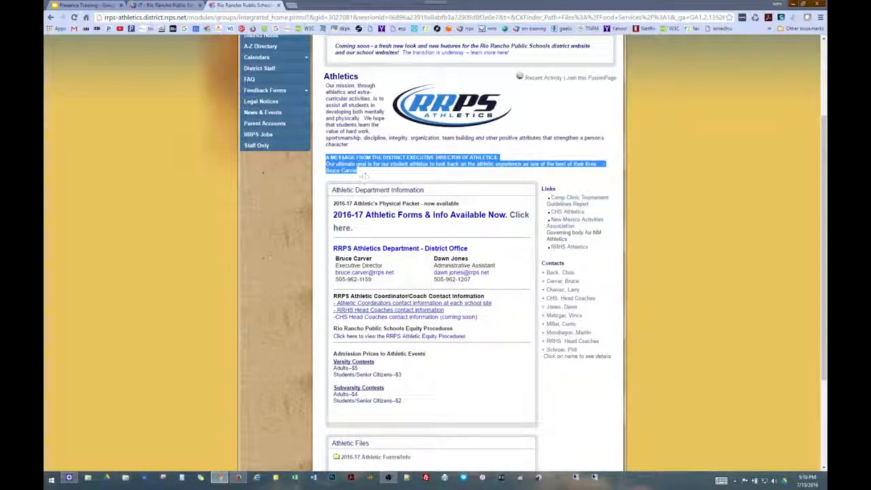
pyautogui.rightClick(343, 163)
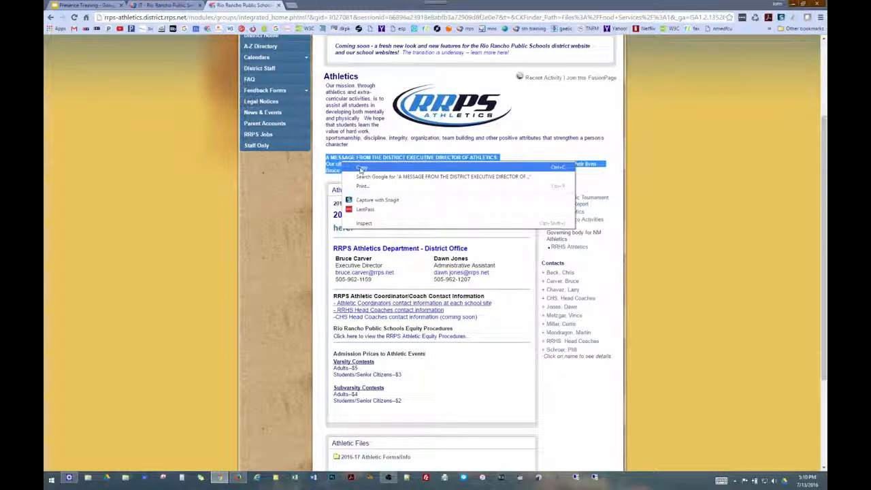
pyautogui.click(361, 168)
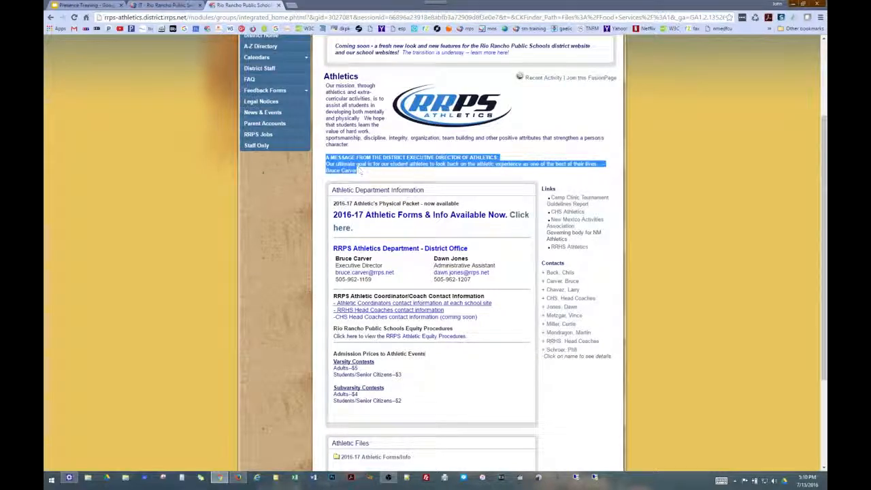
pyautogui.click(181, 6)
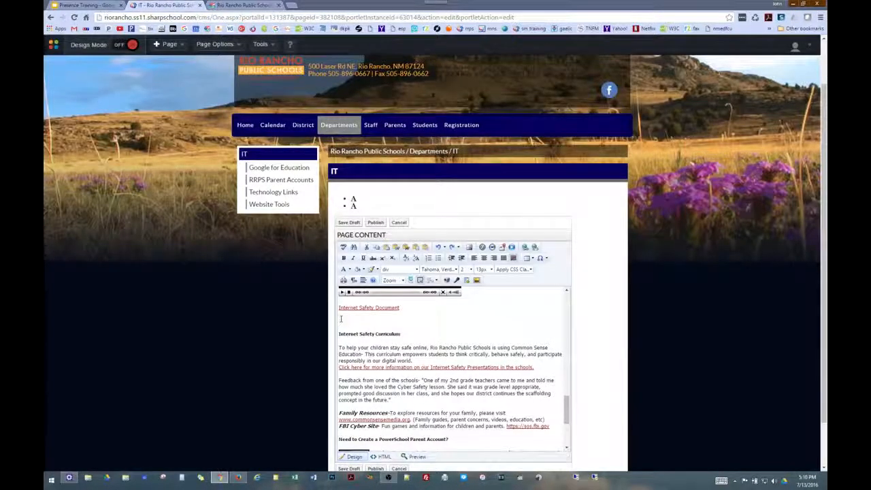
# Paste the director's message as plain text below the Internet Safety Document link
pyautogui.click(341, 321)
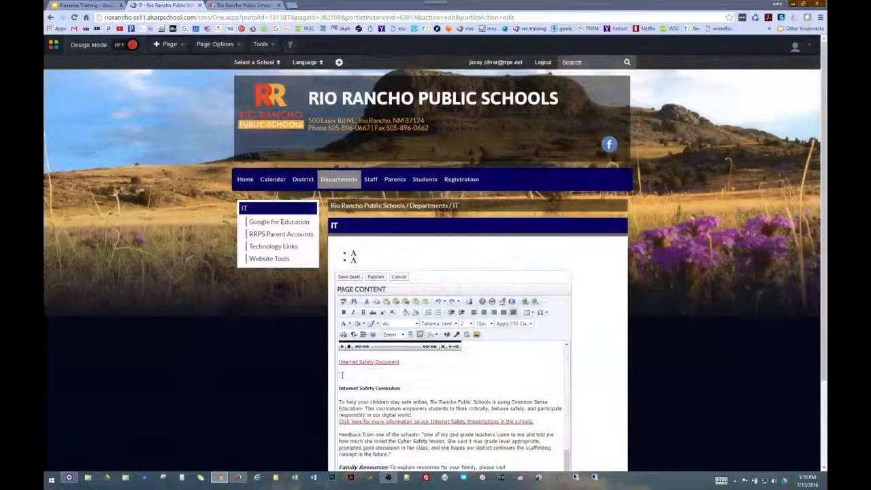
pyautogui.rightClick(342, 320)
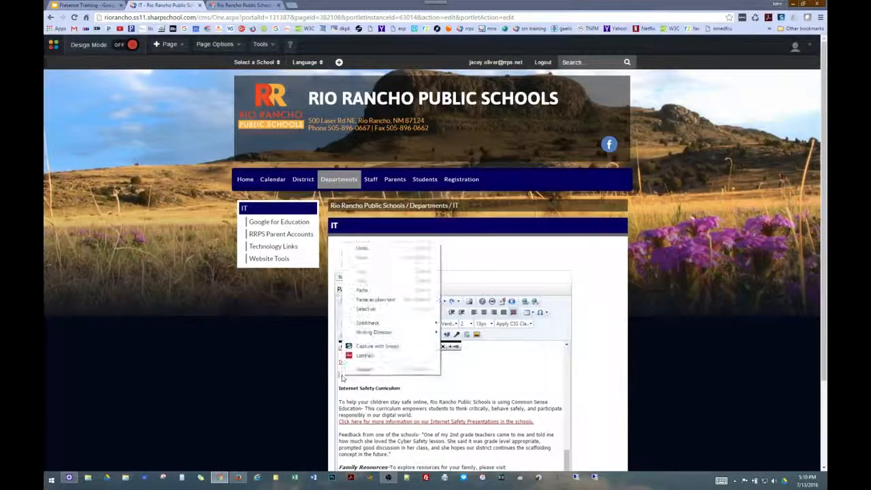
pyautogui.click(375, 300)
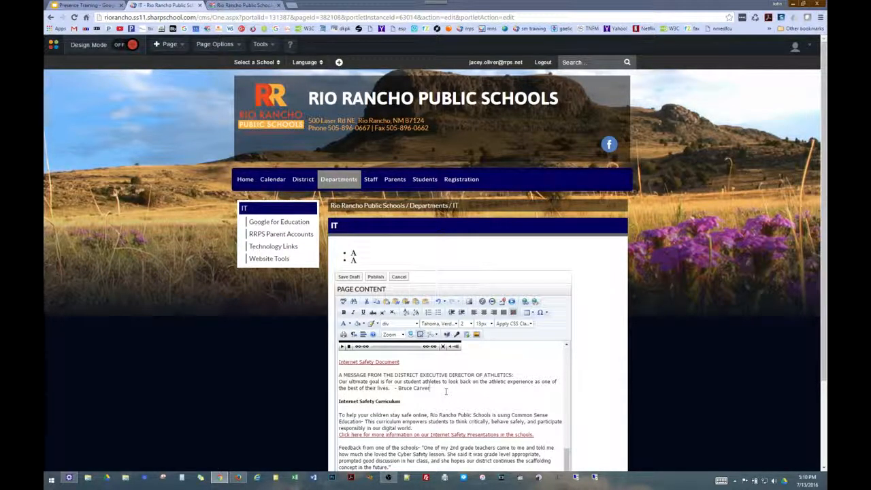
pyautogui.click(79, 8)
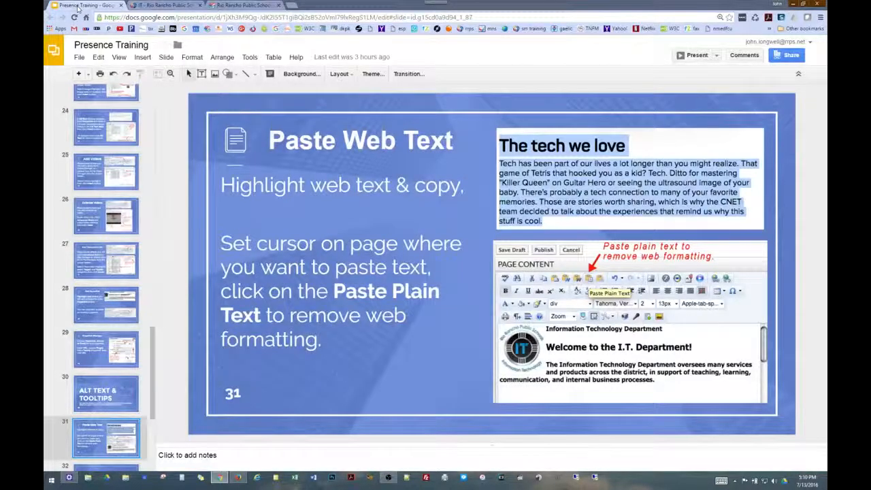
# Advance the deck past Creating and Managing Pages to slide 33, +Page Tab, then return to IT
pyautogui.press('Down')
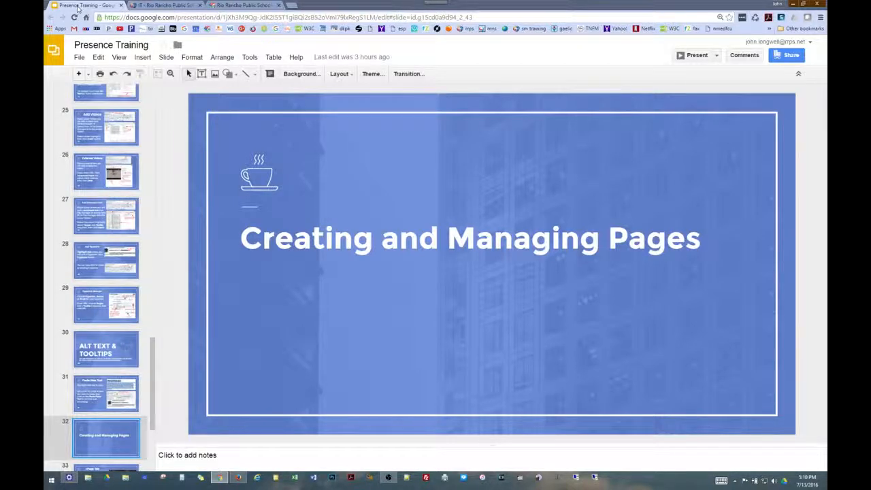
pyautogui.press('Down')
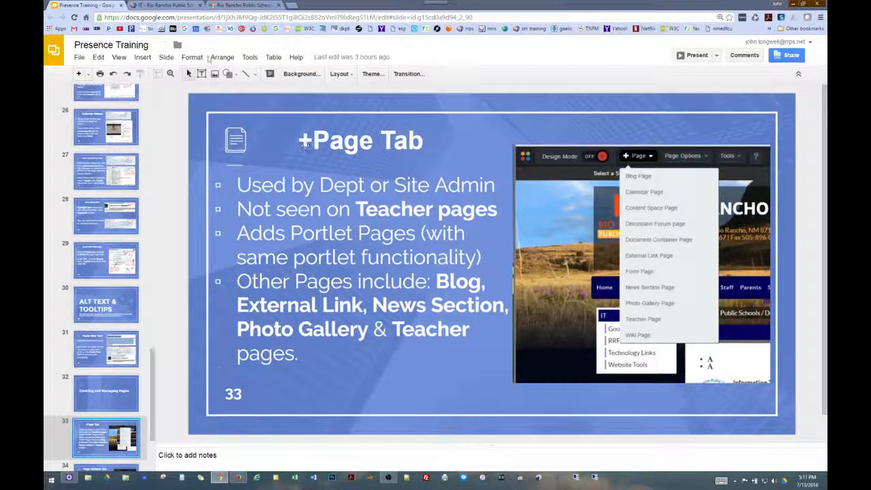
pyautogui.click(167, 6)
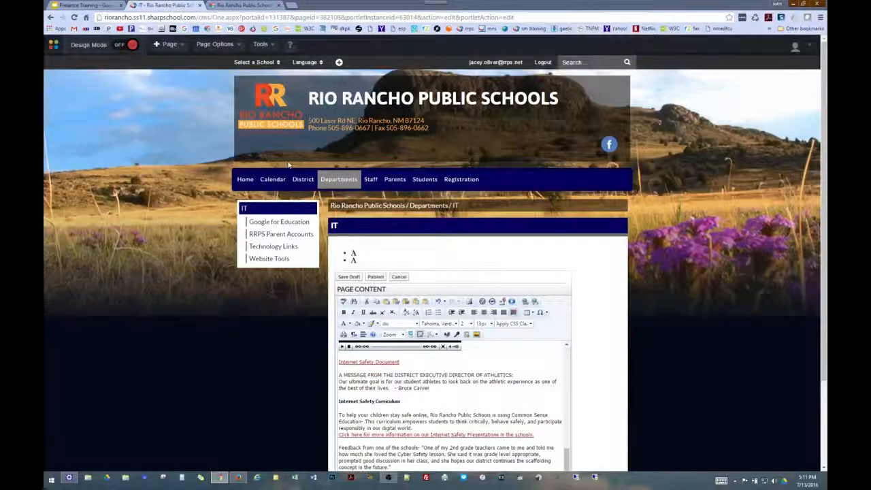
# Show the + Page dropdown of page types, pointing out External Link Page
pyautogui.click(179, 47)
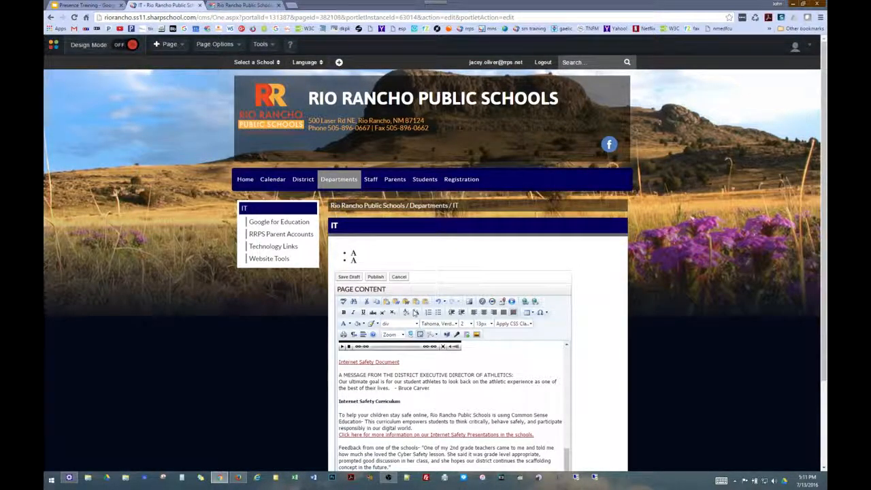
pyautogui.moveTo(170, 52)
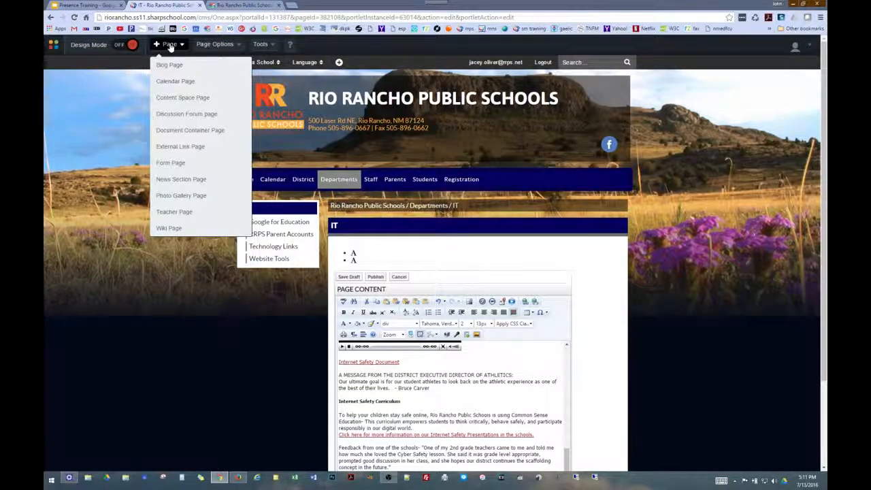
pyautogui.click(195, 148)
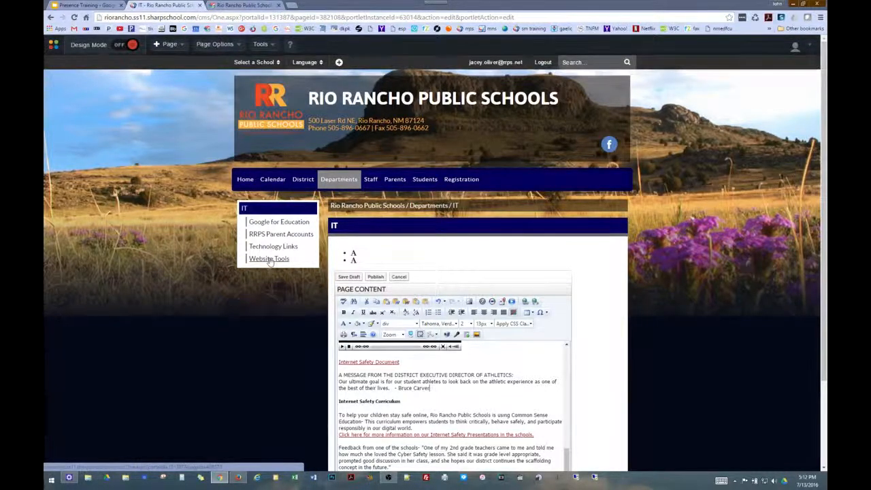
pyautogui.moveTo(311, 189)
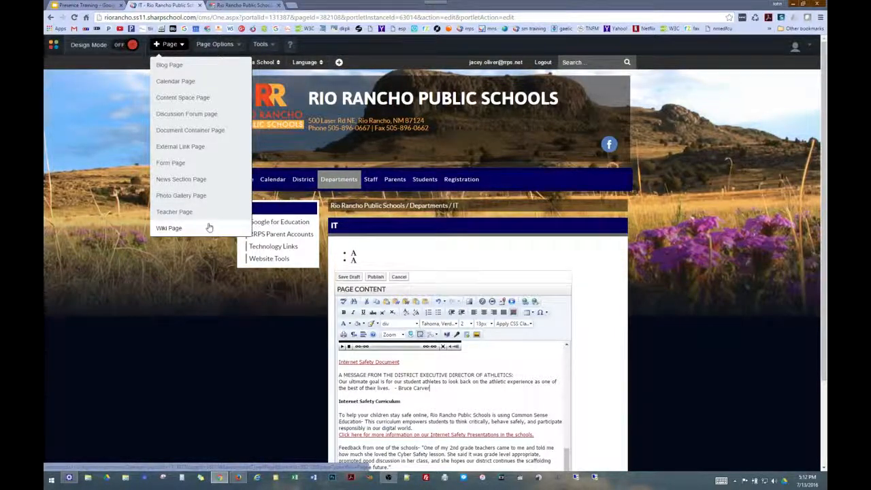
pyautogui.click(82, 5)
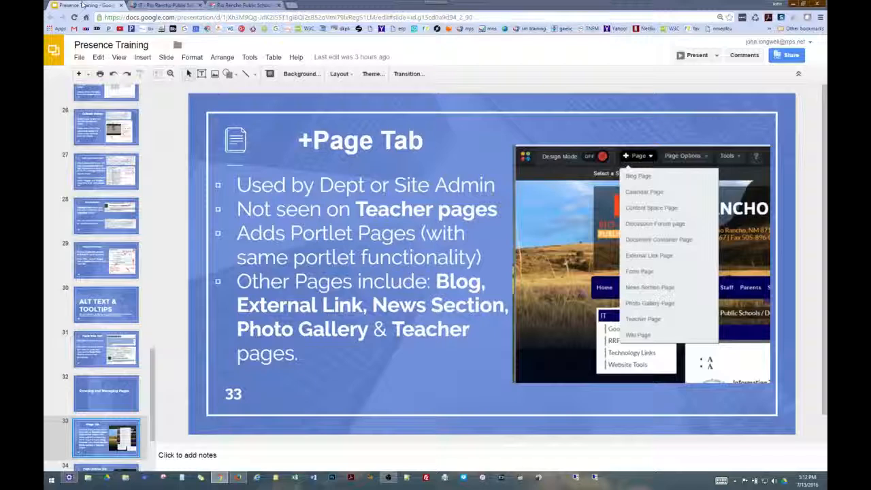
# Move to slide 34, Page Options Tab, and show the IT page's Page Options menu
pyautogui.press('Down')
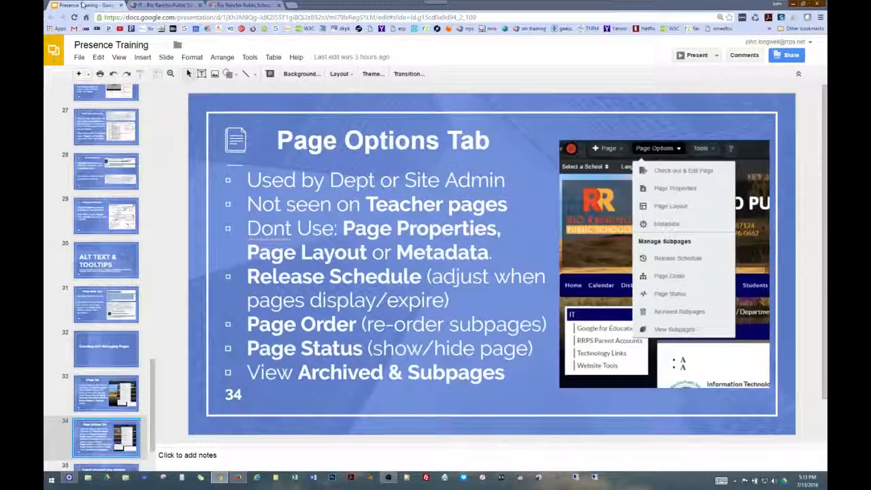
pyautogui.click(142, 6)
pyautogui.click(209, 45)
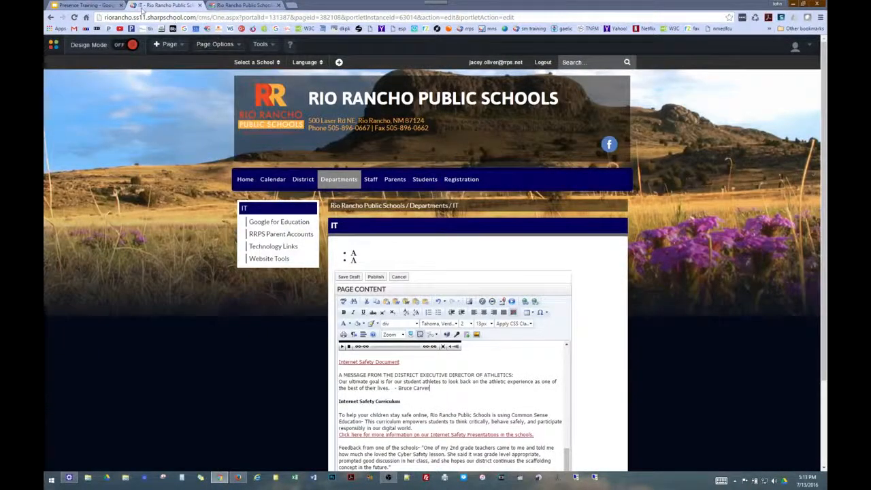
pyautogui.click(89, 5)
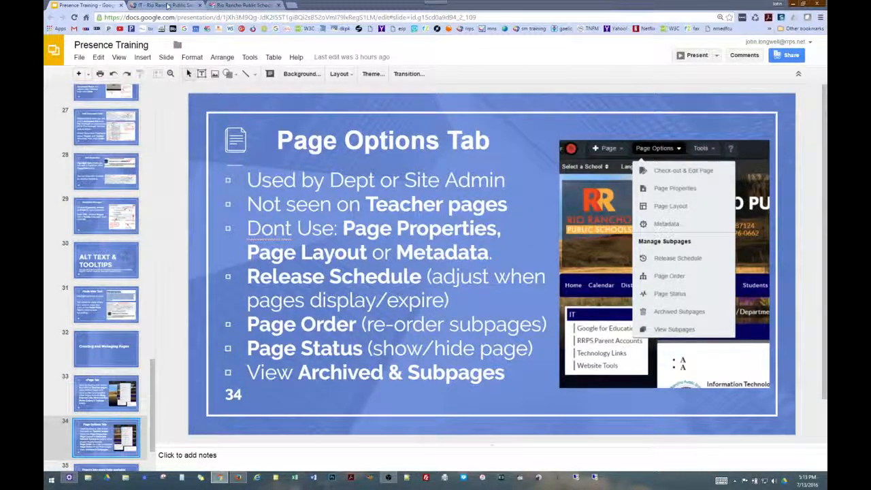
pyautogui.click(167, 6)
pyautogui.click(231, 45)
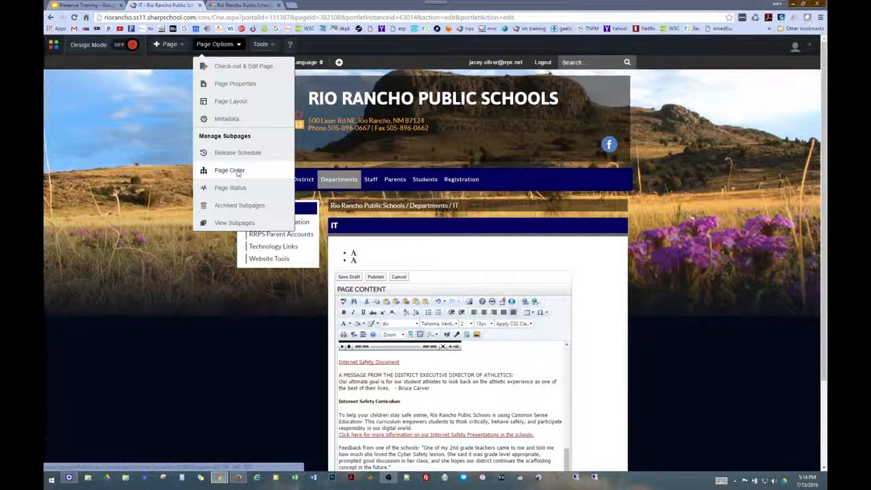
# Sort the IT subpages by Page Name so Technology Links precedes Website Tools, and update the order
pyautogui.click(230, 170)
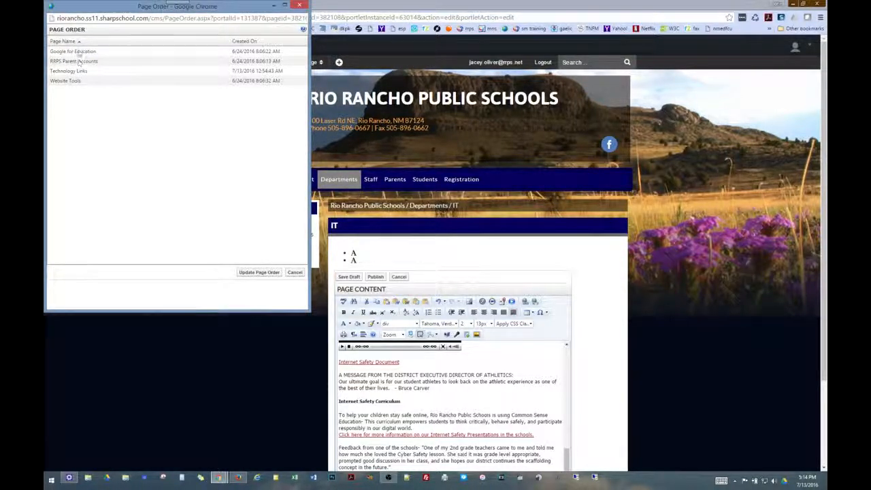
pyautogui.click(78, 42)
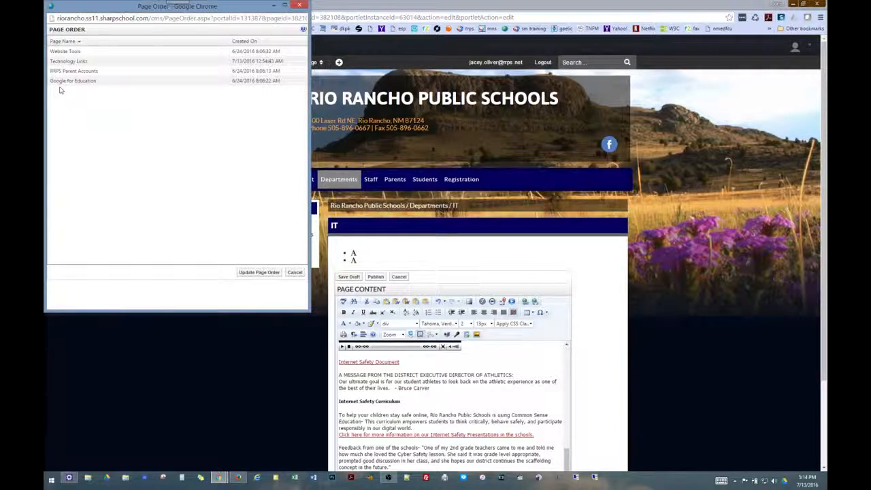
pyautogui.click(79, 42)
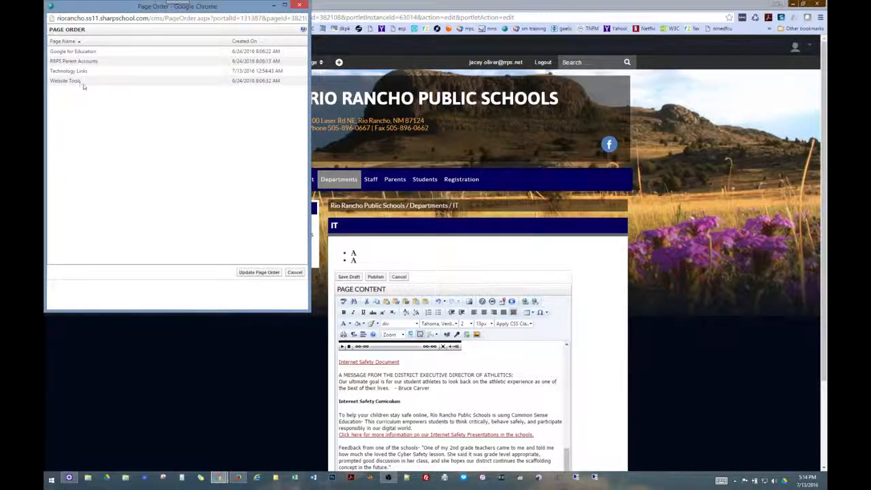
pyautogui.moveTo(82, 82); pyautogui.dragTo(90, 69)
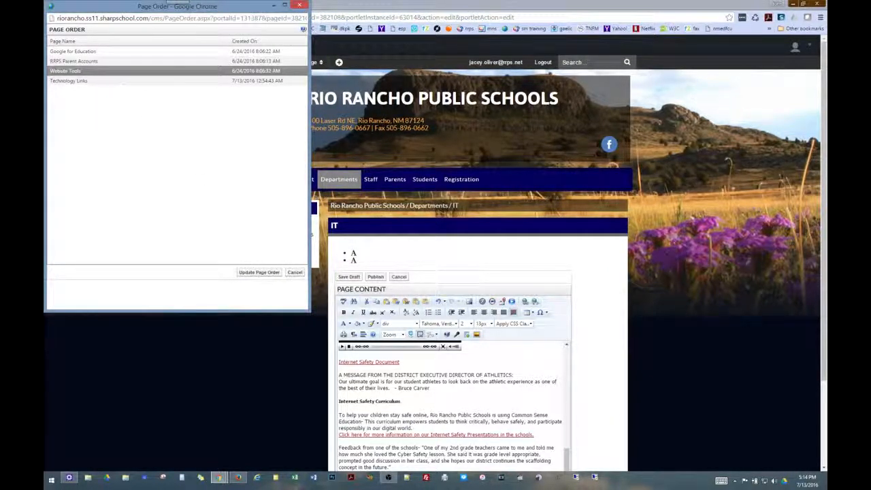
pyautogui.click(66, 42)
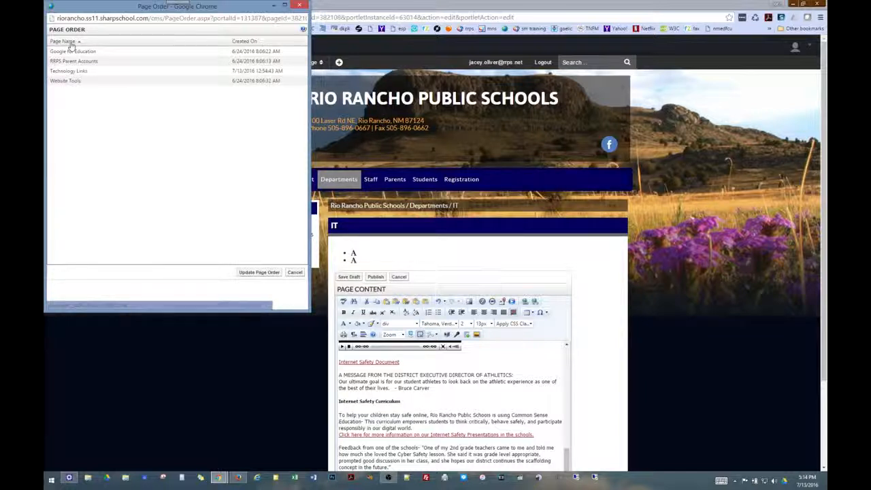
pyautogui.click(258, 271)
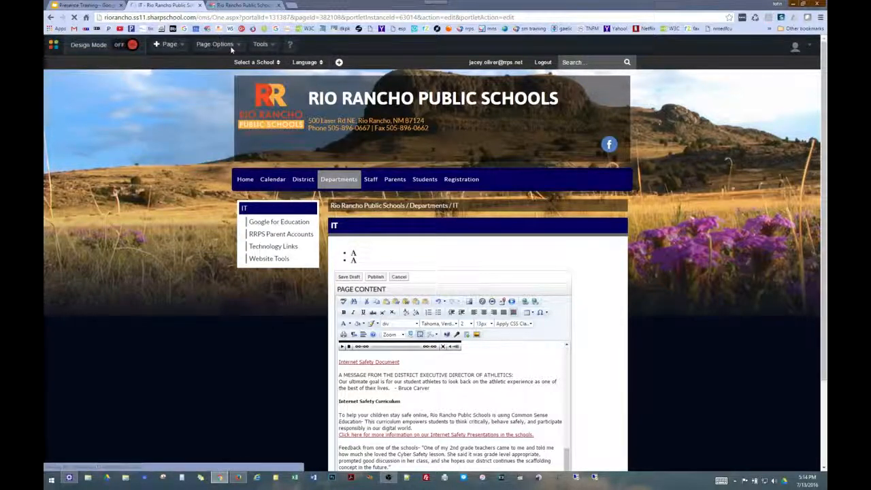
pyautogui.click(230, 45)
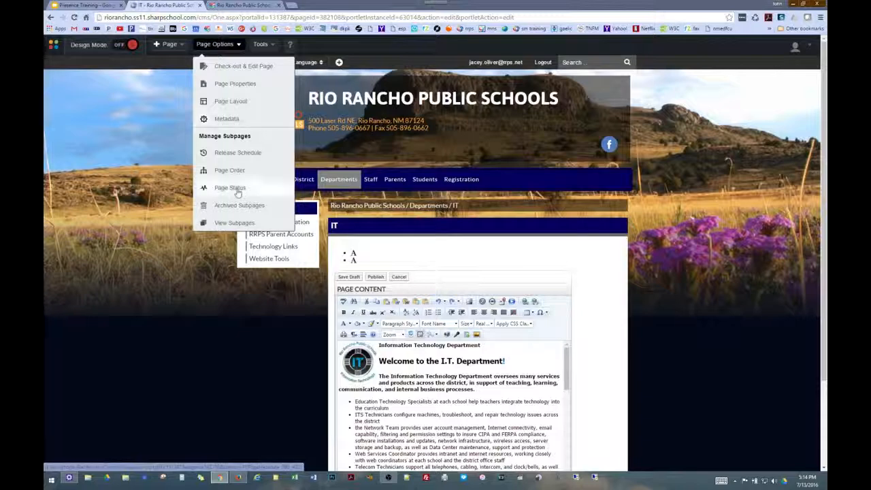
pyautogui.click(232, 188)
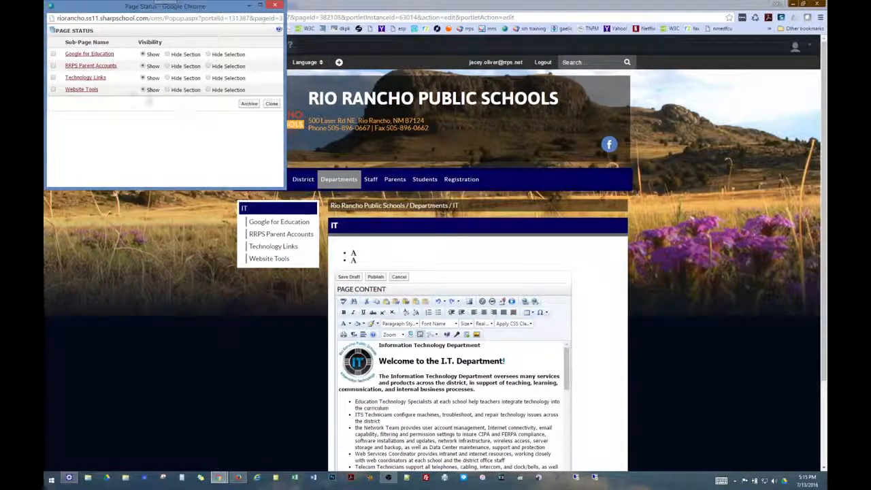
pyautogui.click(53, 90)
pyautogui.click(54, 90)
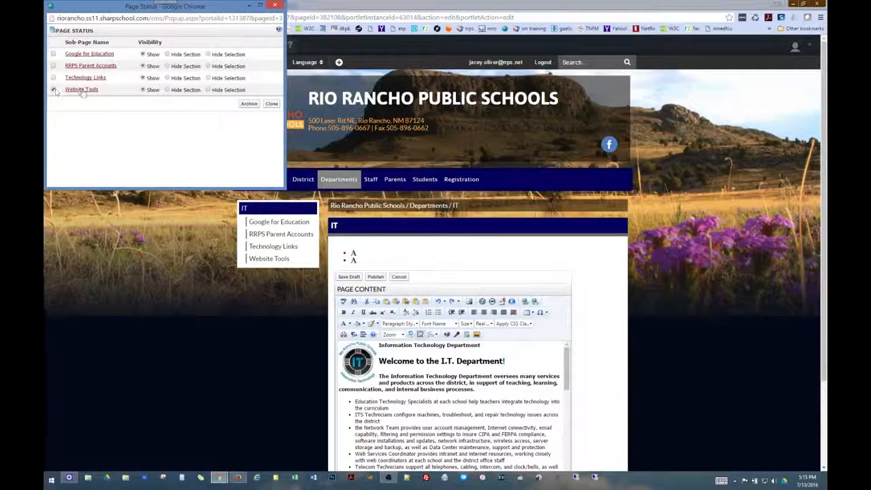
pyautogui.click(272, 104)
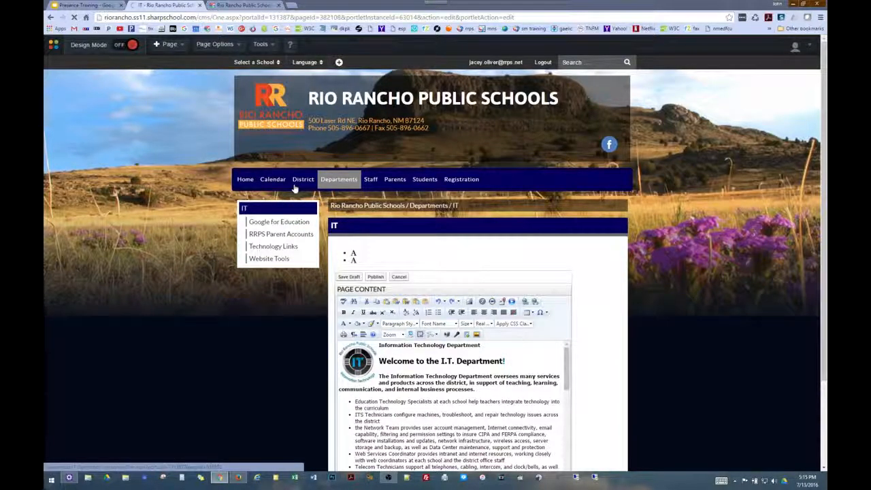
pyautogui.click(215, 44)
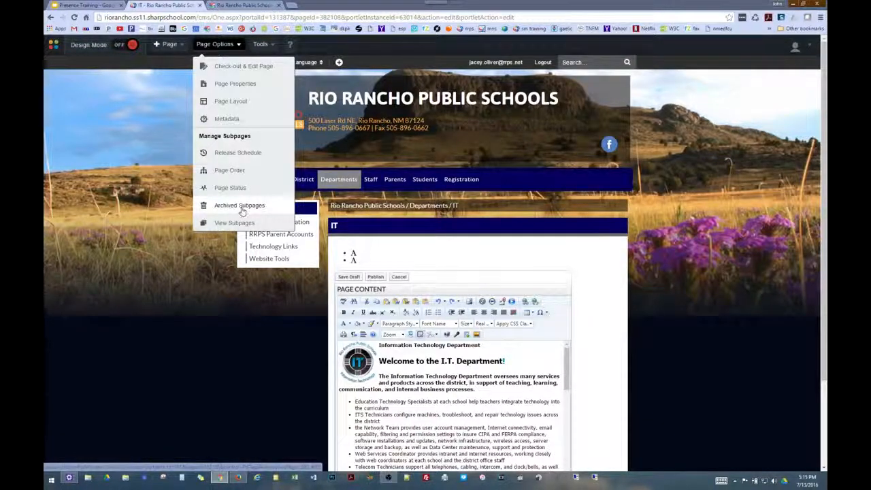
pyautogui.click(244, 206)
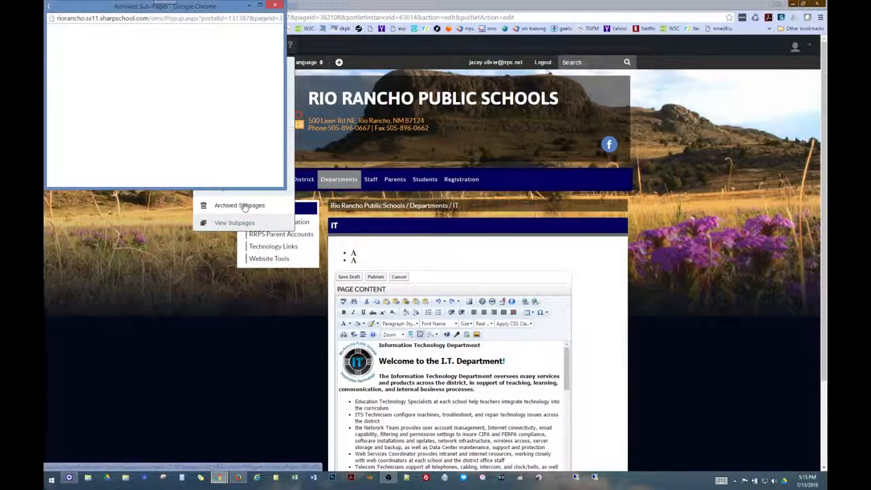
pyautogui.click(54, 56)
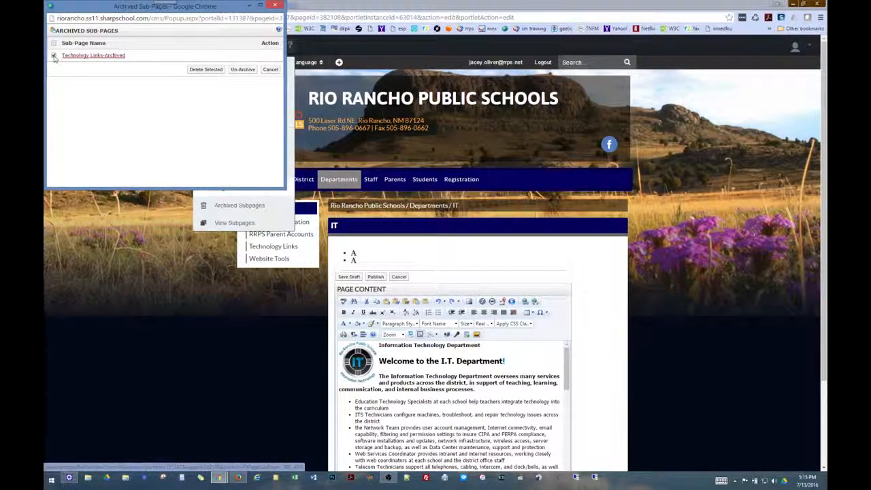
pyautogui.click(270, 69)
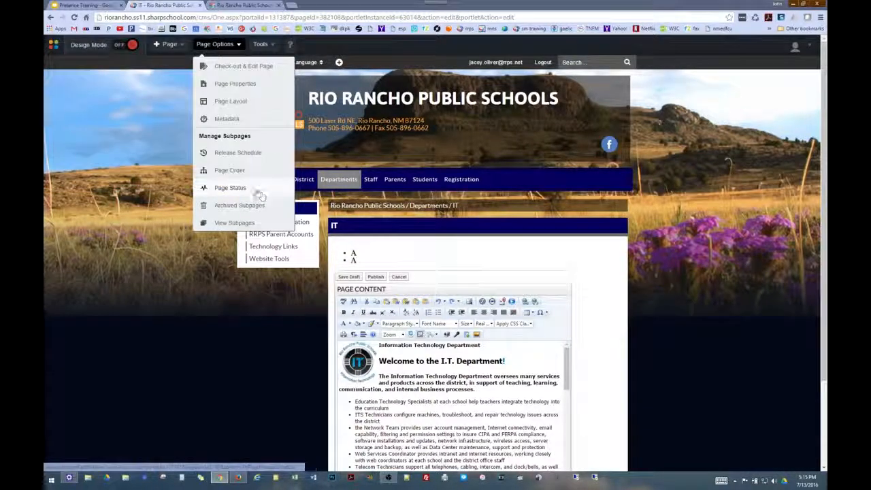
# List the IT page's subpages and open Google for Education, then return to the training slides
pyautogui.click(235, 224)
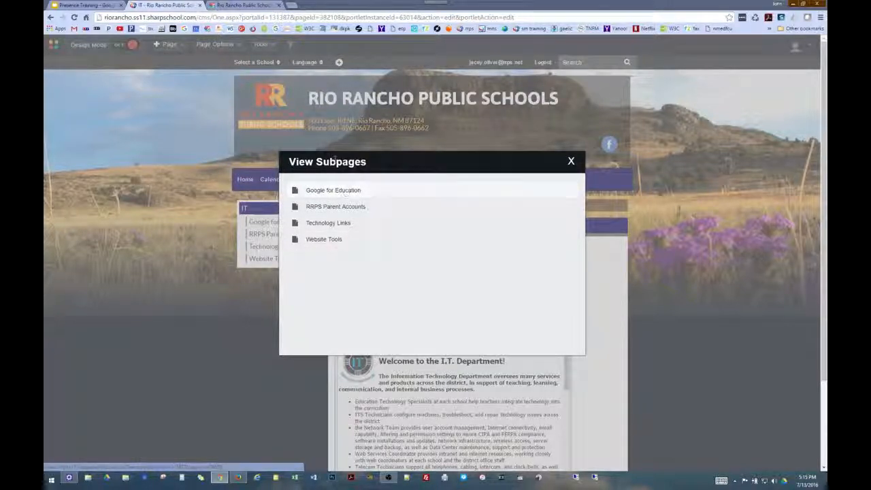
pyautogui.click(326, 192)
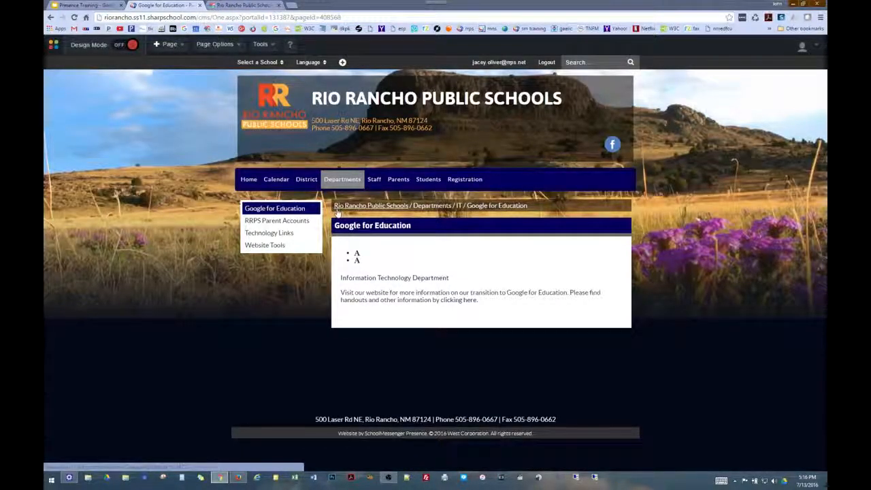
pyautogui.moveTo(343, 193)
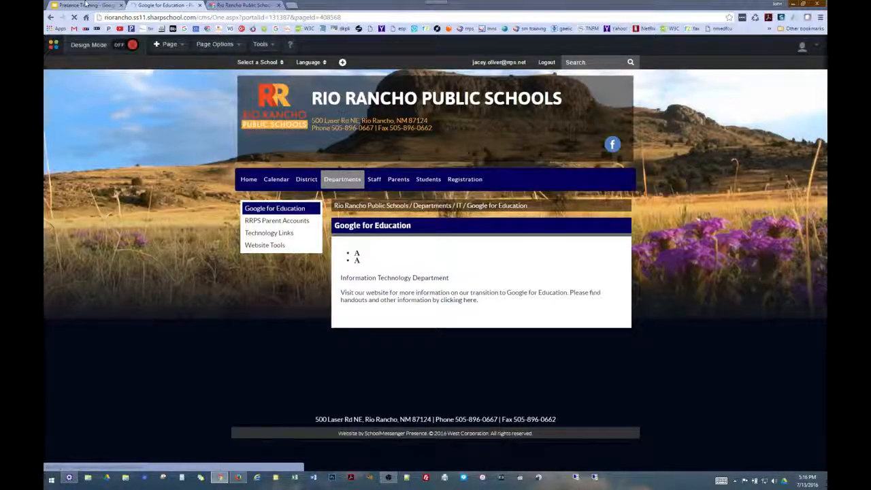
pyautogui.click(85, 5)
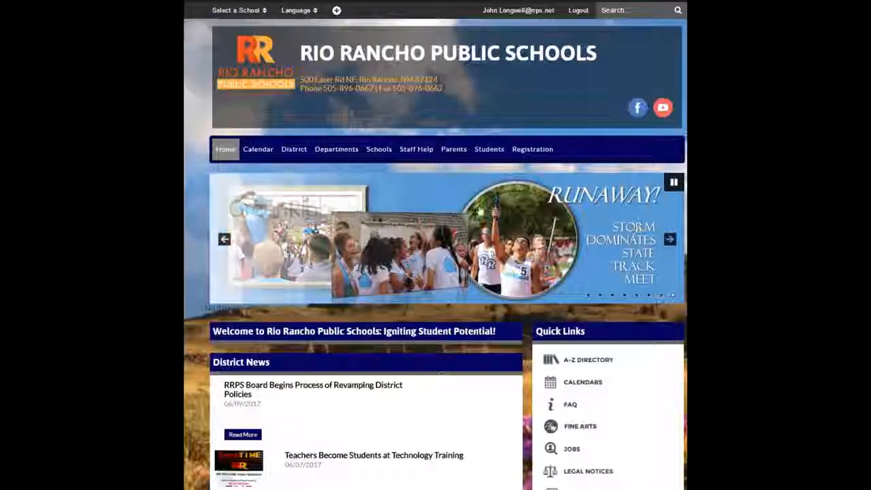
# Navigate Staff Help > Training to the Website Training page on rrps.net
pyautogui.moveTo(418, 157)
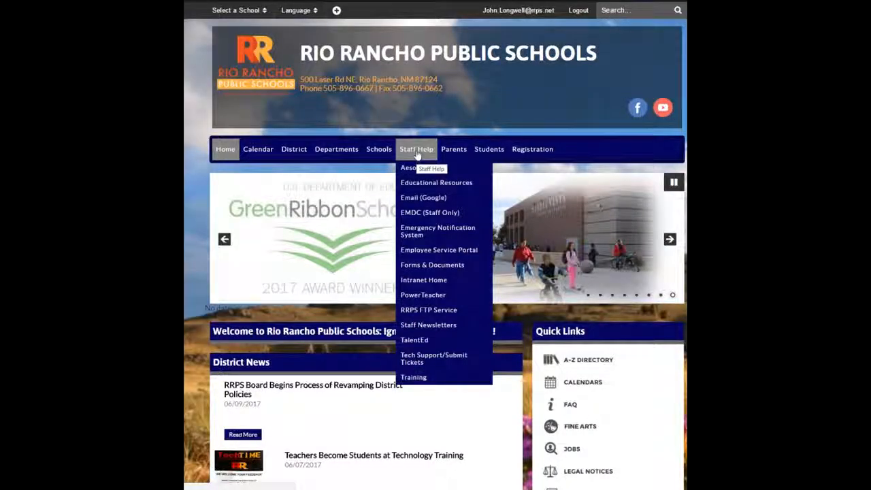
pyautogui.click(417, 378)
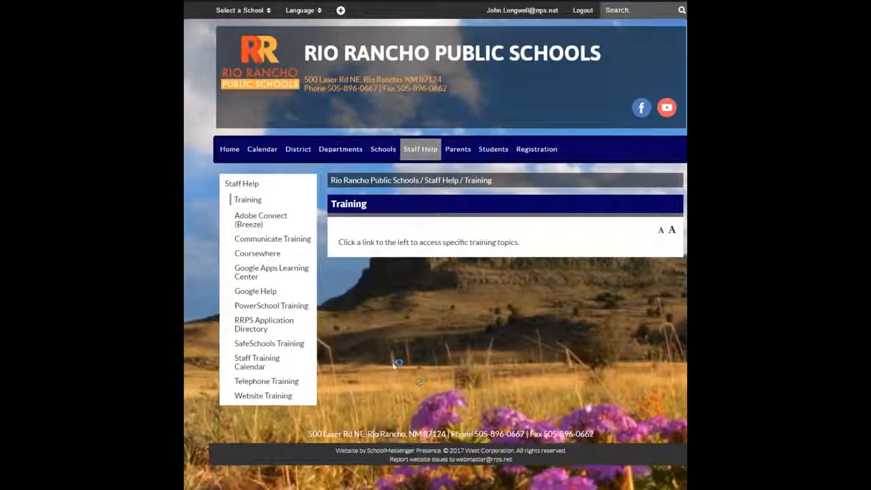
pyautogui.click(263, 396)
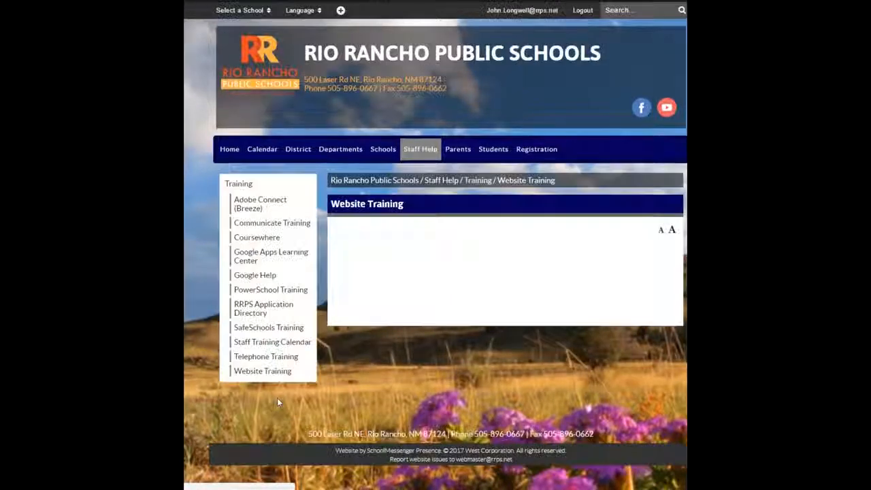